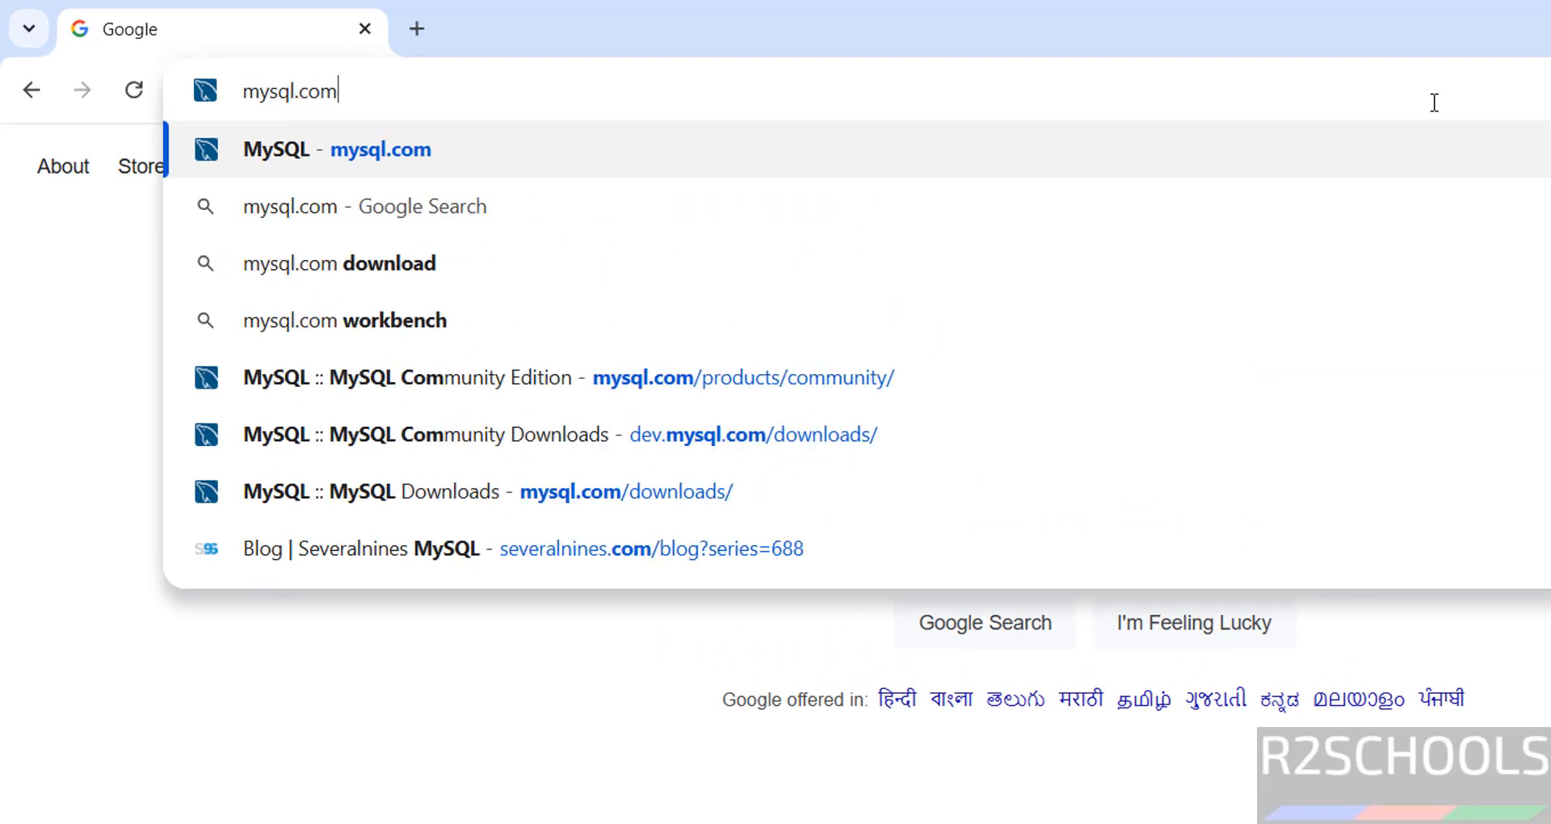
Navigate mysql.com community downloads to the MySQL Installer for Windows page showing version 8.0.41.
{"action": "key", "text": "Return"}
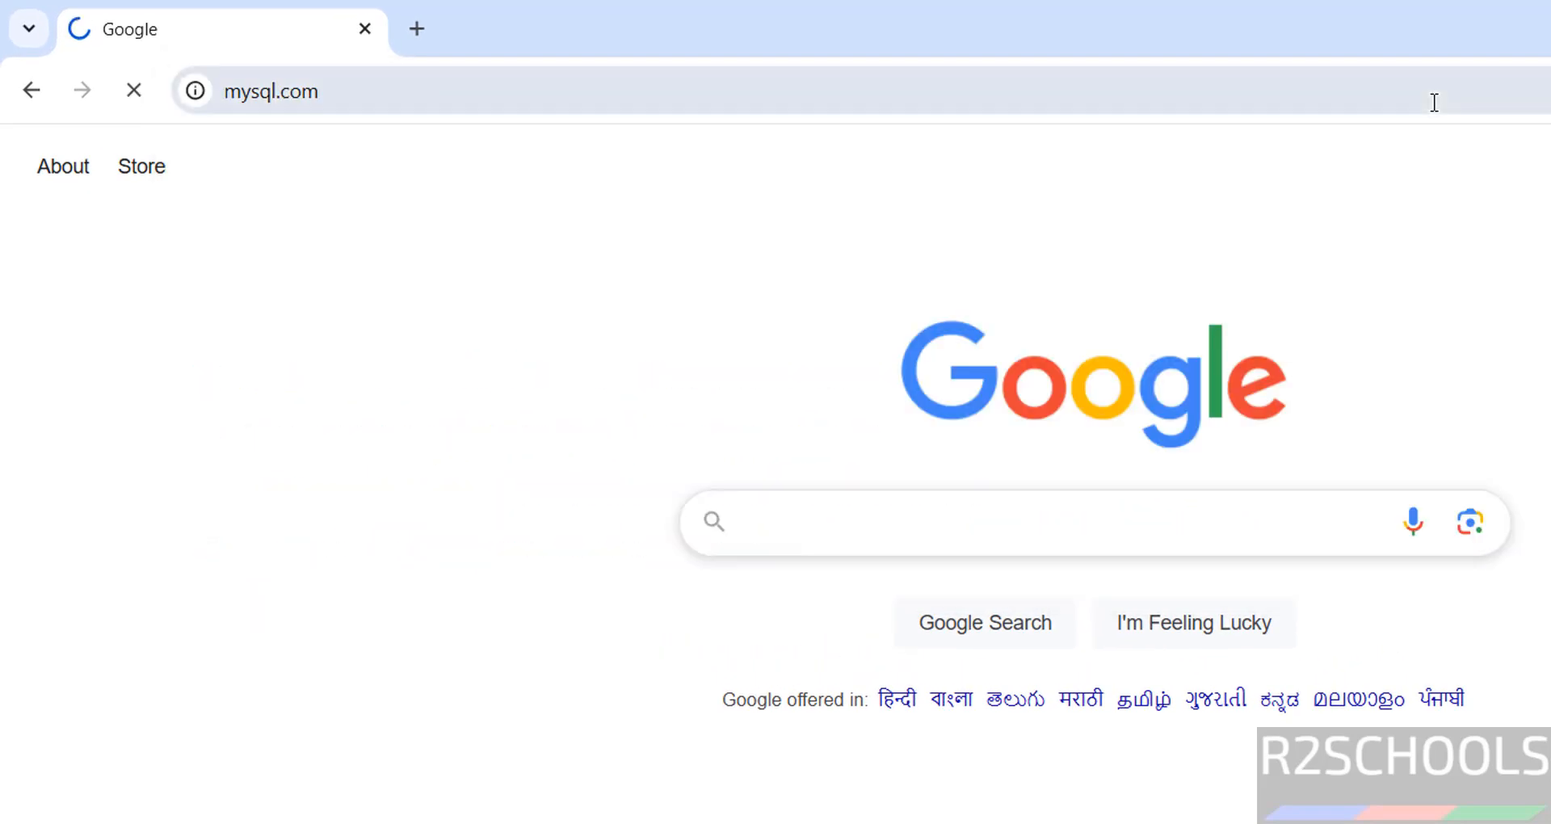
{"action": "left_click", "coordinate": [613, 316]}
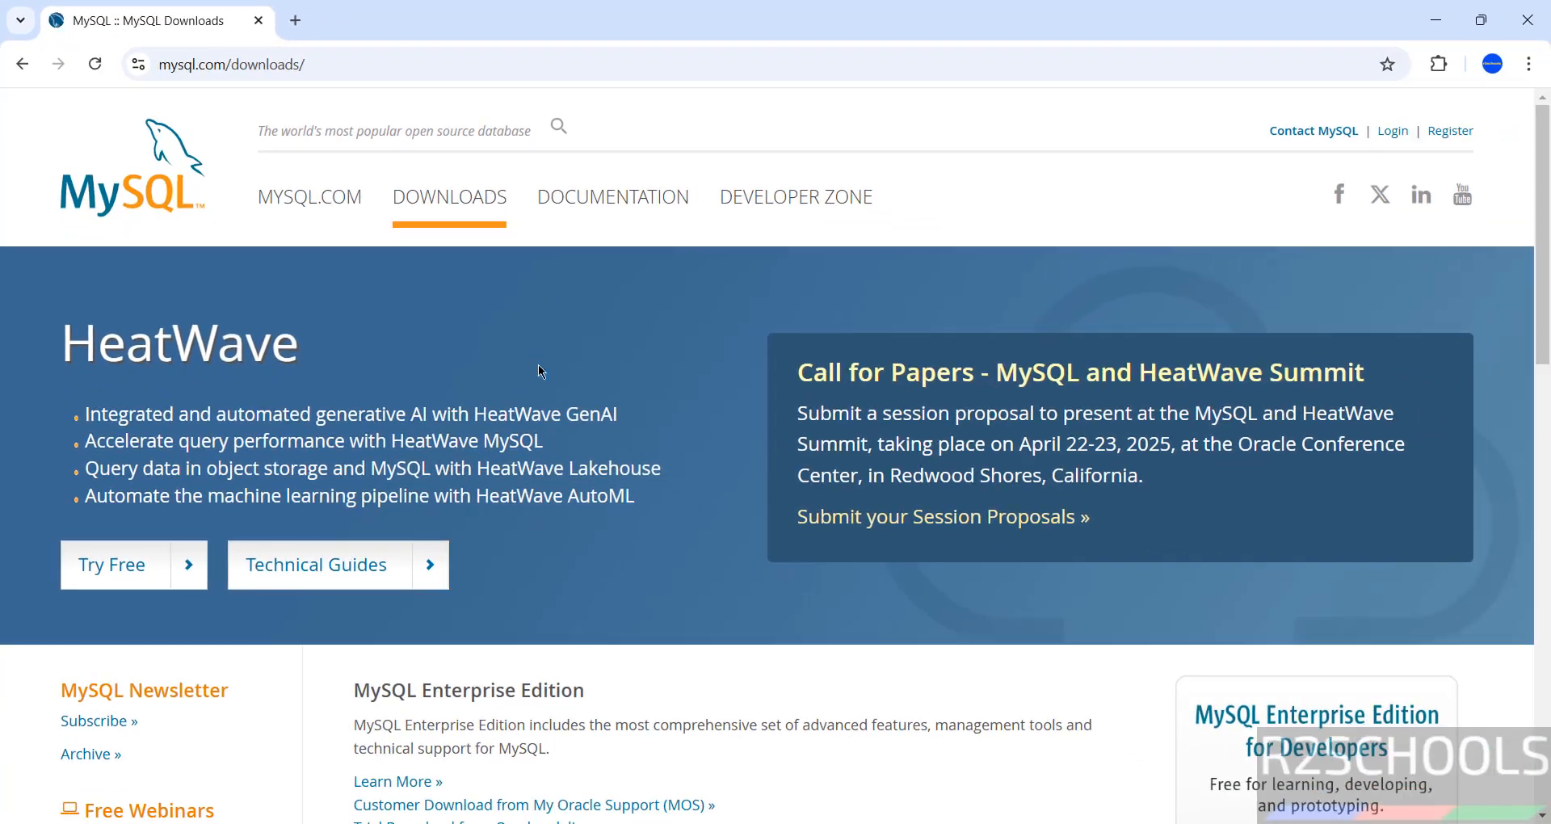
{"action": "scroll", "coordinate": [558, 388], "scroll_direction": "down", "scroll_amount": 5}
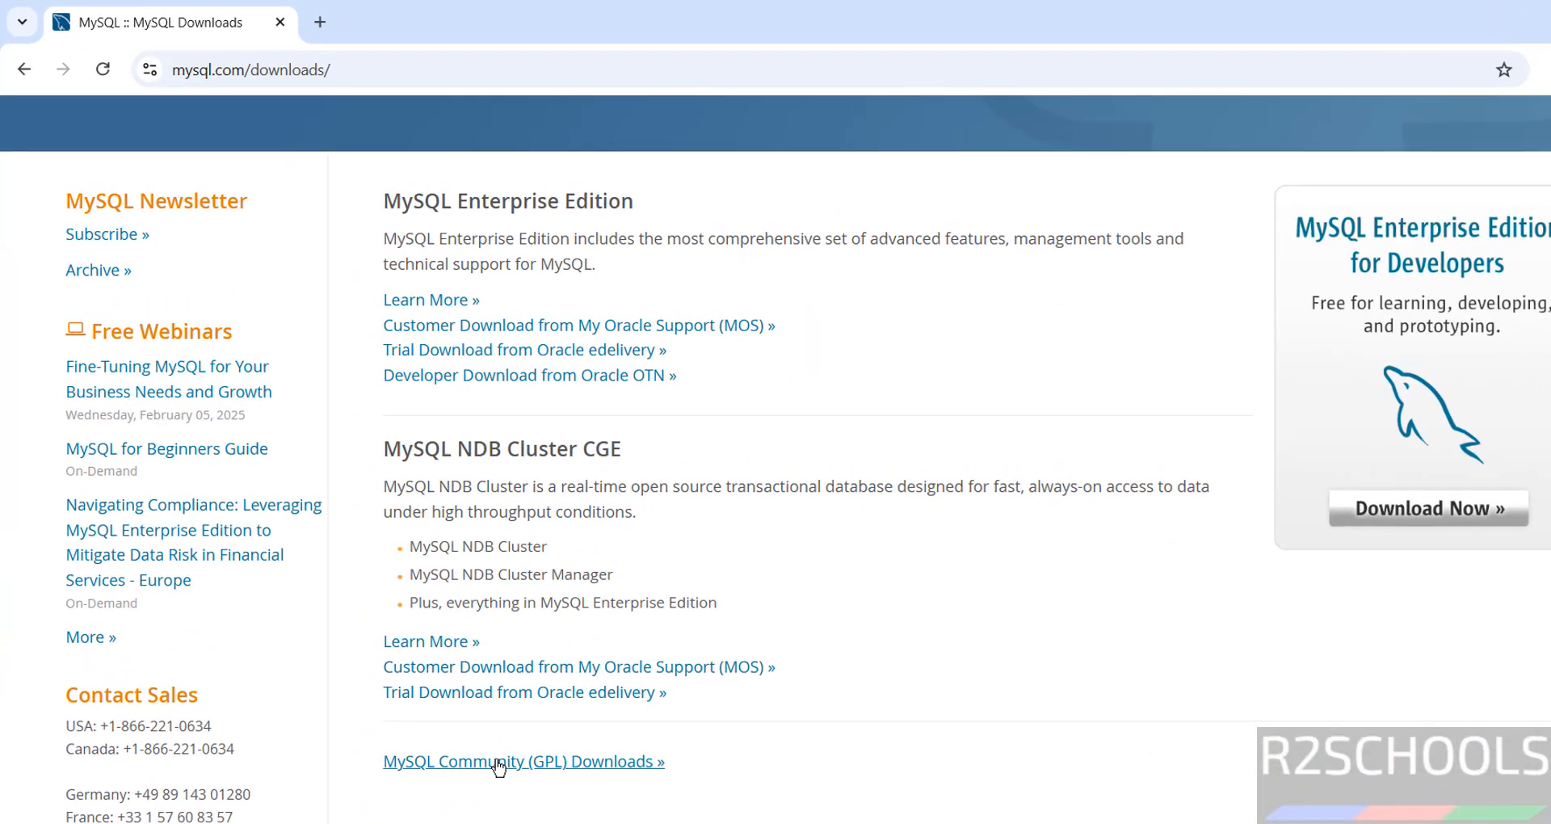
{"action": "left_click", "coordinate": [499, 762]}
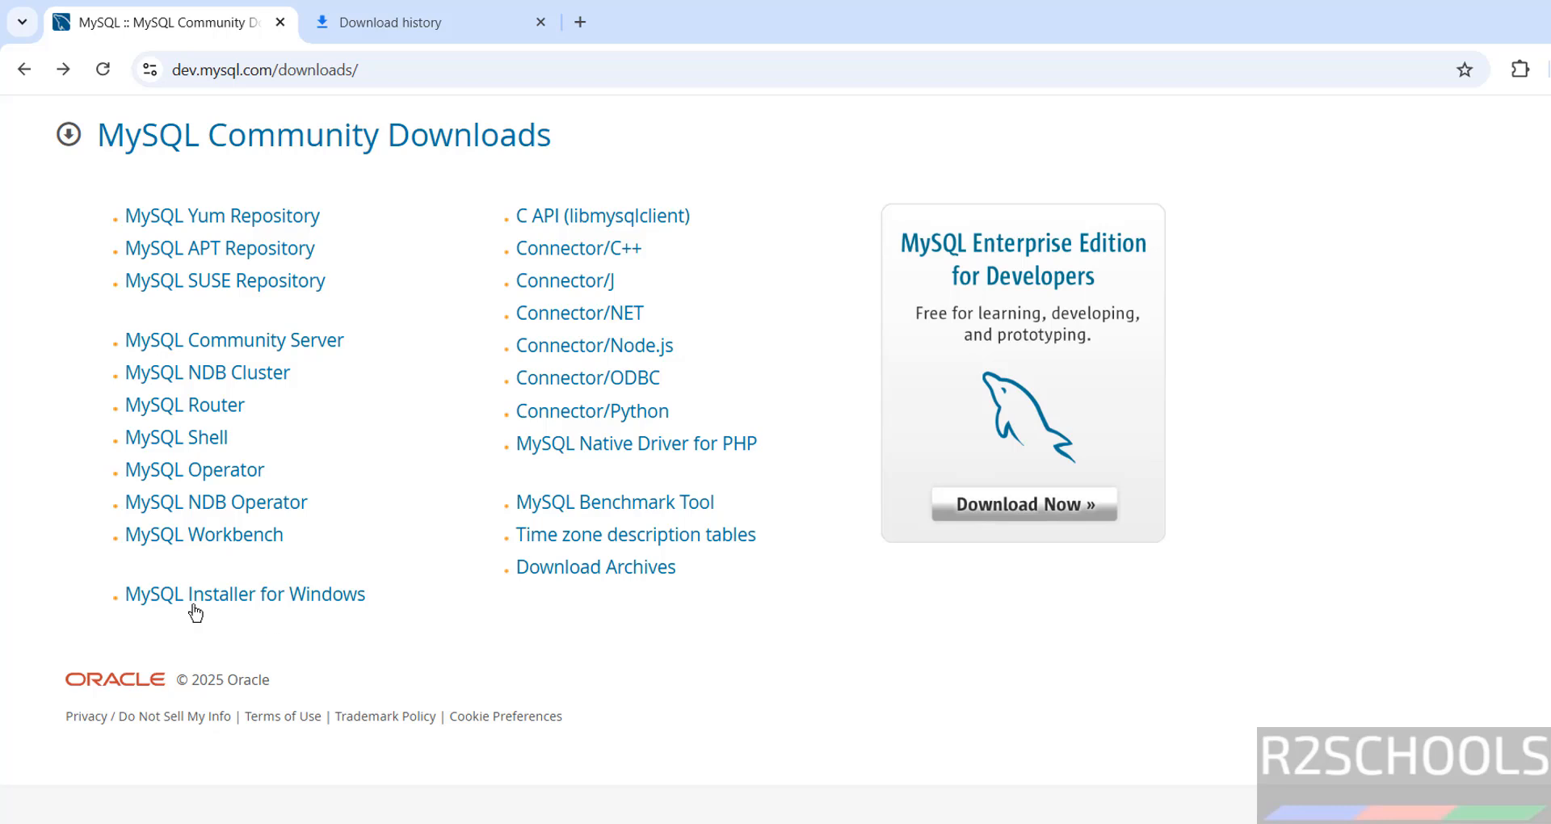
{"action": "left_click", "coordinate": [219, 601]}
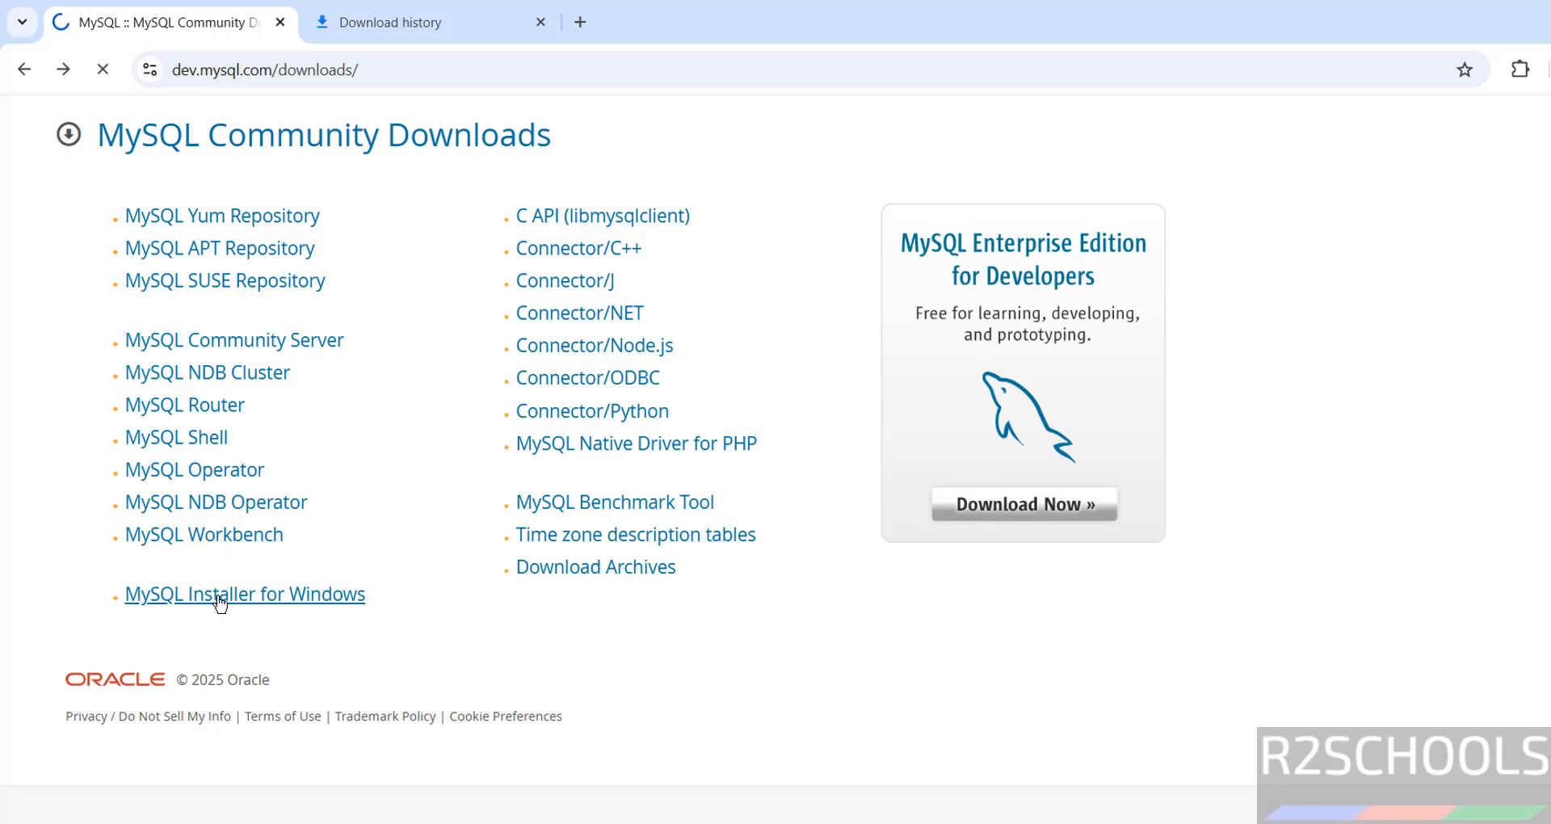
{"action": "left_click", "coordinate": [227, 529]}
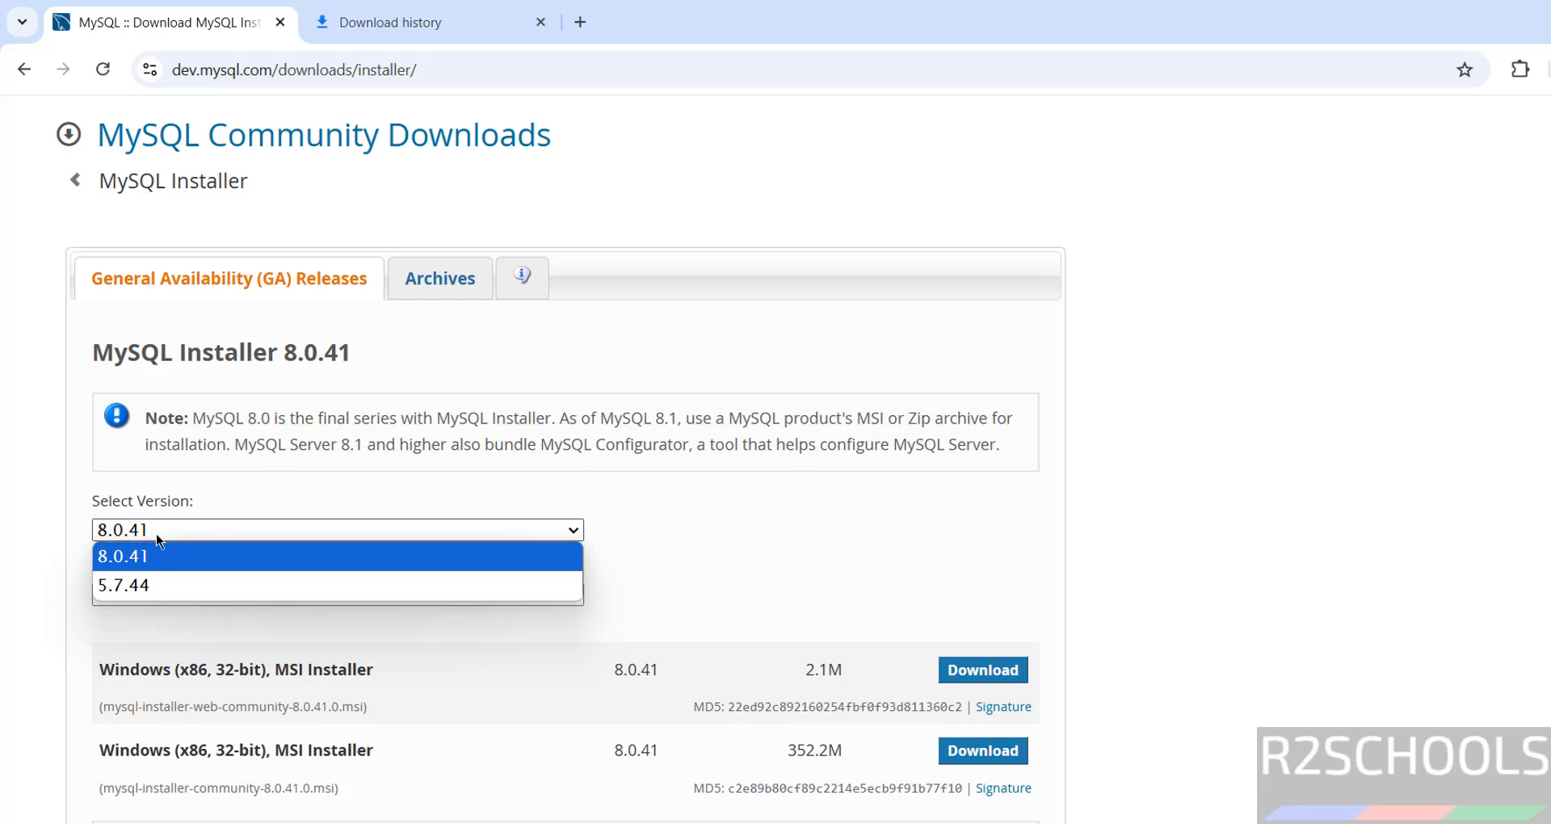
Browse the archived older installer versions, then return to the current 8.0.41 installer page.
{"action": "left_click", "coordinate": [431, 281]}
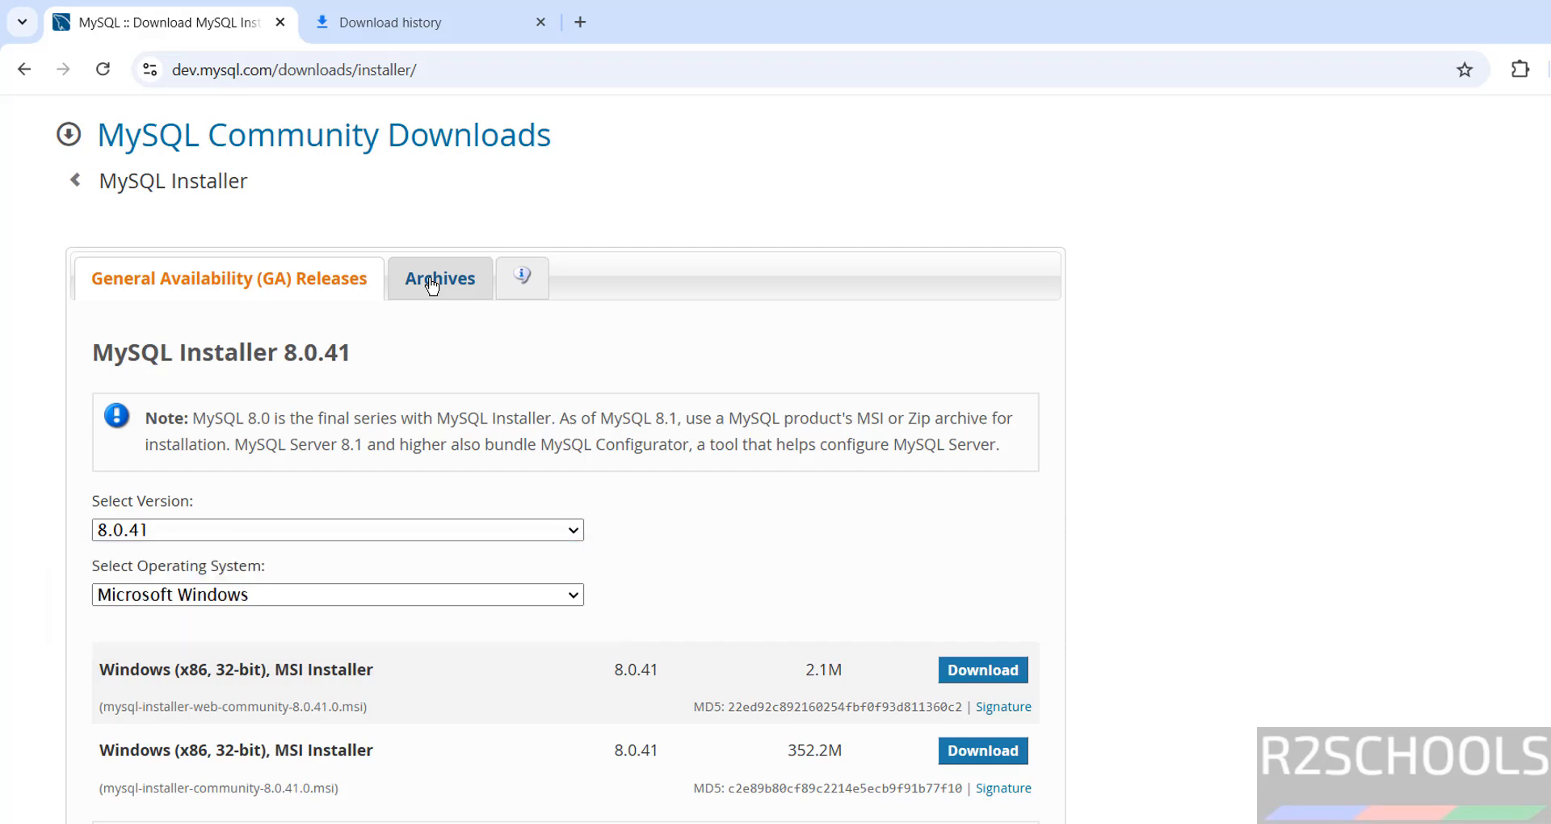
{"action": "left_click", "coordinate": [430, 281]}
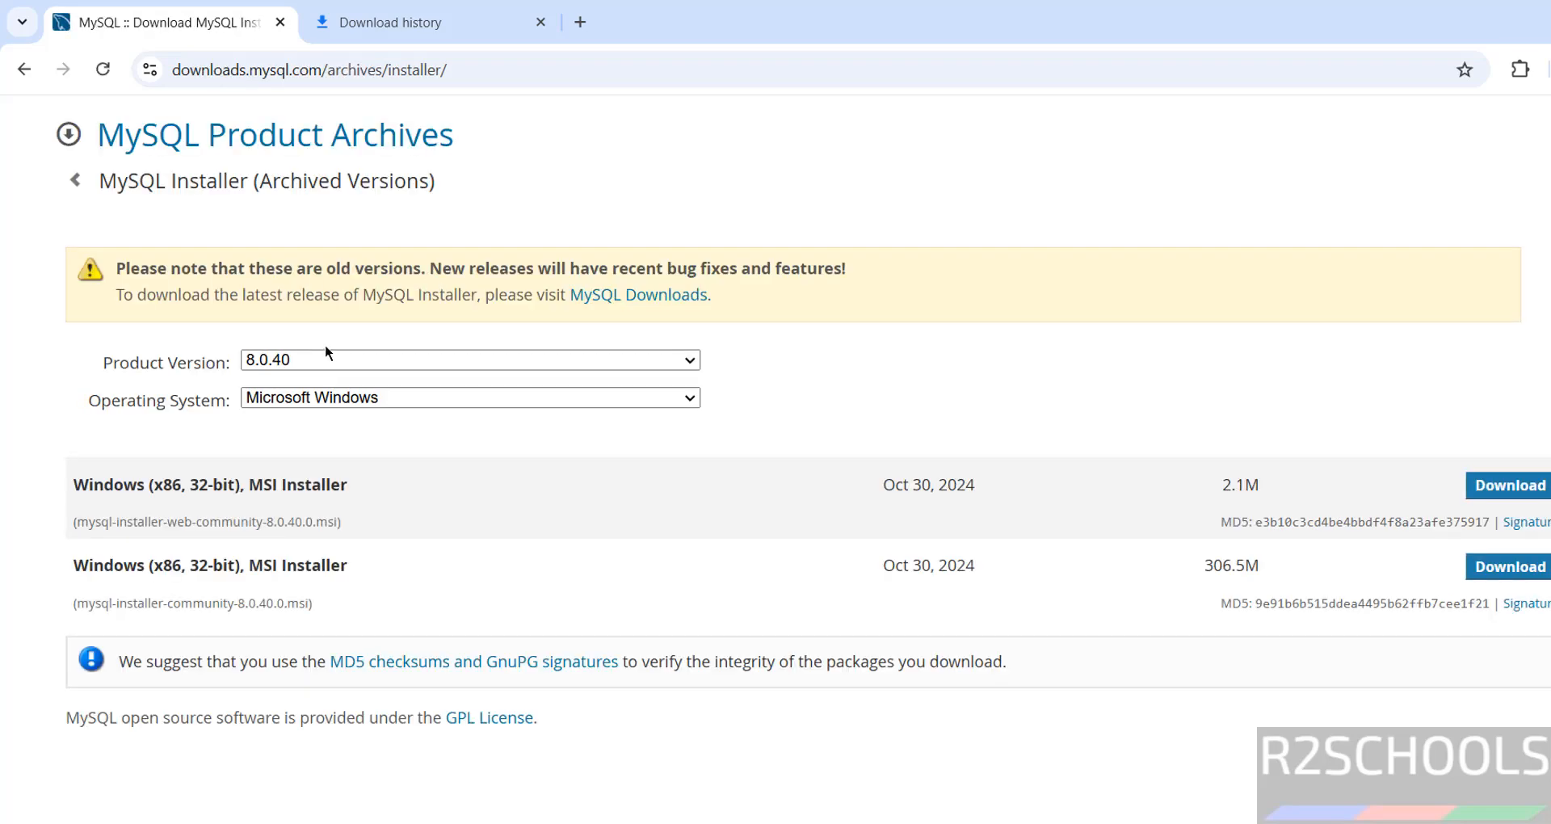
{"action": "left_click", "coordinate": [322, 352]}
{"action": "left_click", "coordinate": [321, 353]}
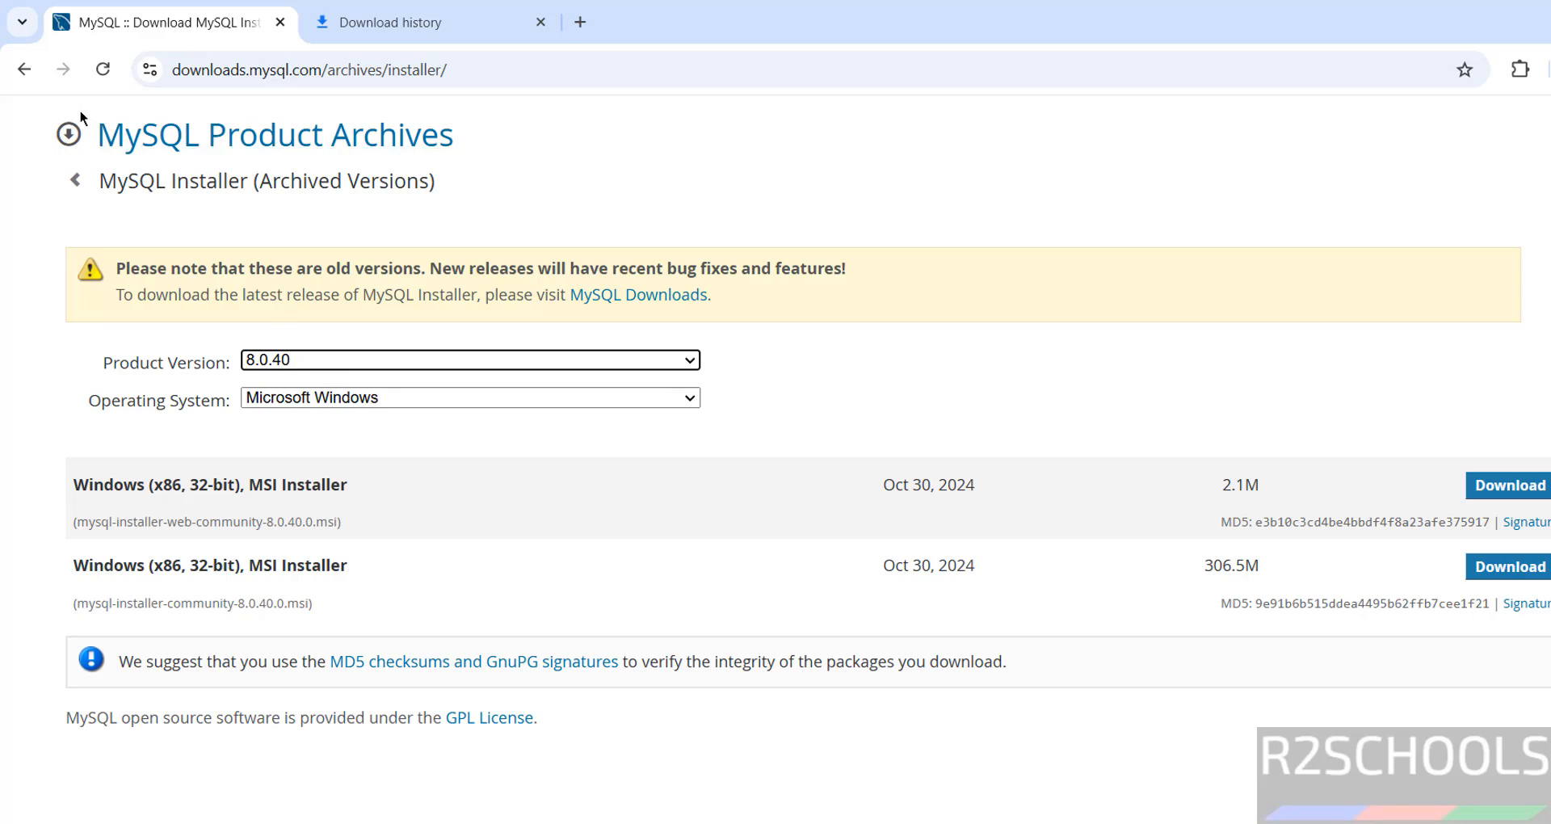
{"action": "left_click", "coordinate": [25, 73]}
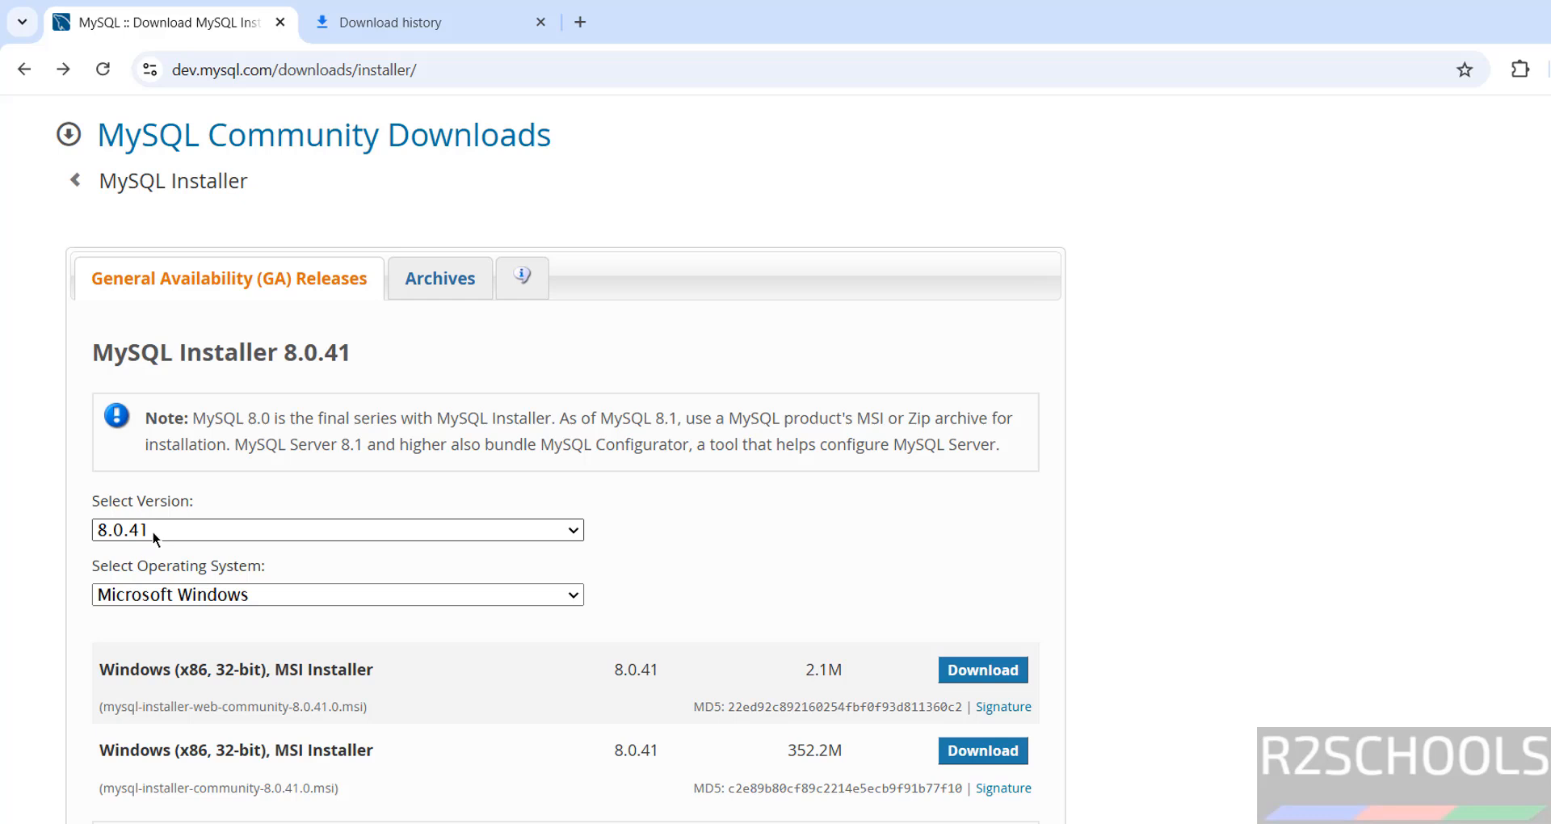
Keep Microsoft Windows as the OS and download the 352.2M full installer package.
{"action": "left_click", "coordinate": [196, 596]}
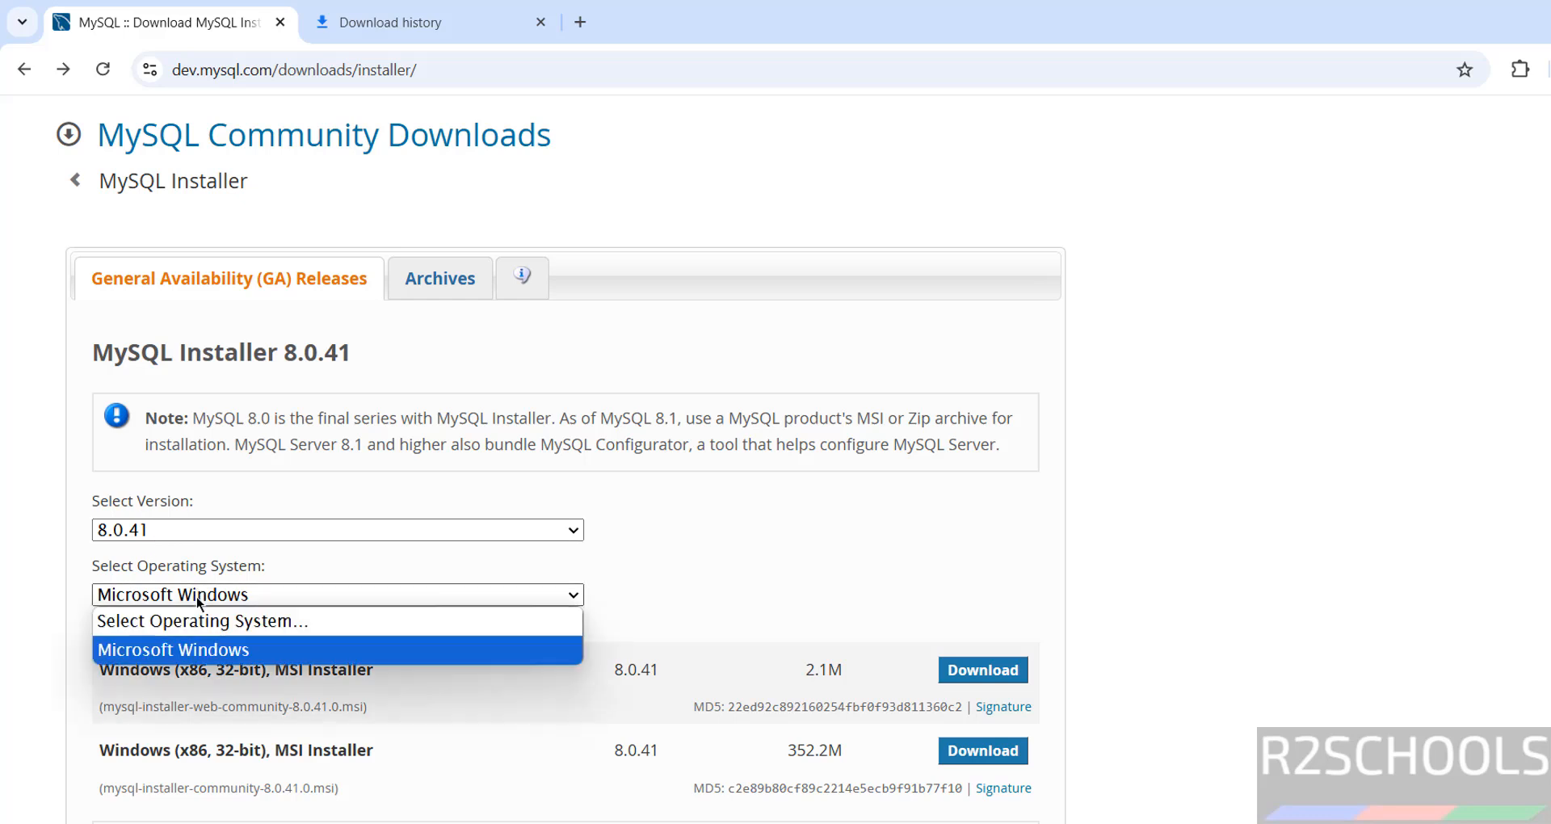
{"action": "left_click", "coordinate": [173, 648]}
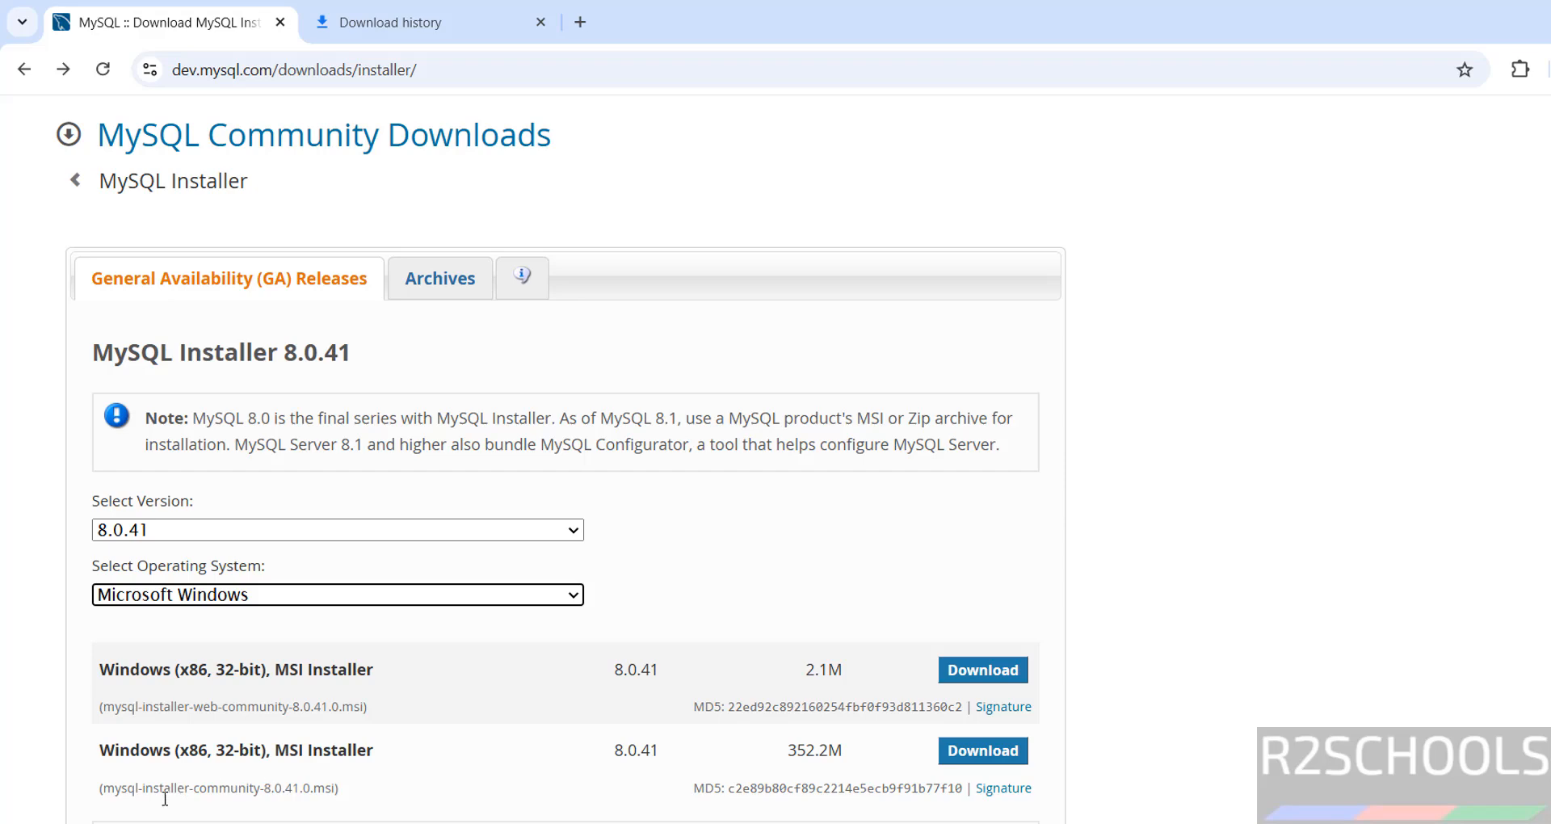
{"action": "left_click", "coordinate": [978, 762]}
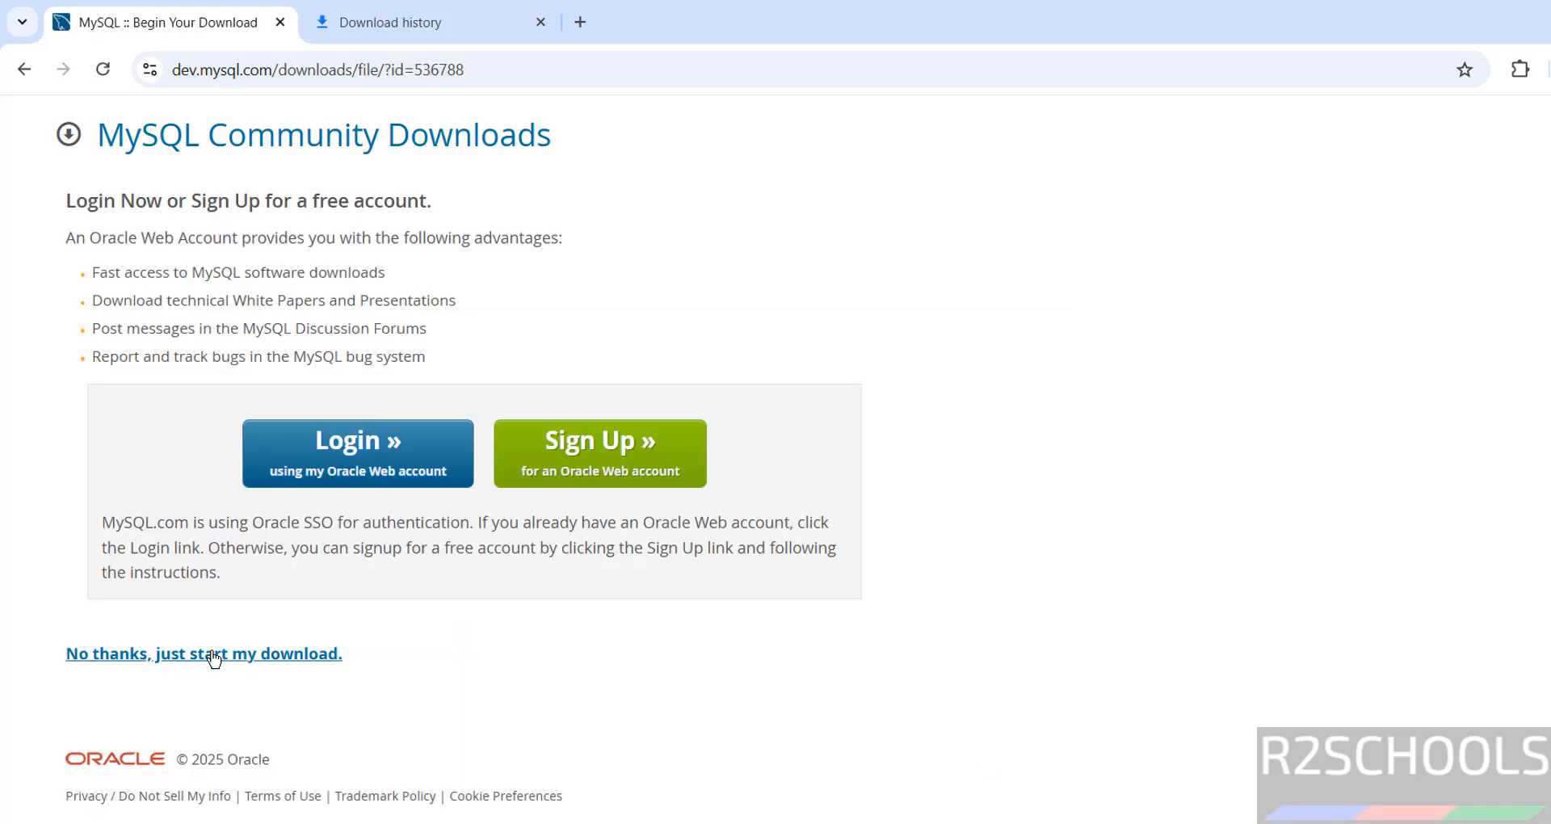
Skip the Oracle login, then run mysql-installer-community-8.0.41.0.msi from Chrome's download history.
{"action": "left_click", "coordinate": [214, 655]}
{"action": "key", "text": "ctrl+j"}
{"action": "left_click", "coordinate": [1182, 437]}
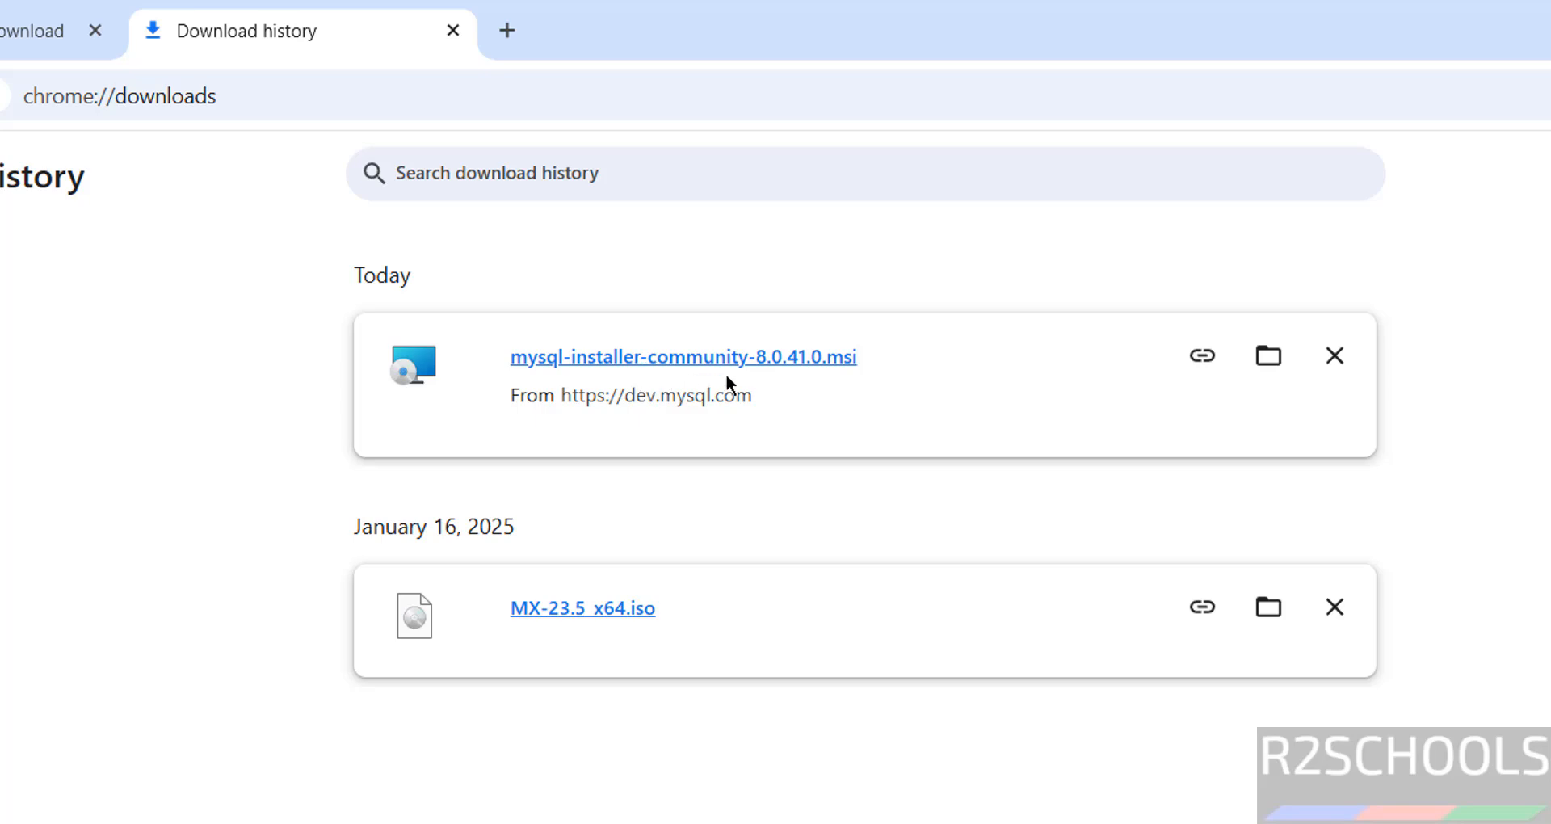
{"action": "left_click", "coordinate": [807, 359]}
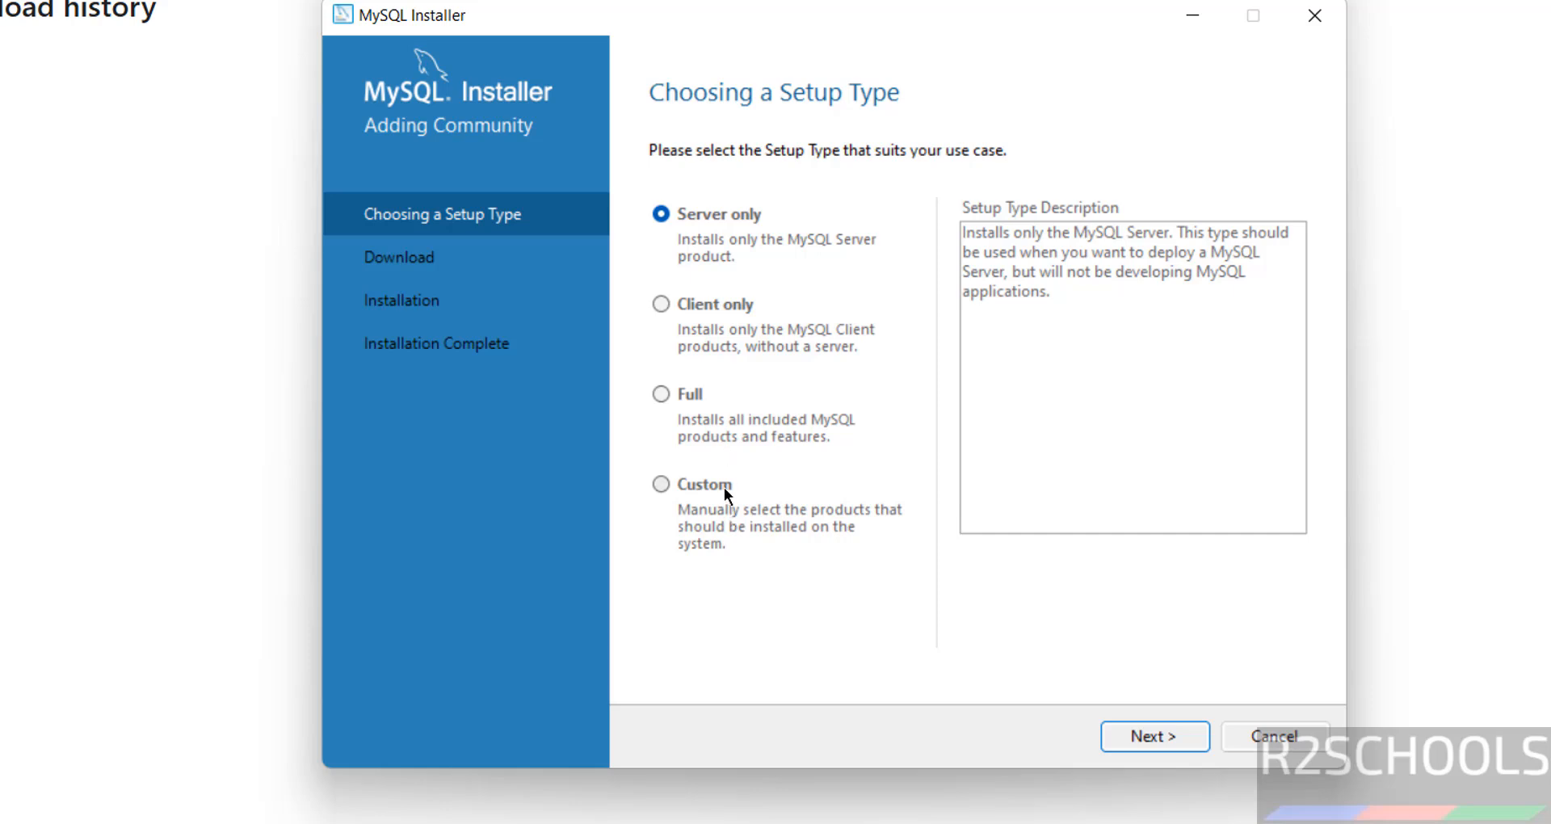
Compare the Server only, Client only, Full and Custom setup types, settling on Full.
{"action": "left_click", "coordinate": [693, 394]}
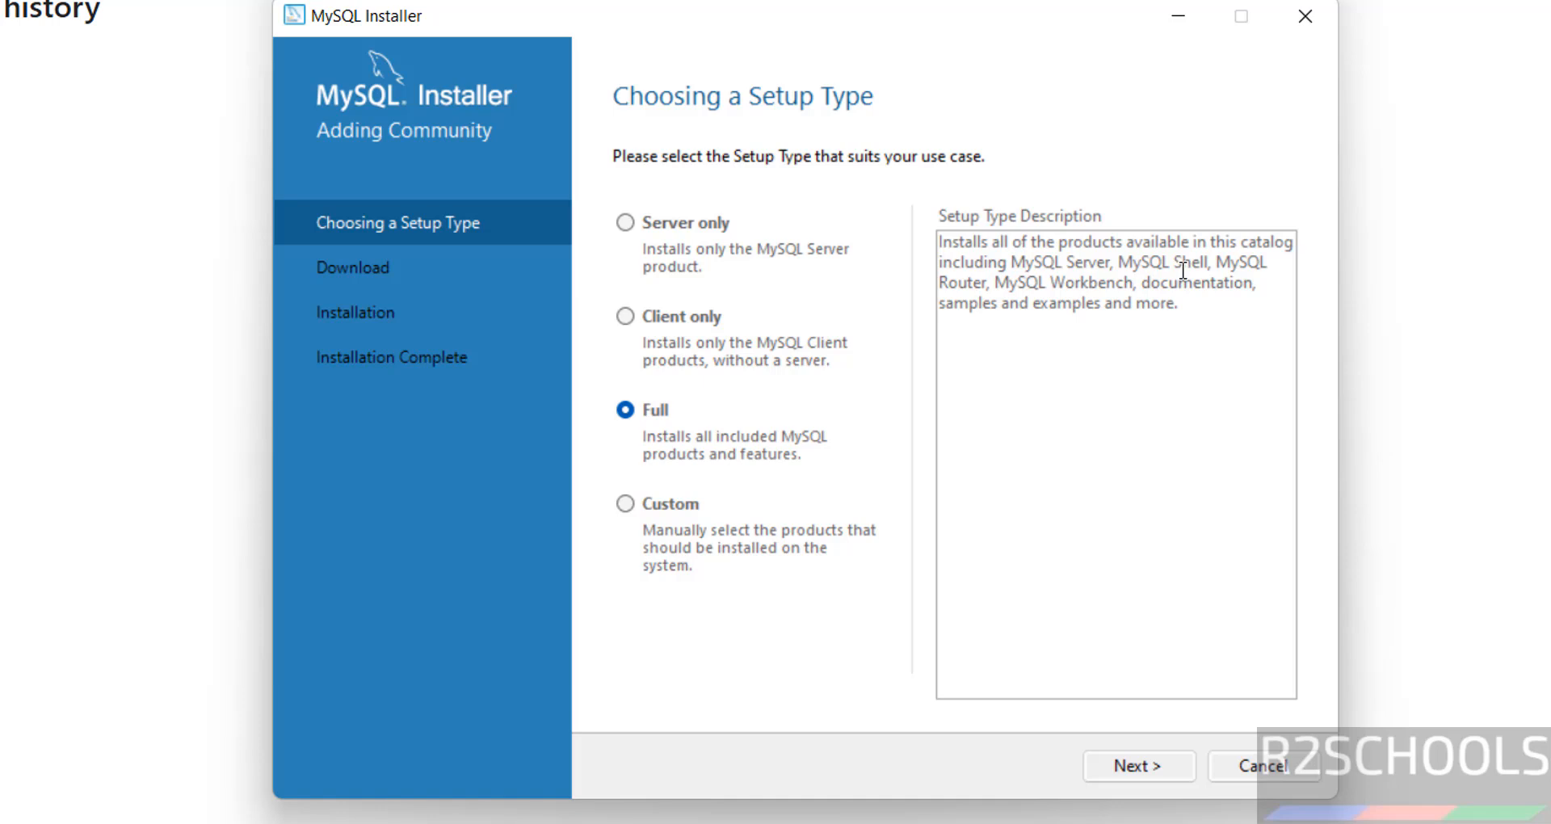
{"action": "left_click", "coordinate": [685, 318]}
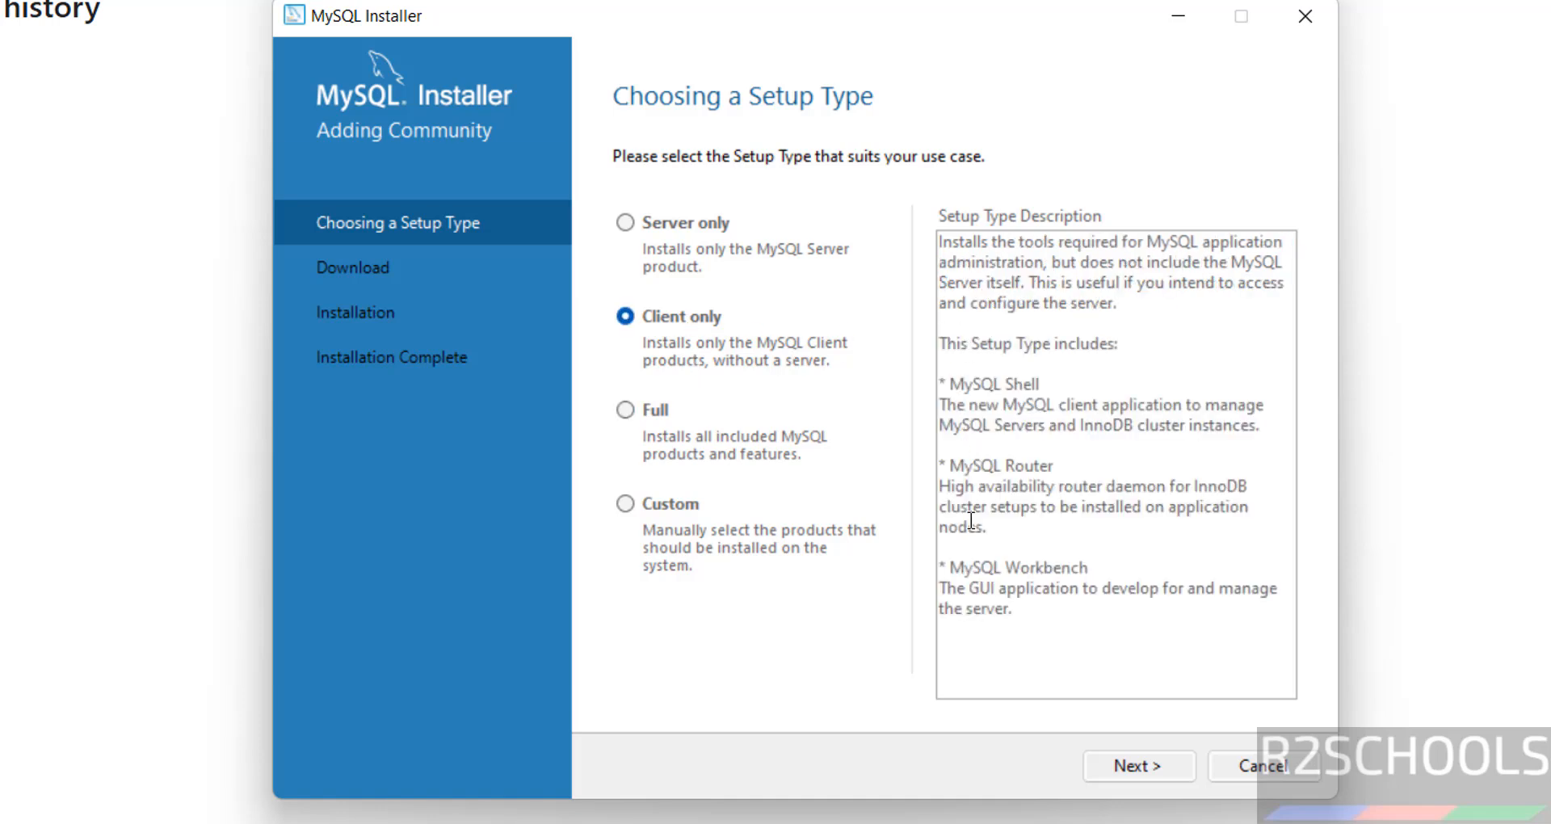
{"action": "left_click", "coordinate": [677, 222]}
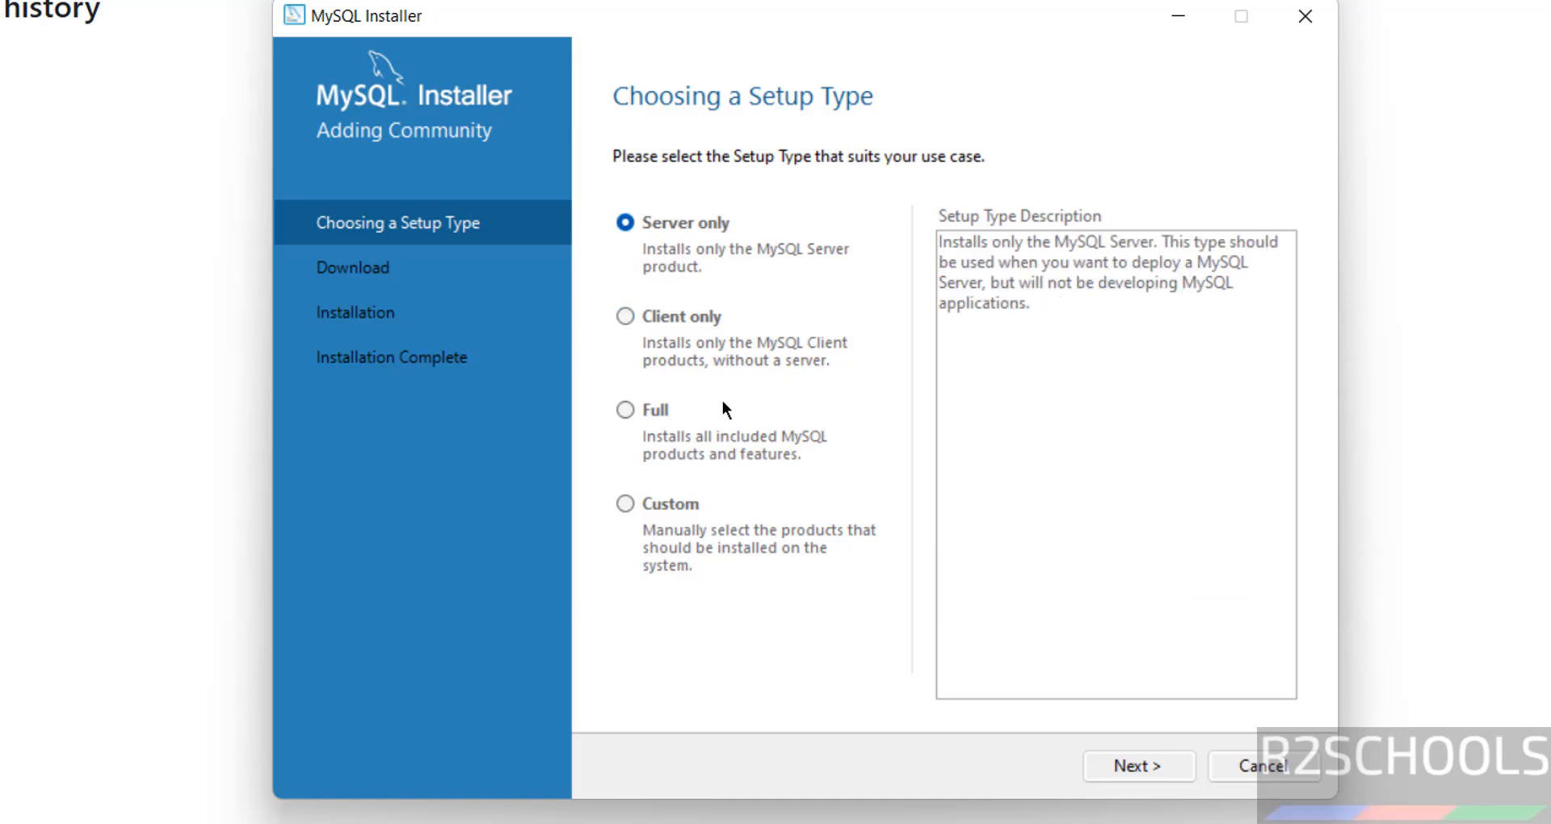
{"action": "left_click", "coordinate": [636, 416]}
{"action": "left_click", "coordinate": [635, 504]}
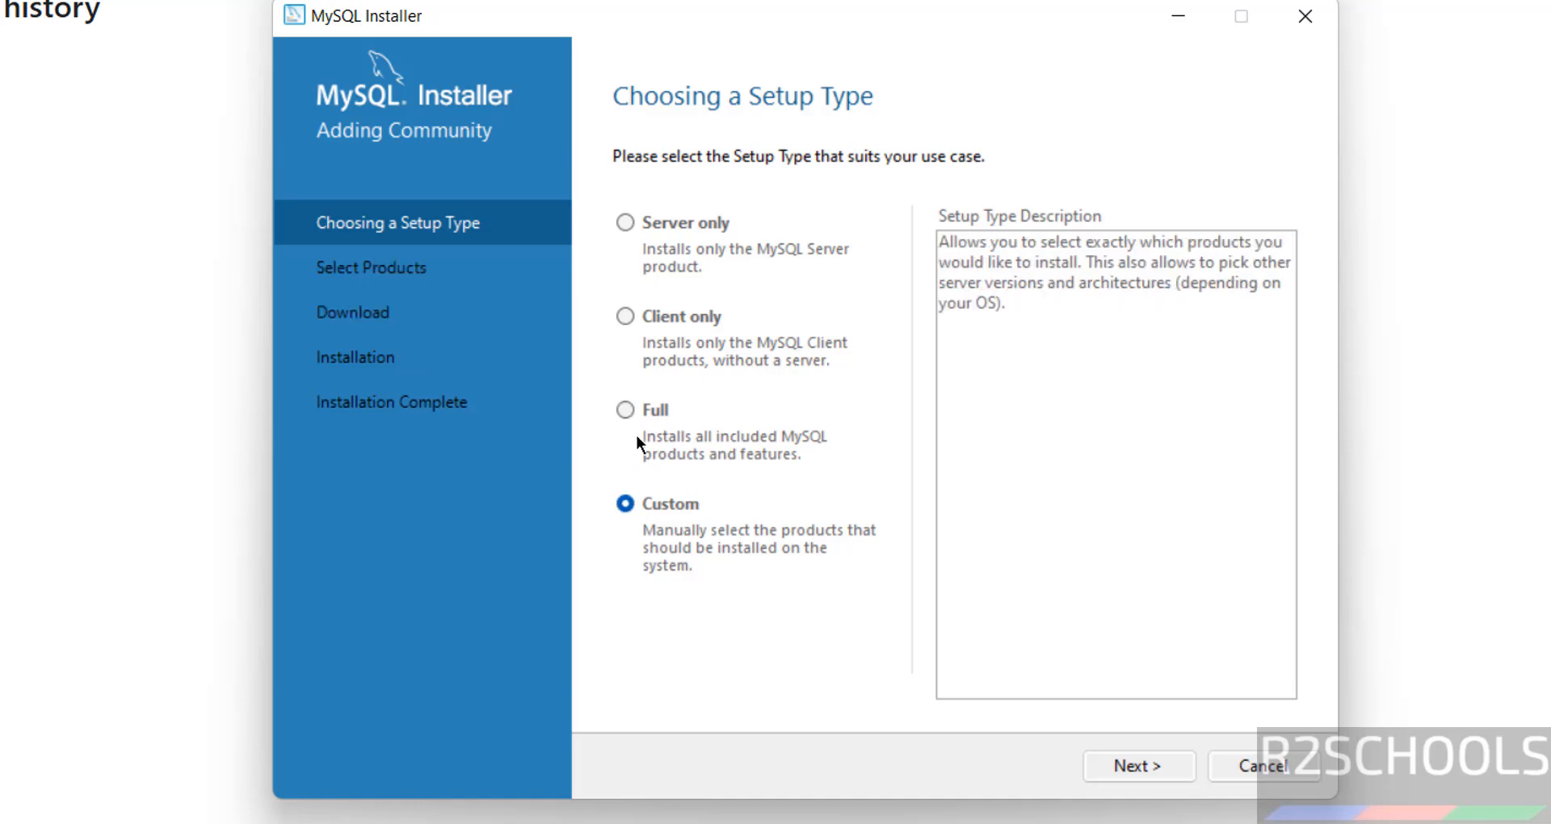
{"action": "left_click", "coordinate": [631, 414]}
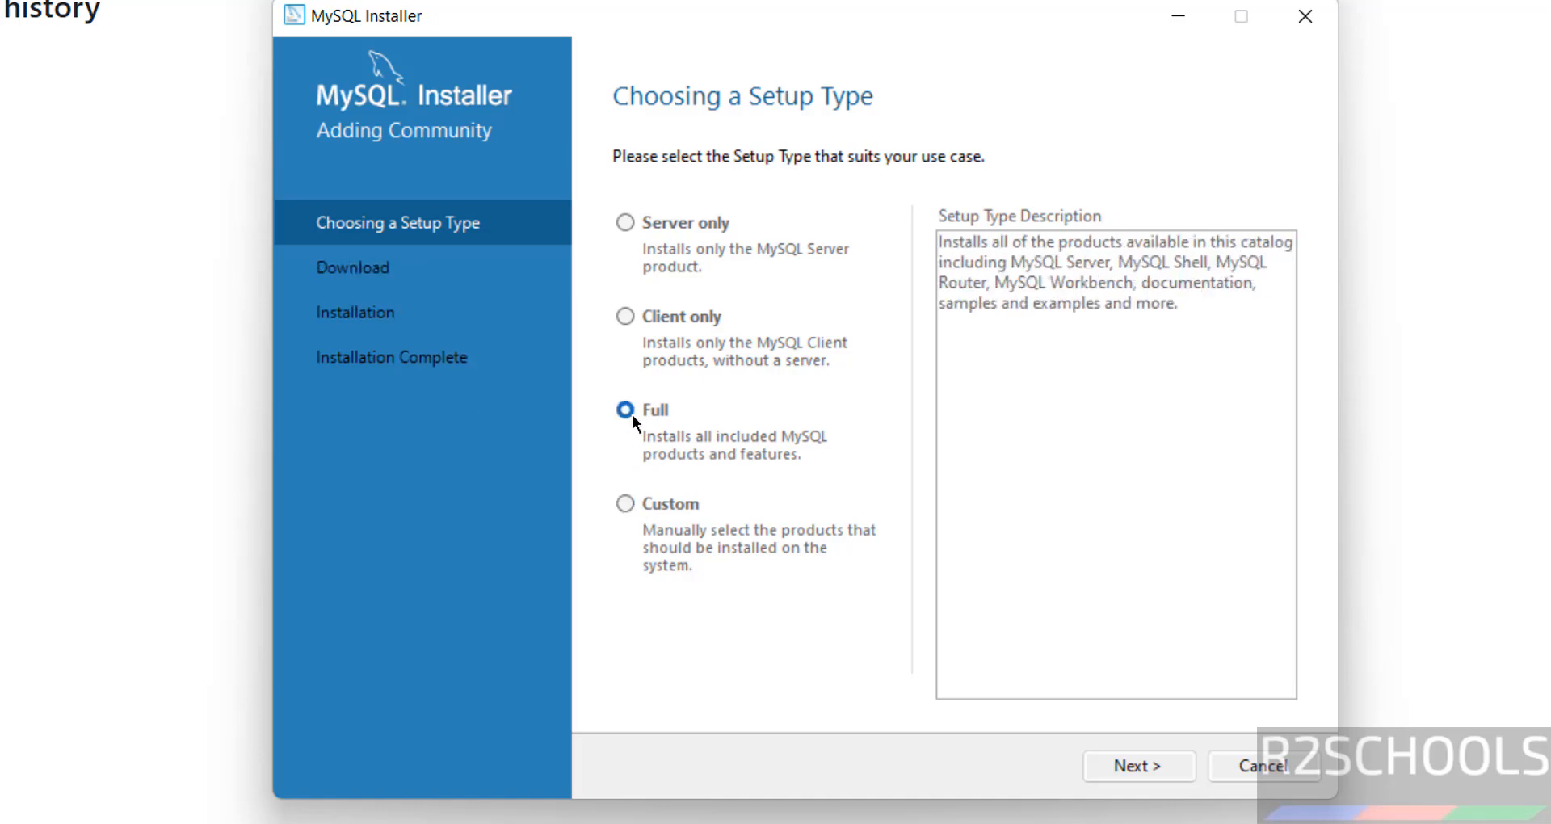
Proceed to the product list and execute installation of all six MySQL 8.0.41 products.
{"action": "left_click", "coordinate": [1134, 761]}
{"action": "left_click", "coordinate": [1034, 760]}
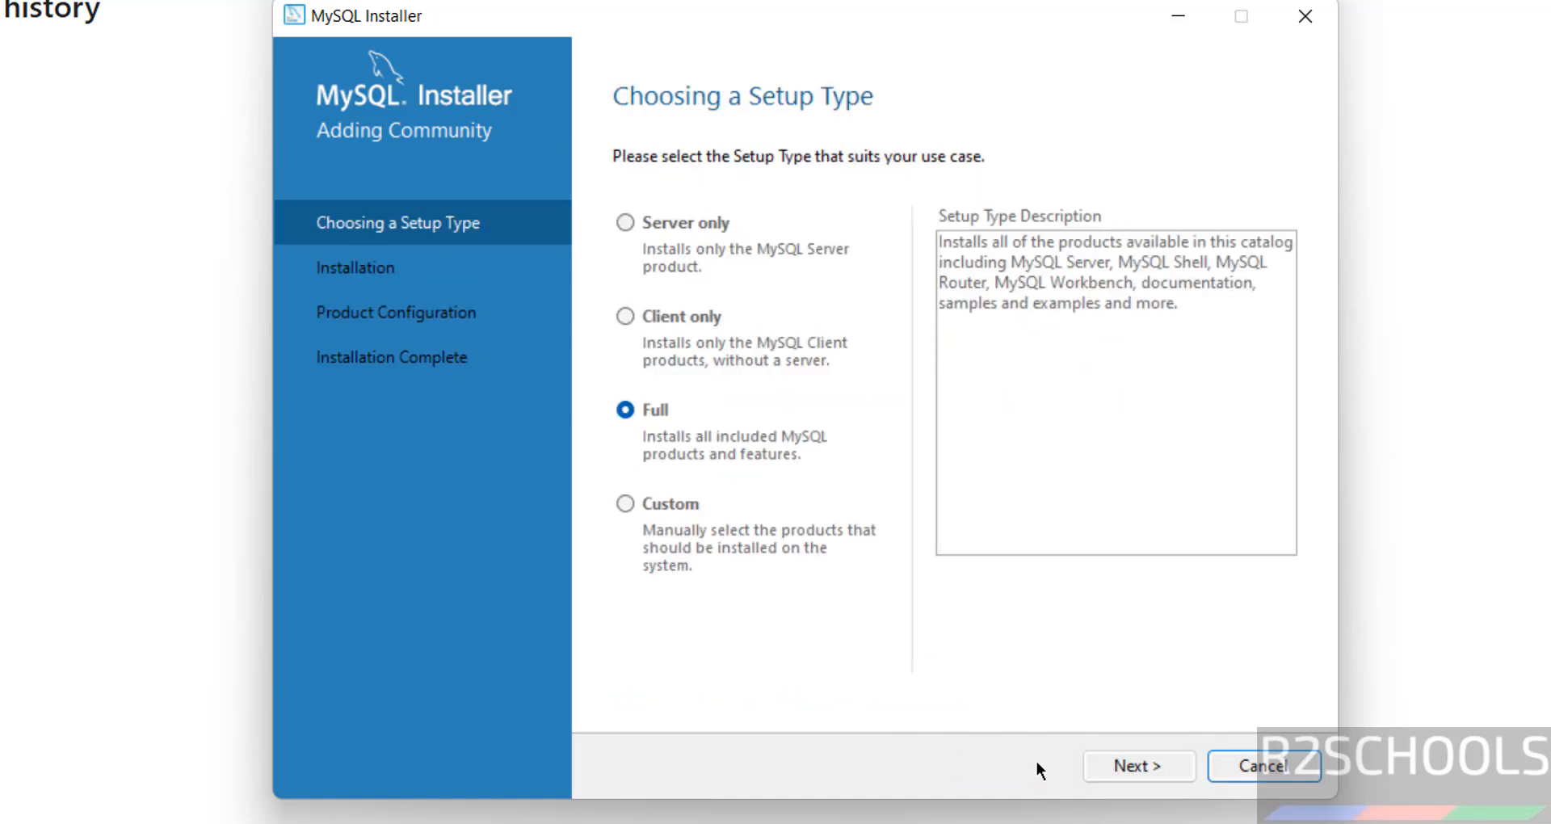
{"action": "left_click", "coordinate": [1137, 767]}
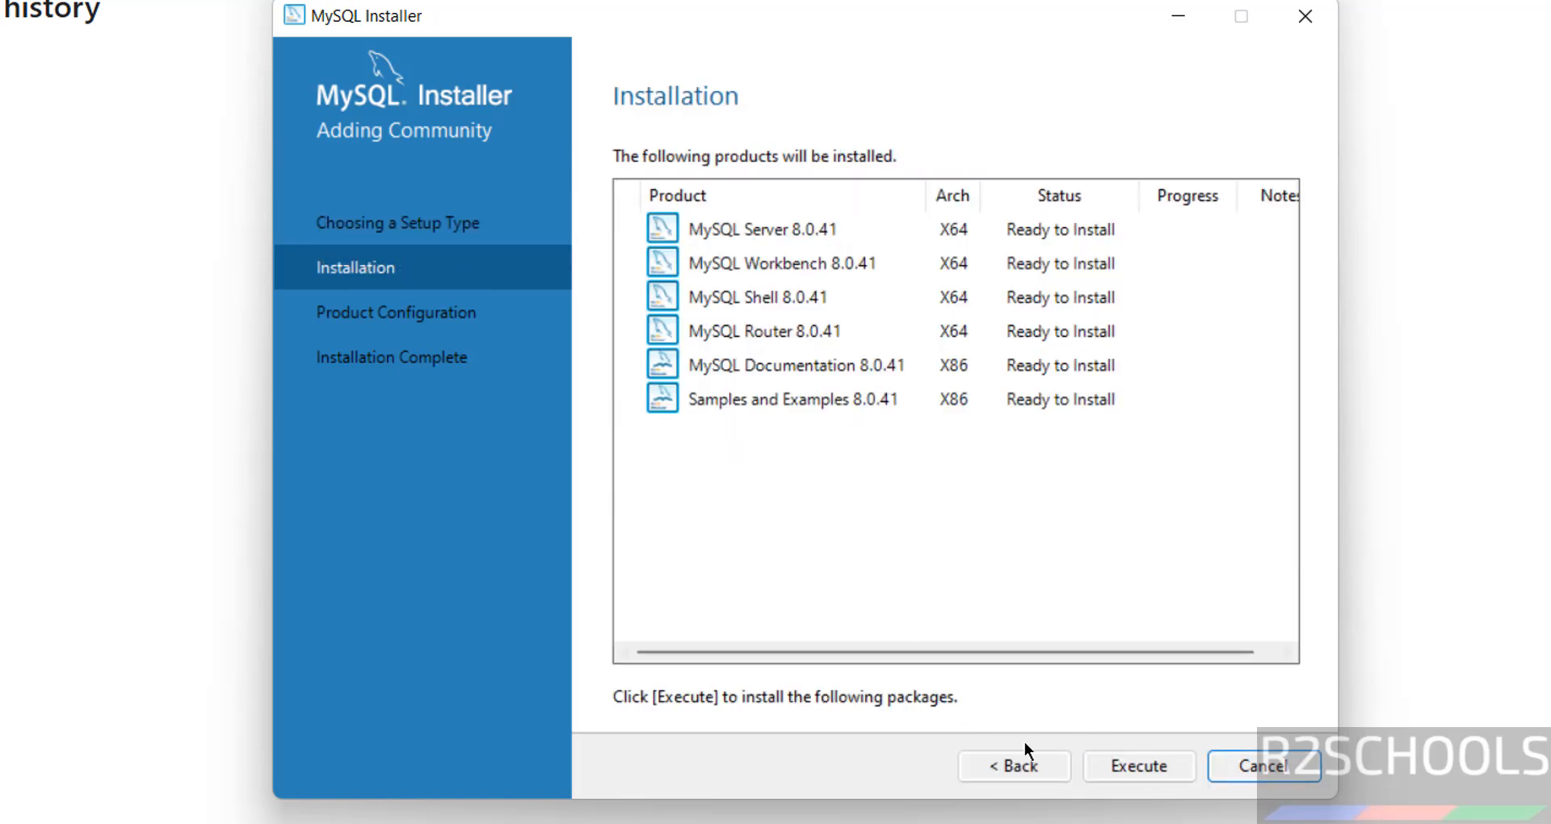
{"action": "left_click", "coordinate": [1134, 770]}
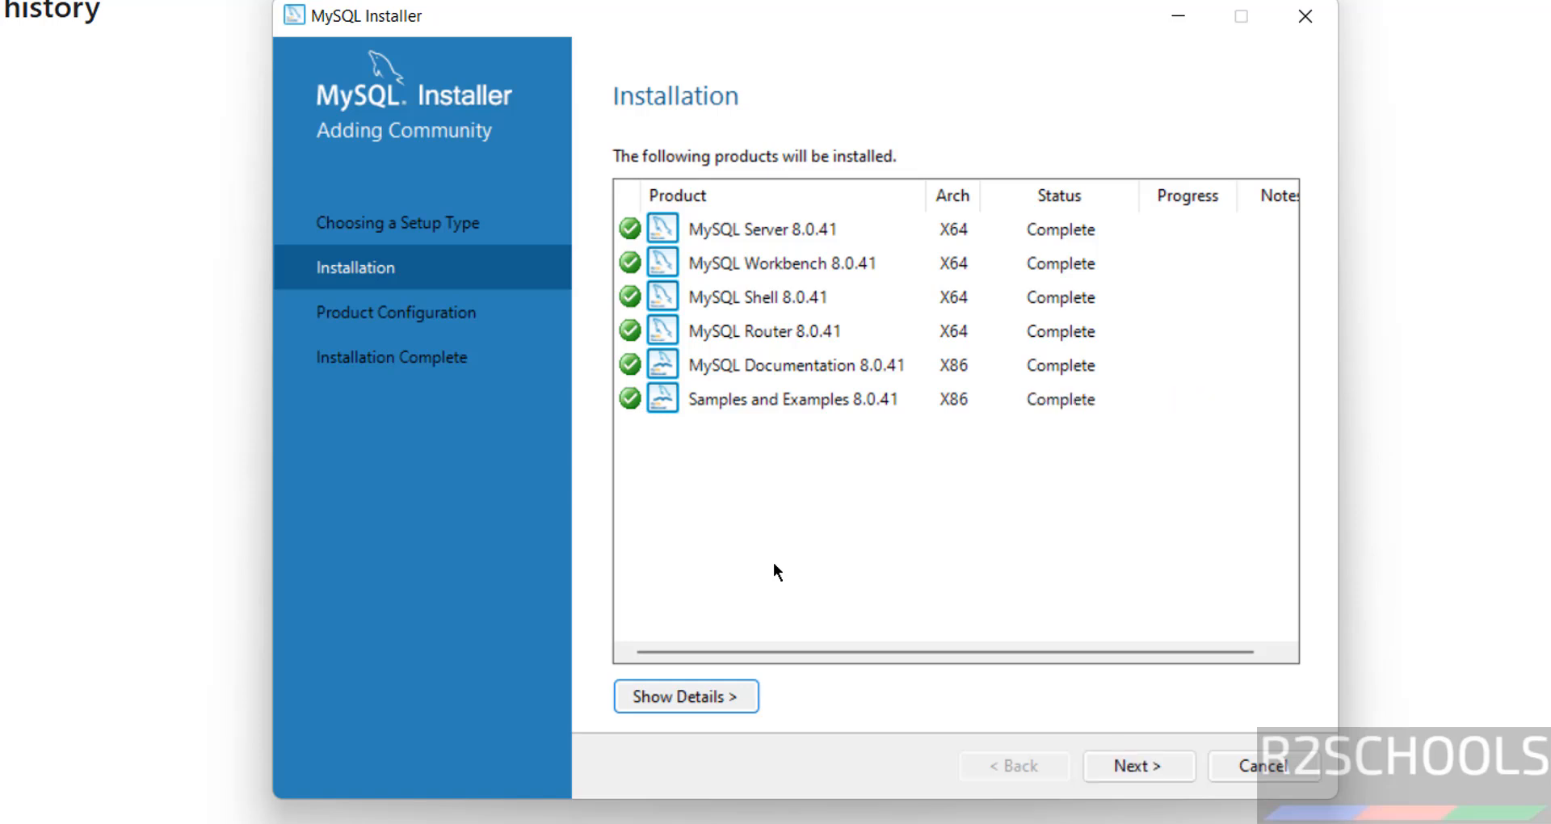
Configure MySQL Server 8.0.41 as Server Computer on port 3306 and reach Authentication Method.
{"action": "left_click", "coordinate": [1100, 767]}
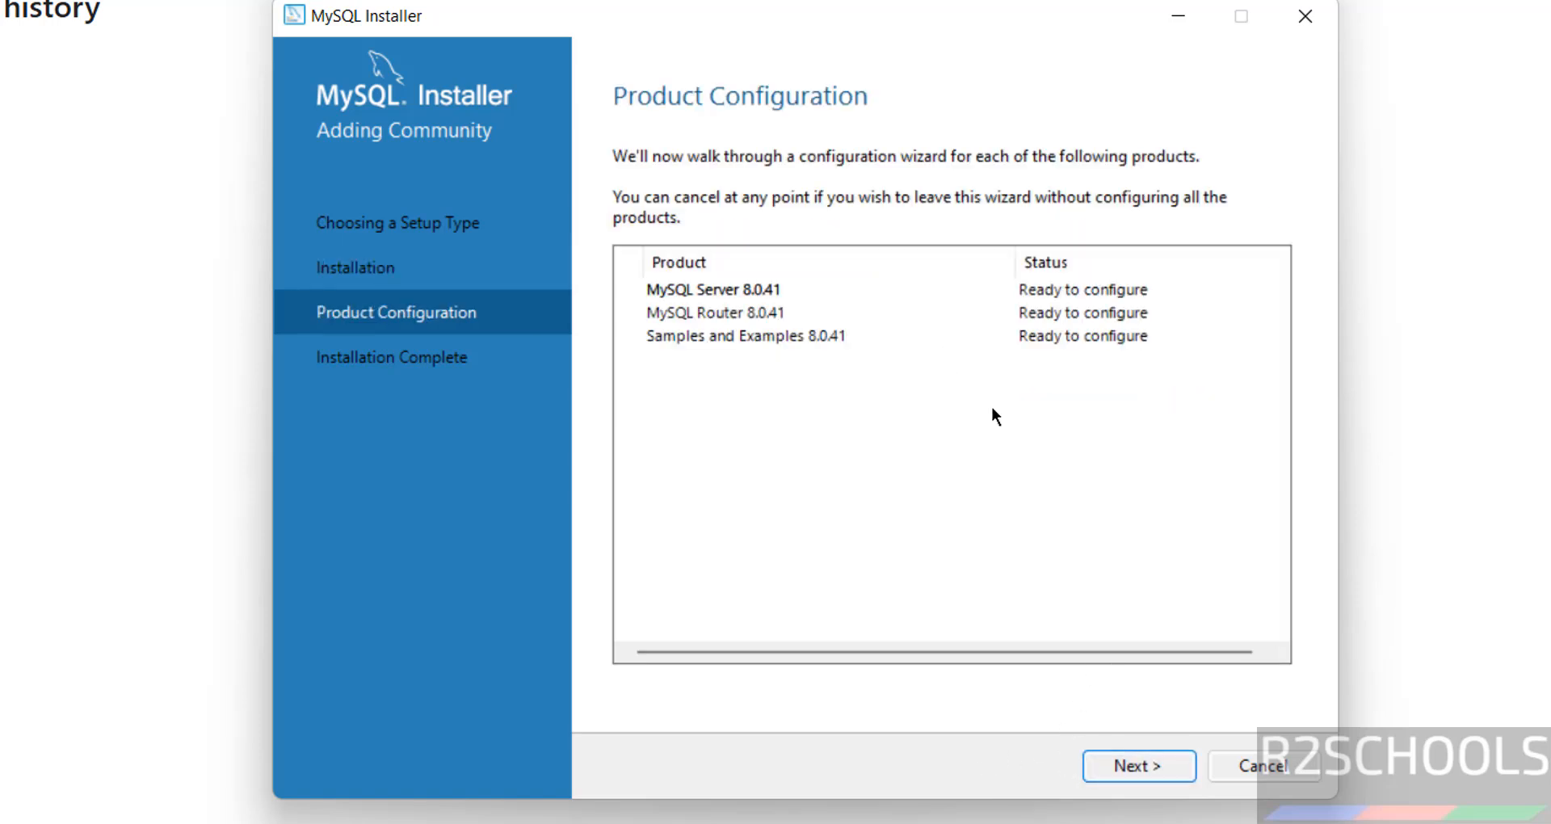
{"action": "left_click", "coordinate": [1125, 765]}
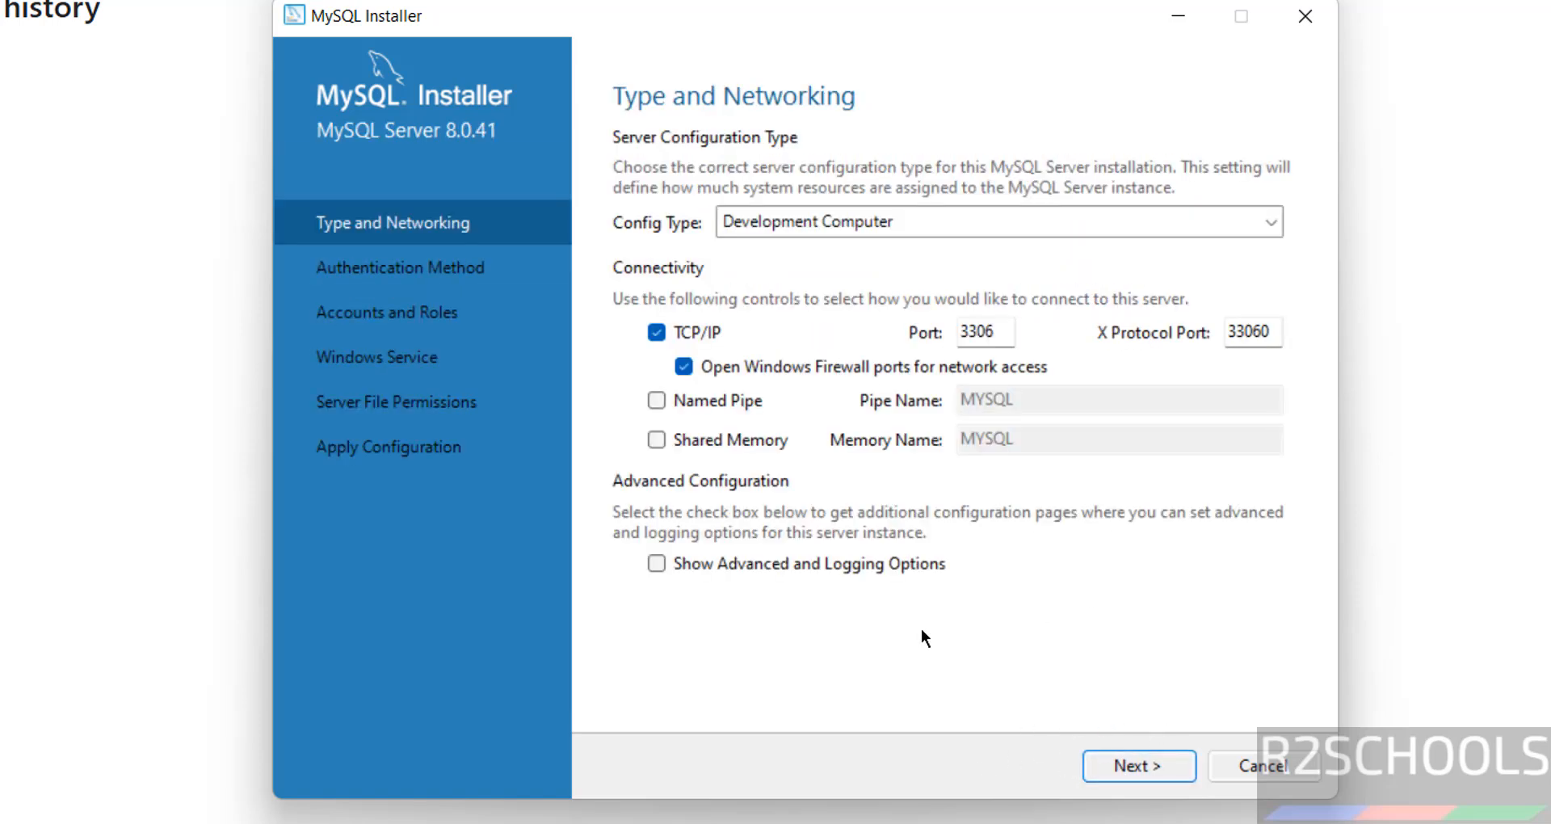
{"action": "left_click", "coordinate": [939, 224]}
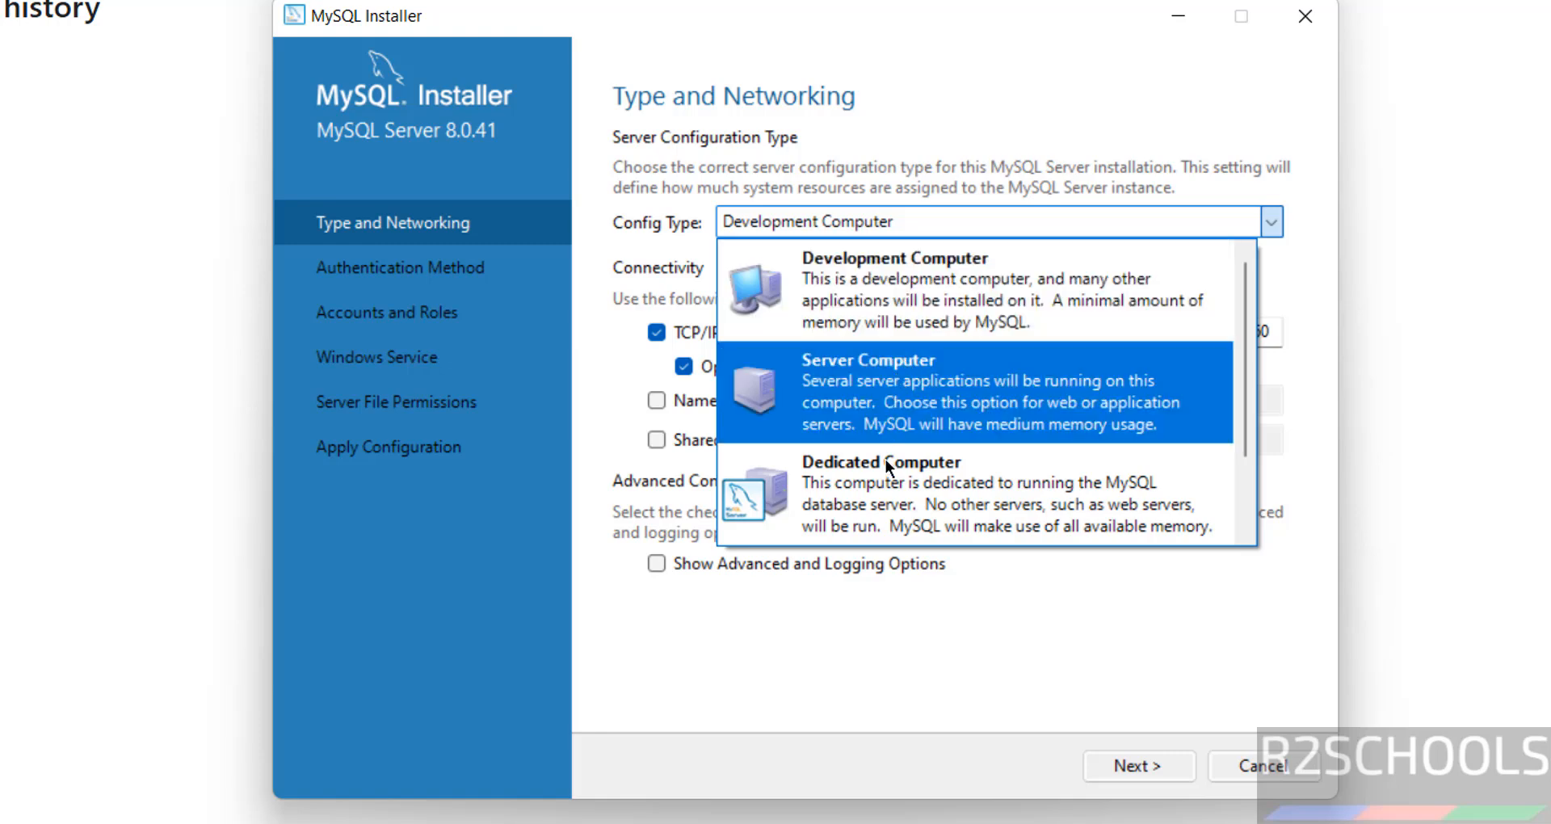
{"action": "left_click", "coordinate": [875, 666]}
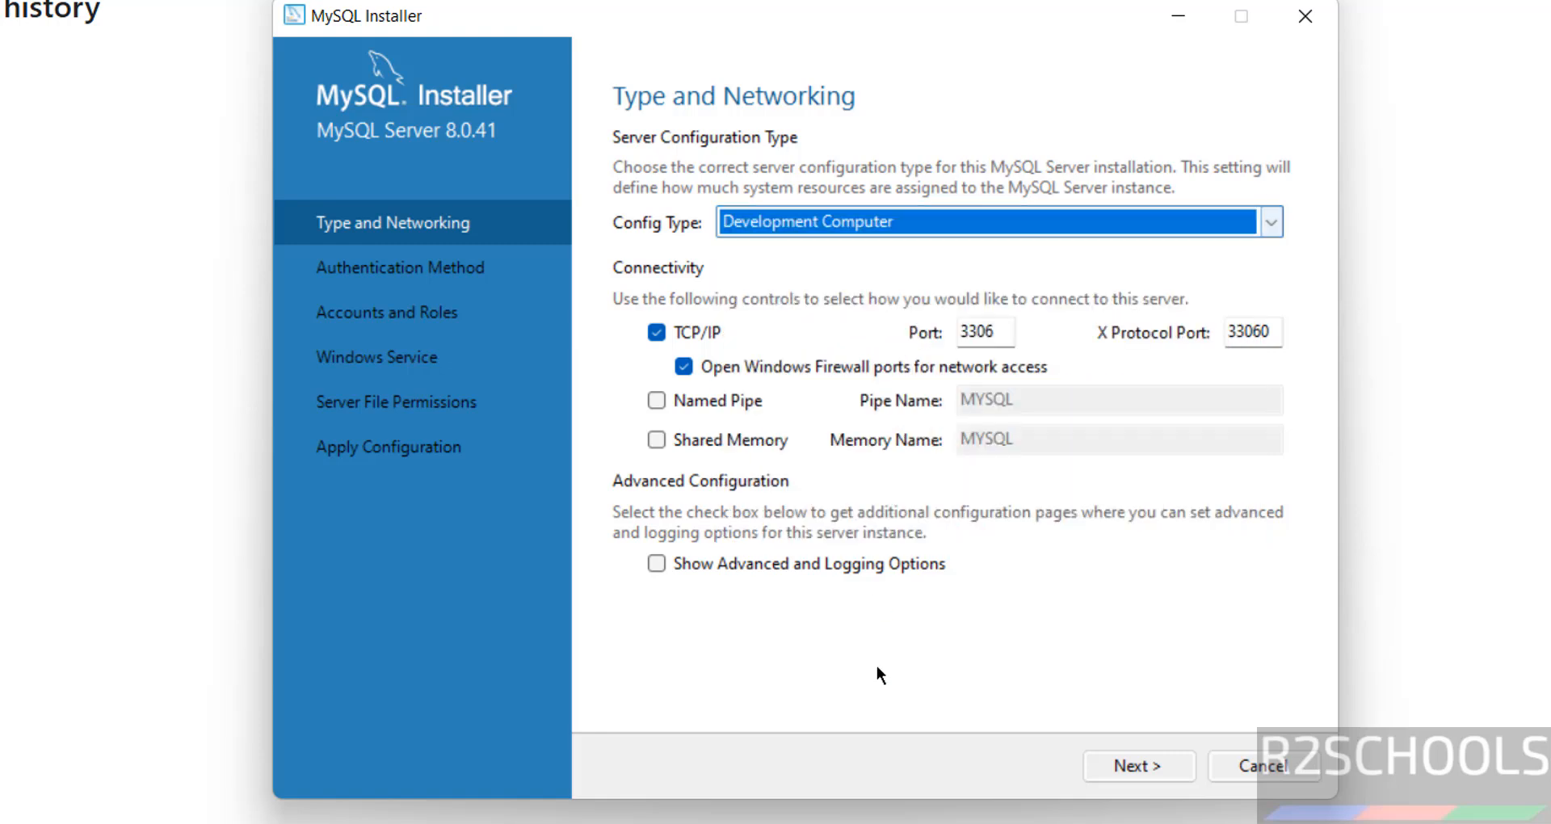
{"action": "left_click", "coordinate": [940, 221]}
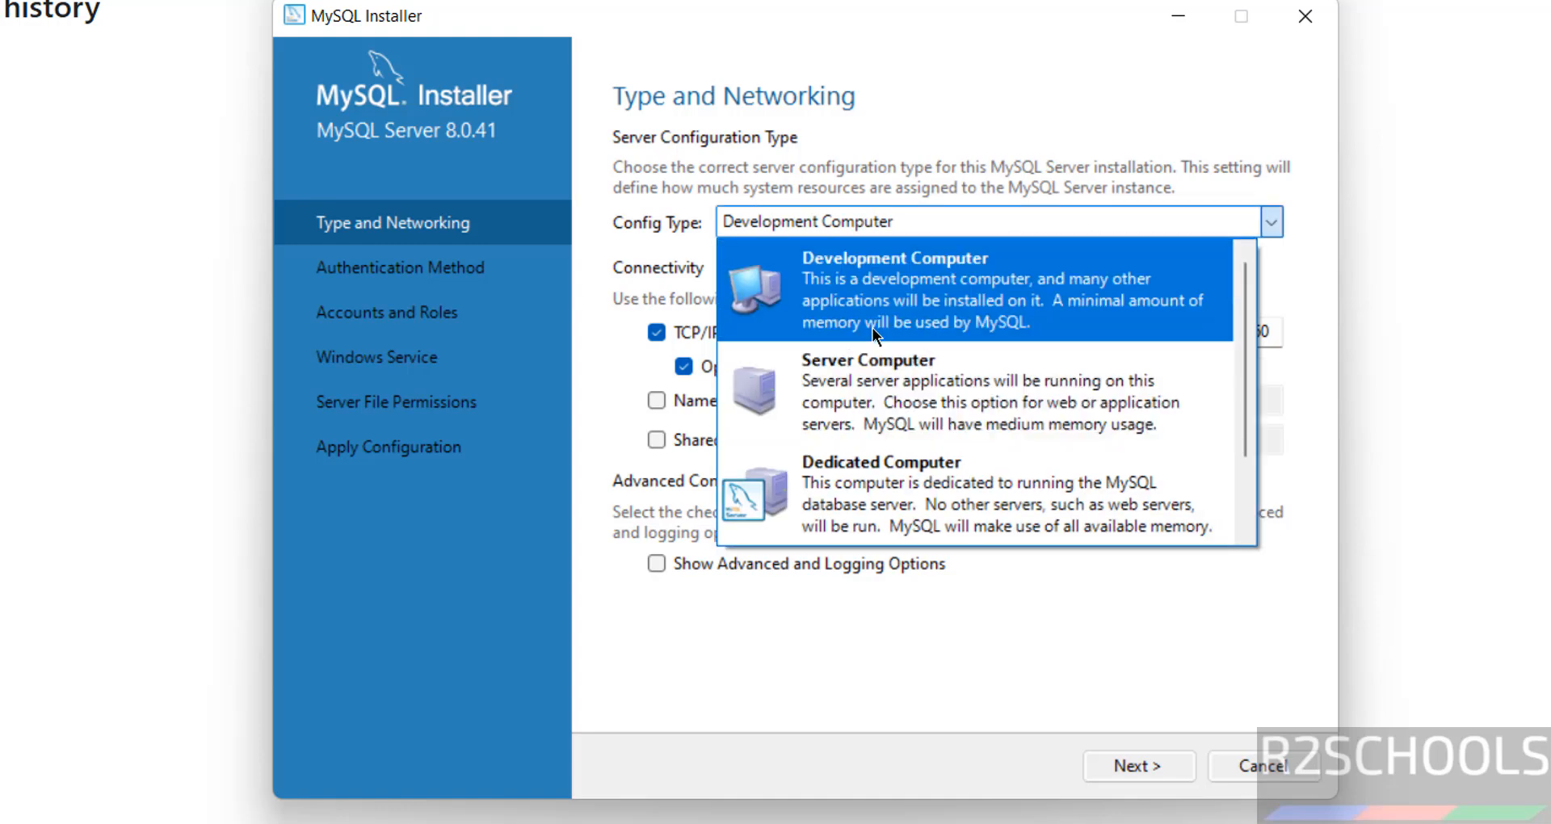
{"action": "left_click", "coordinate": [876, 399]}
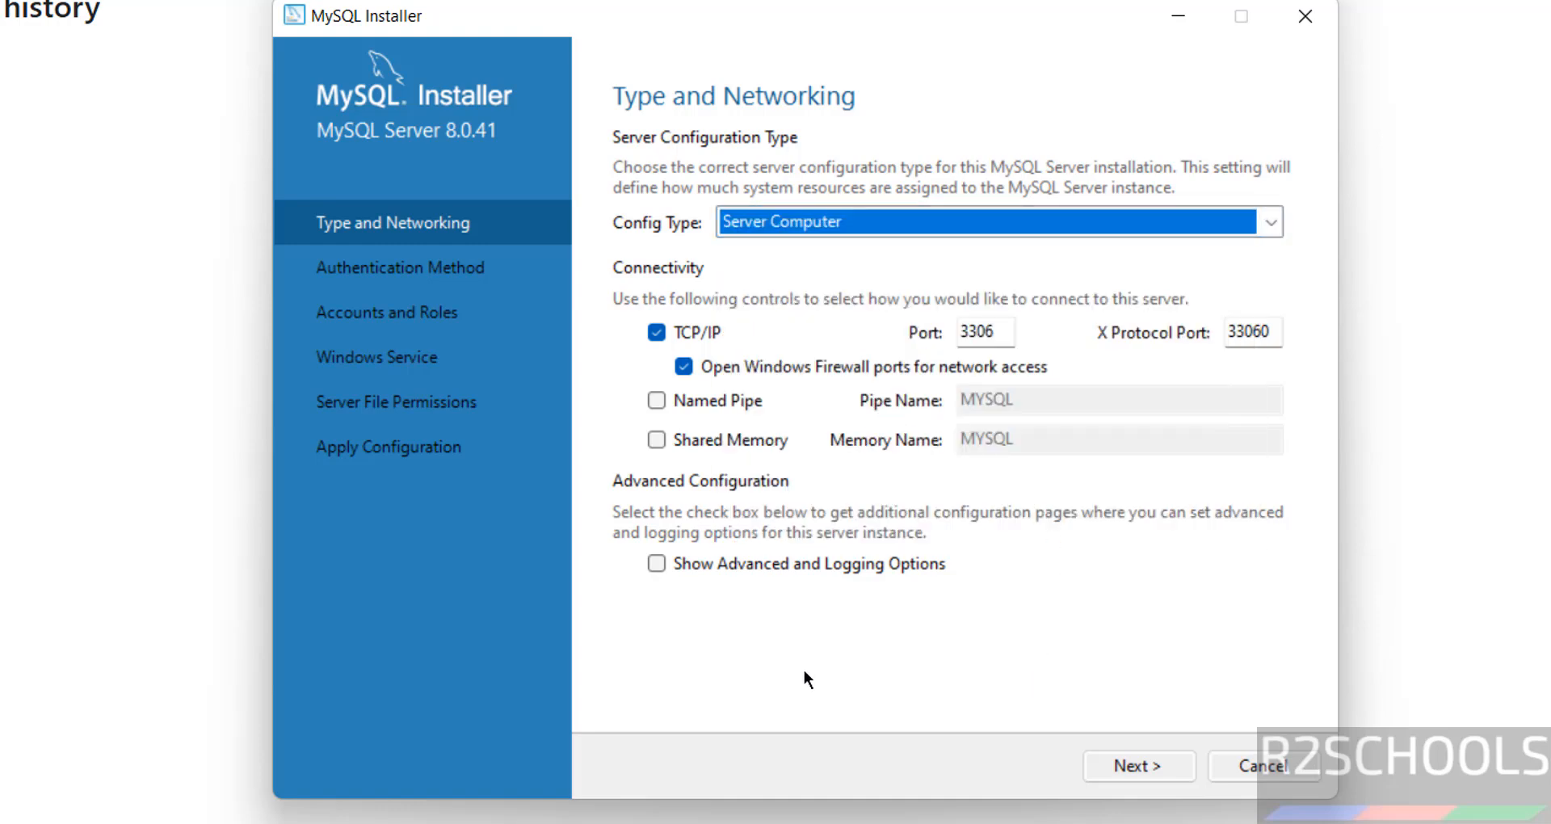
{"action": "double_click", "coordinate": [974, 332]}
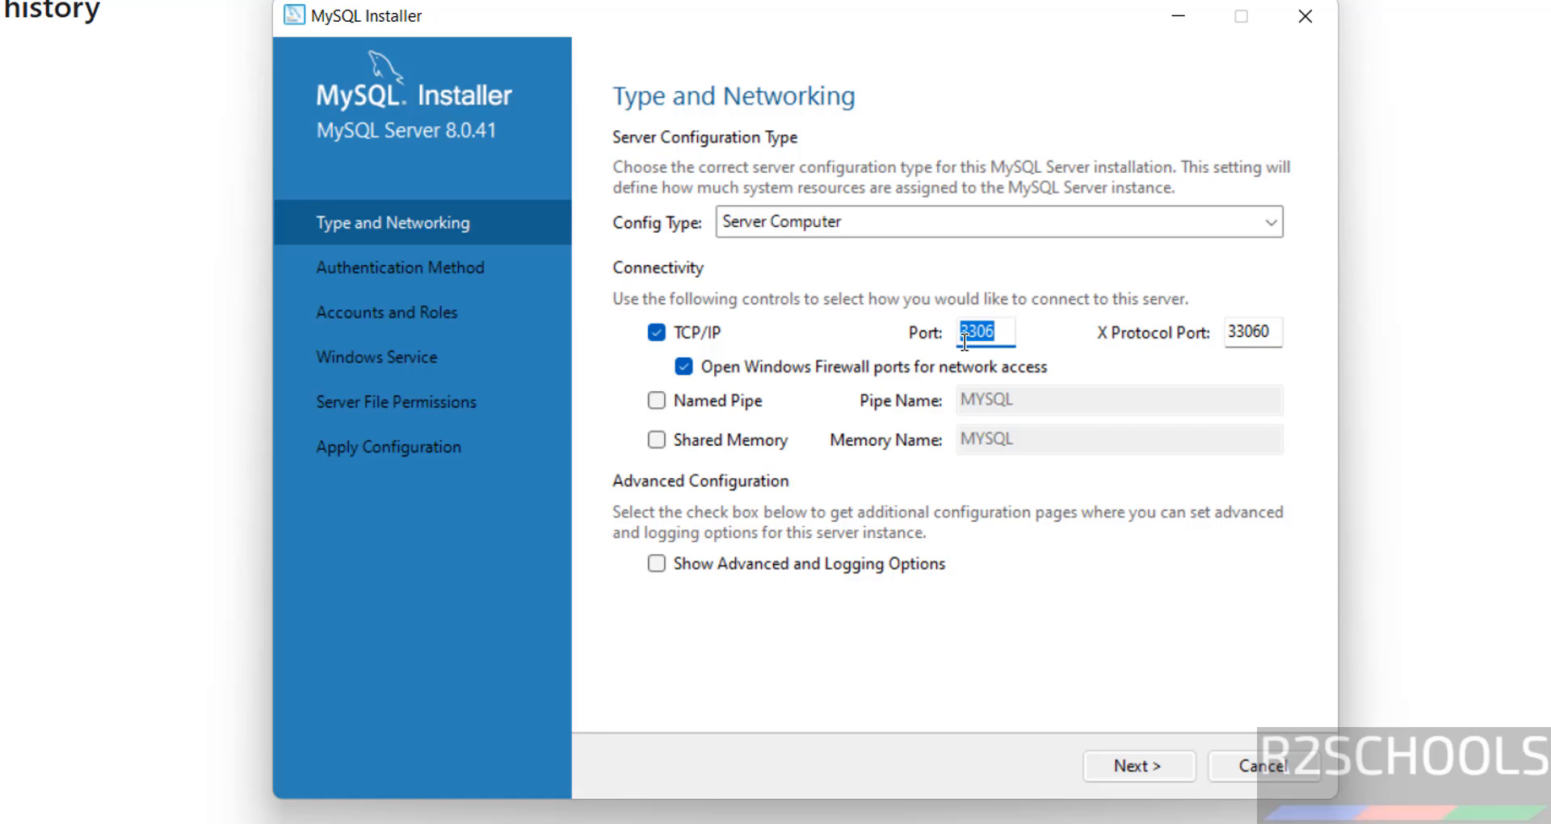
{"action": "left_click", "coordinate": [1163, 767]}
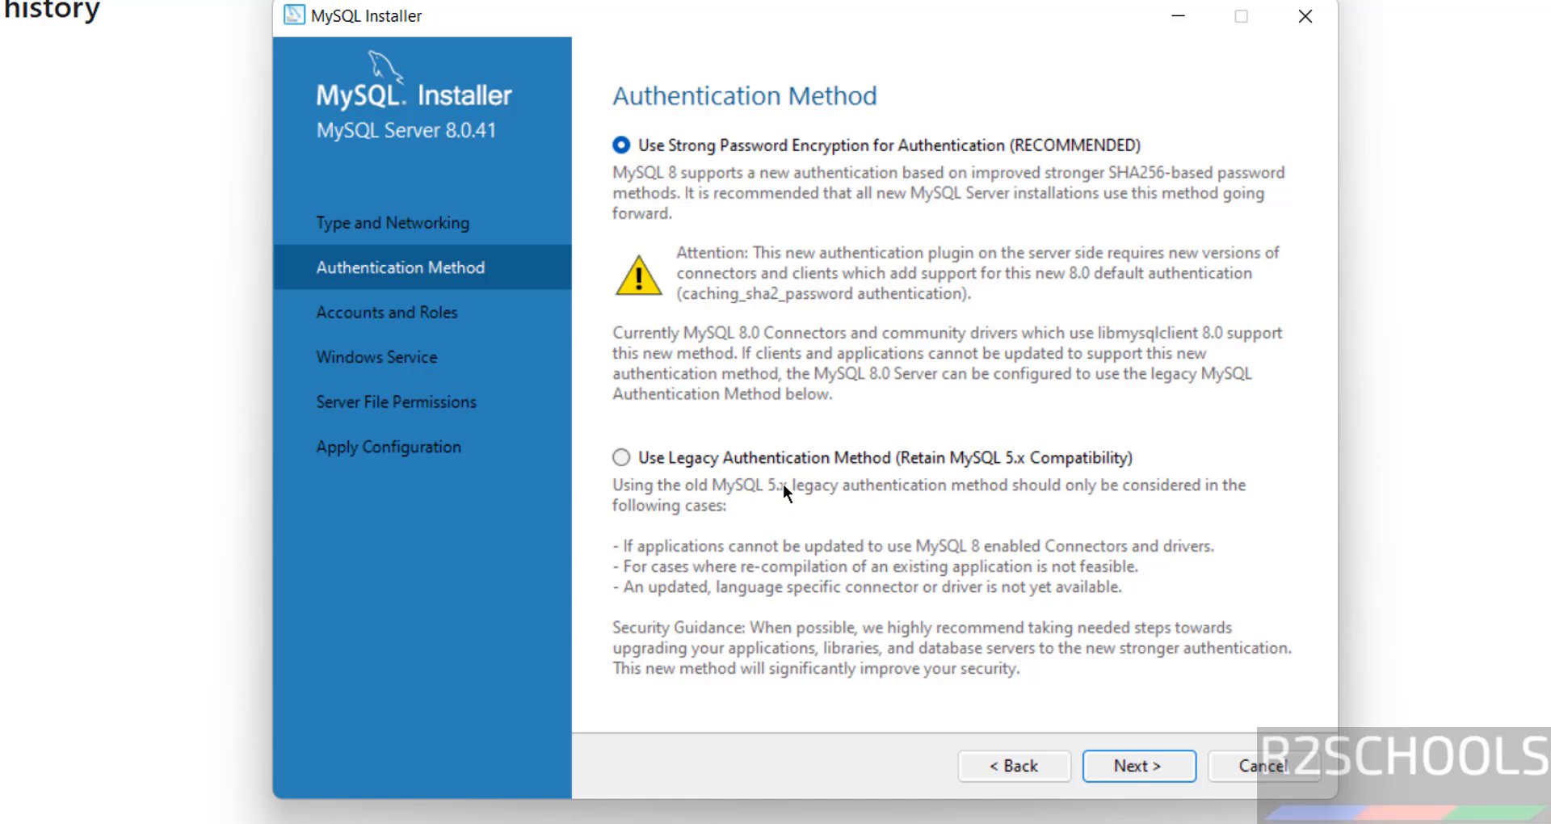
Enter and repeat the root password, keeping MySQL80 as the Windows service name.
{"action": "left_click", "coordinate": [1126, 771]}
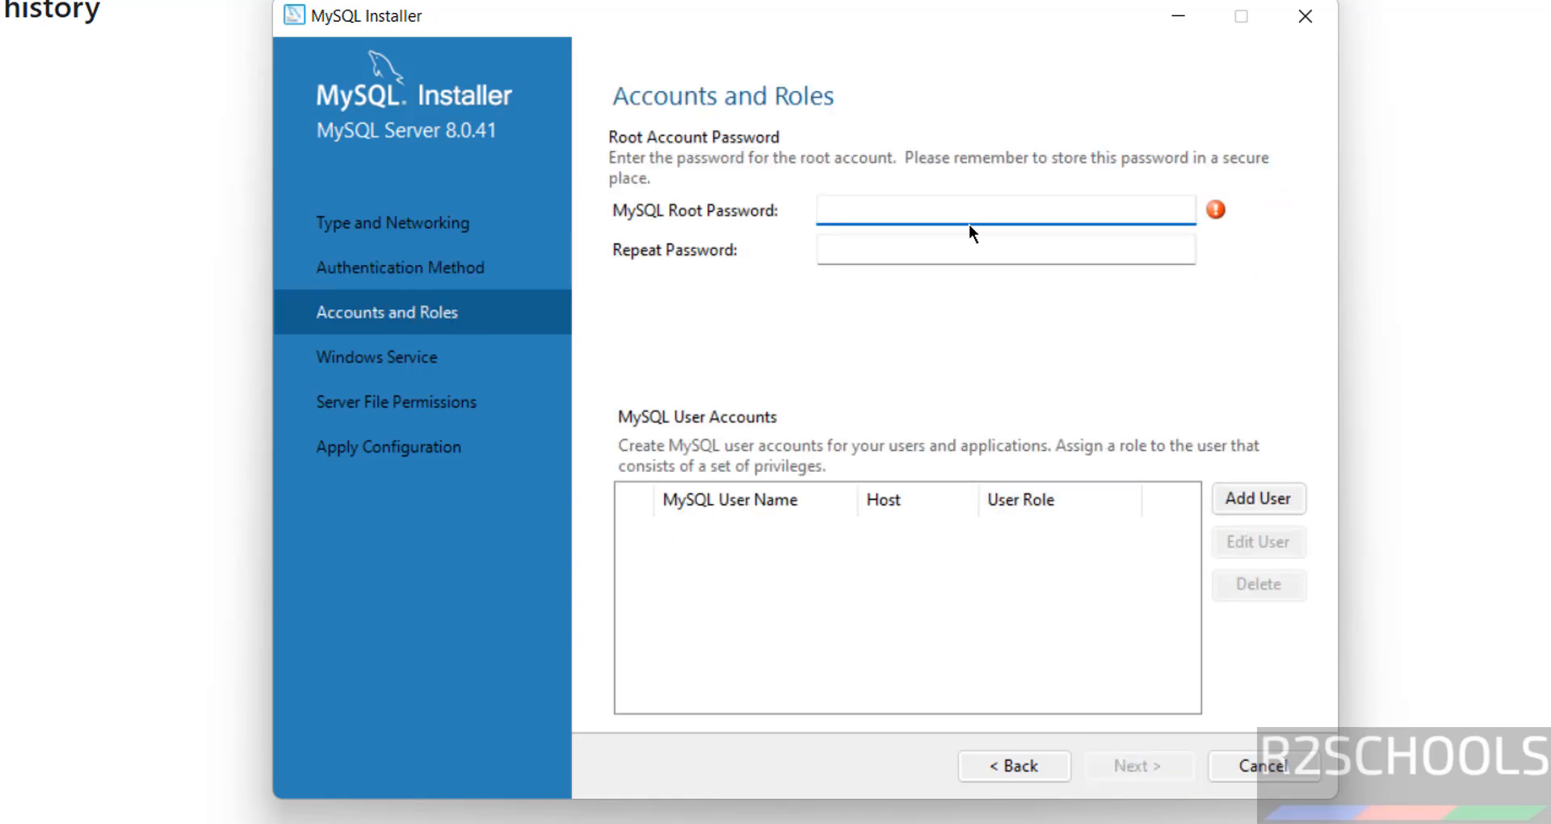
{"action": "type", "text": "123"}
{"action": "key", "text": "BackSpace"}
{"action": "key", "text": "BackSpace"}
{"action": "key", "text": "BackSpace"}
{"action": "type", "text": "root123456"}
{"action": "key", "text": "Tab"}
{"action": "type", "text": "r"}
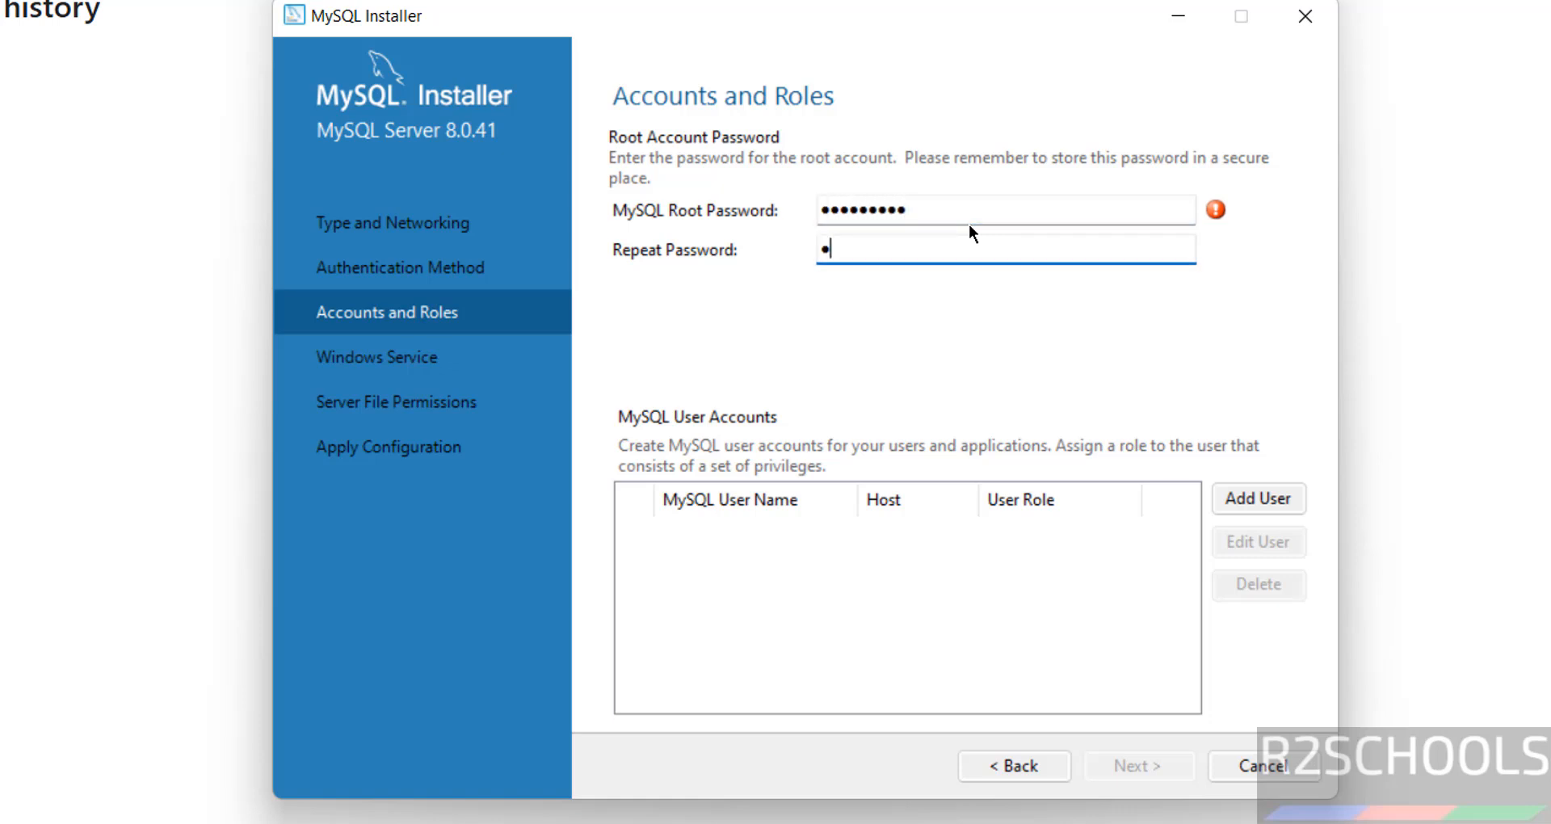
{"action": "type", "text": "oot123456"}
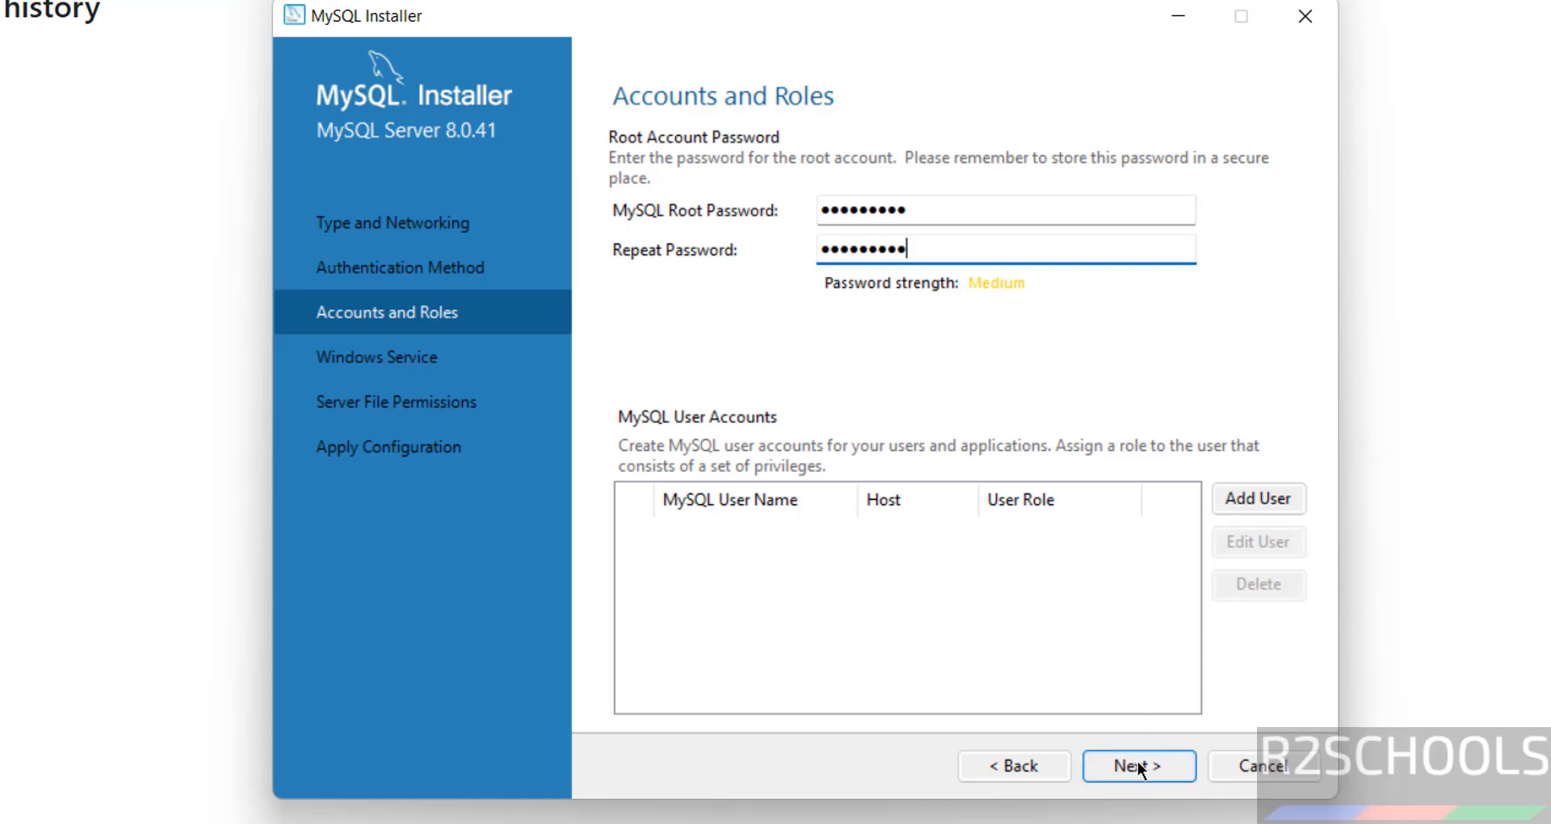
{"action": "left_click", "coordinate": [1117, 773]}
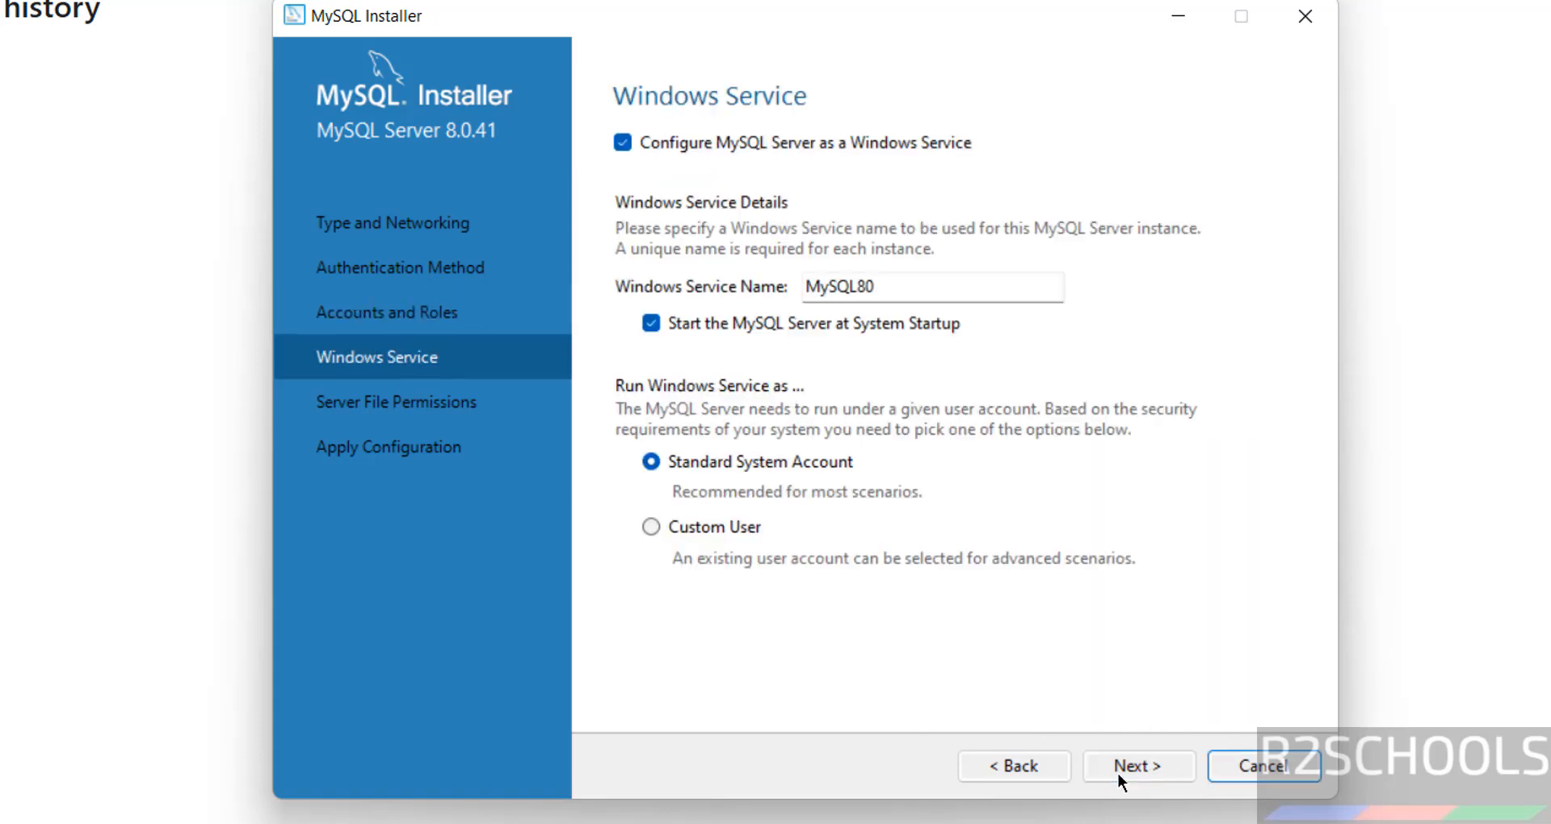
{"action": "left_click_drag", "start_coordinate": [897, 292], "coordinate": [790, 279]}
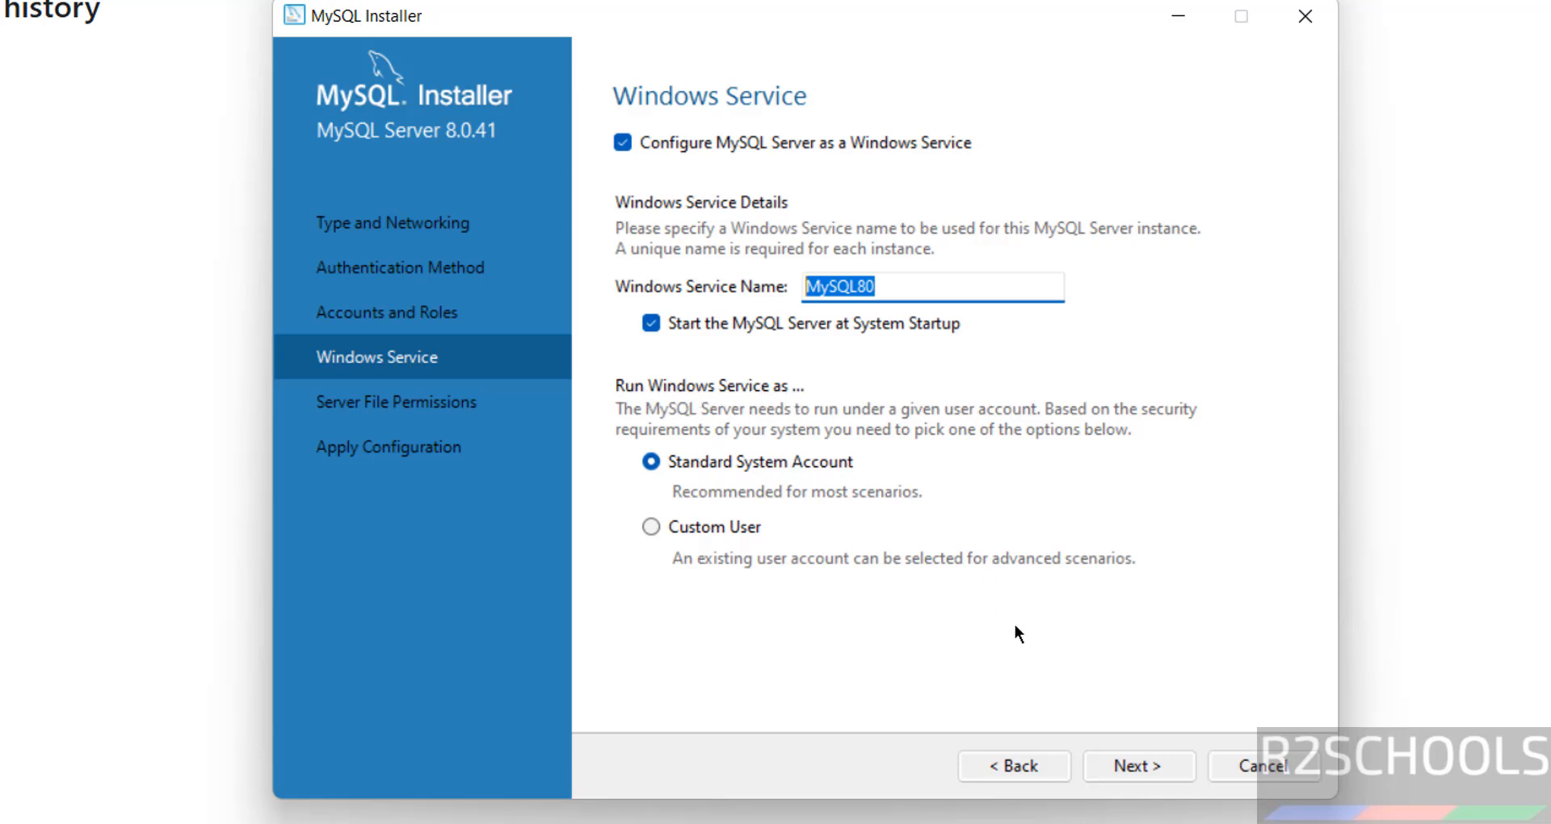
{"action": "left_click", "coordinate": [1121, 754]}
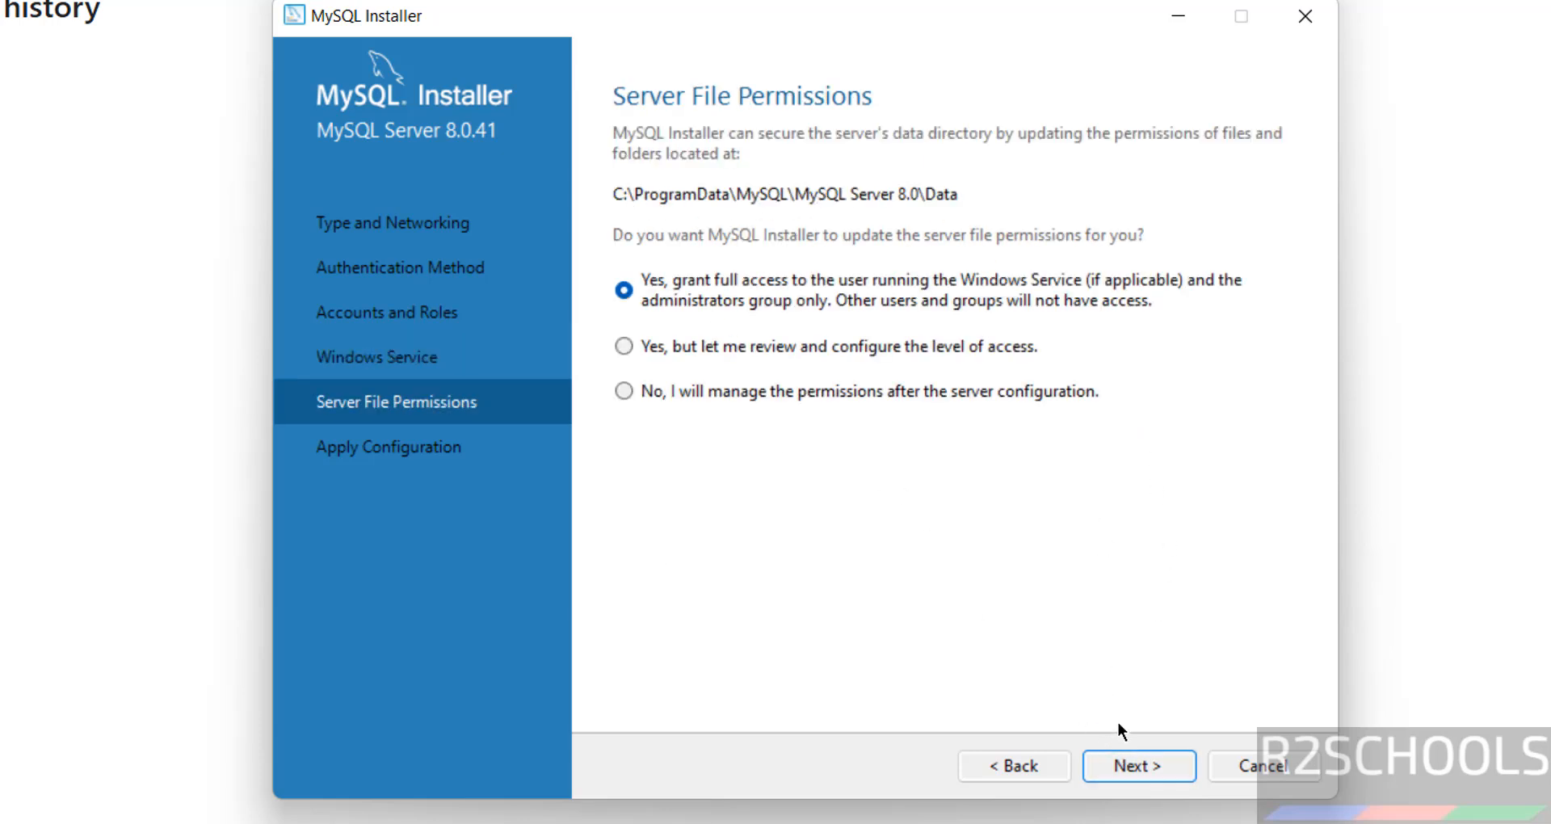
Apply the server configuration with default file permissions, and skip router bootstrapping.
{"action": "left_click", "coordinate": [1126, 763]}
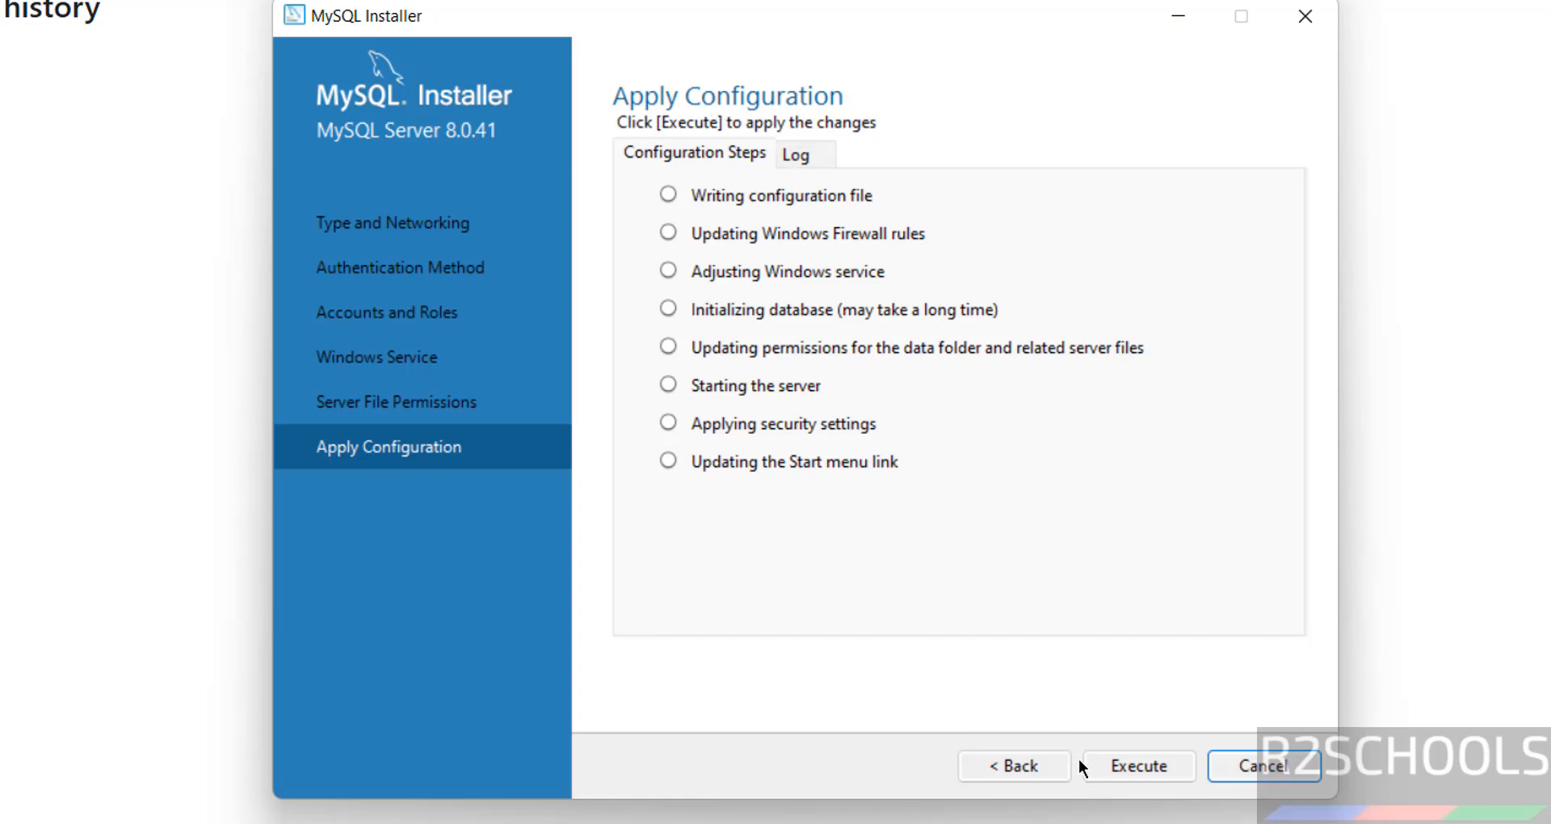
{"action": "left_click", "coordinate": [1131, 758]}
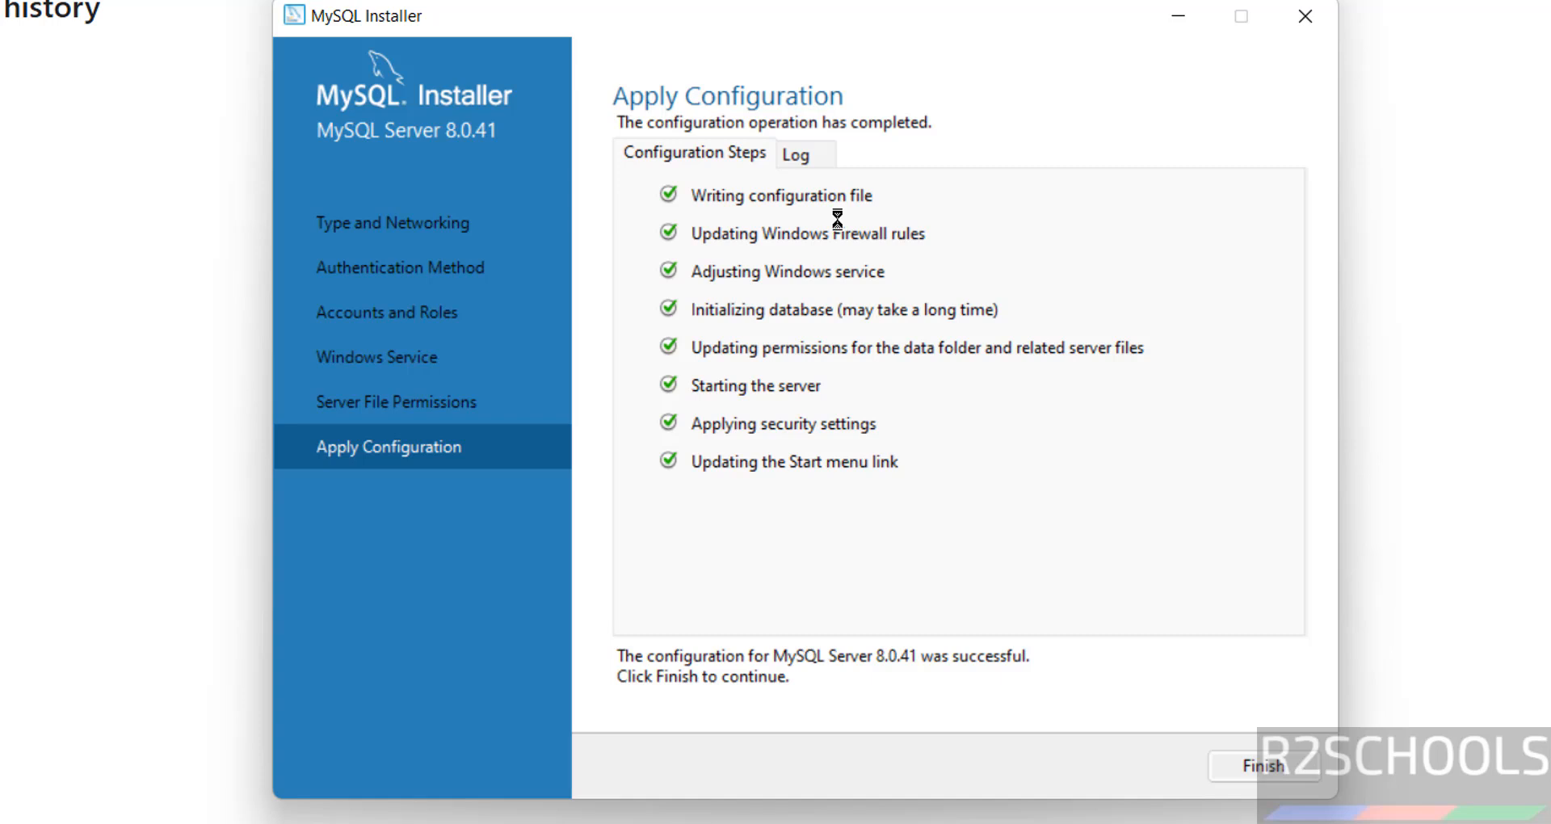
{"action": "left_click", "coordinate": [1228, 765]}
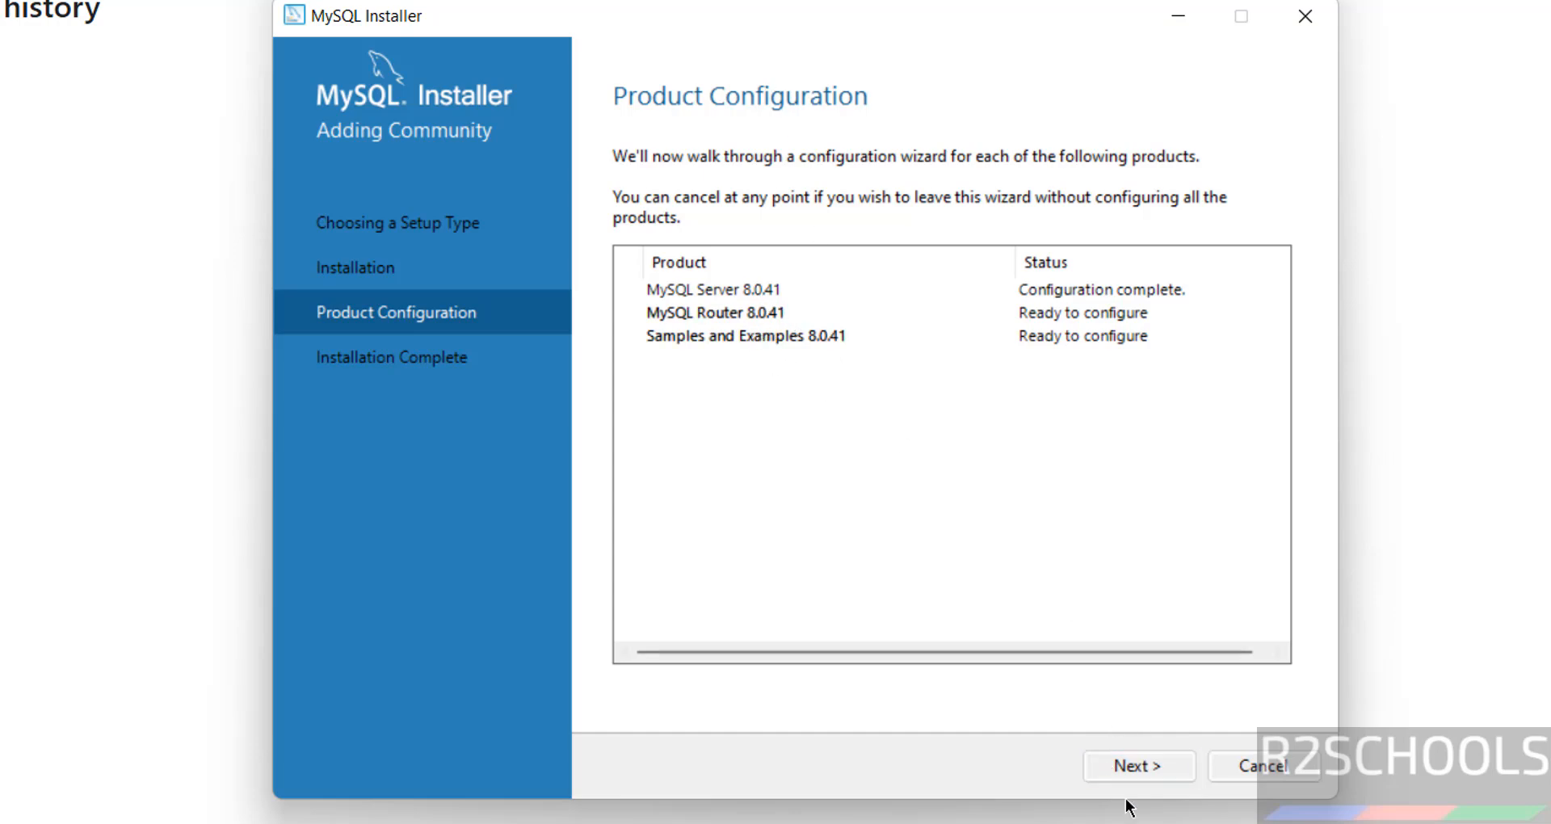
{"action": "left_click", "coordinate": [1127, 764]}
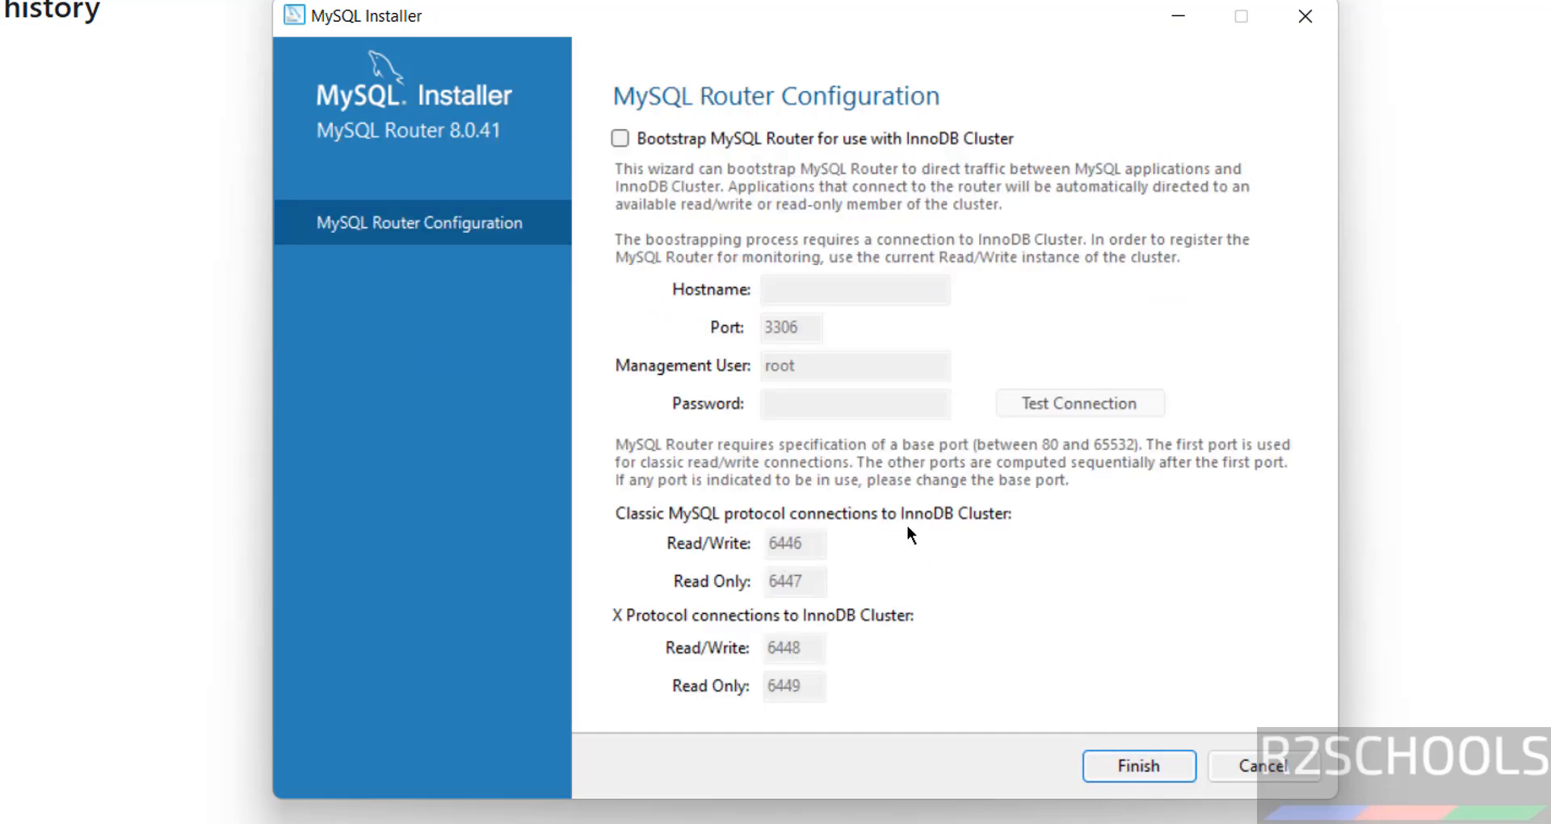
{"action": "left_click", "coordinate": [1147, 763]}
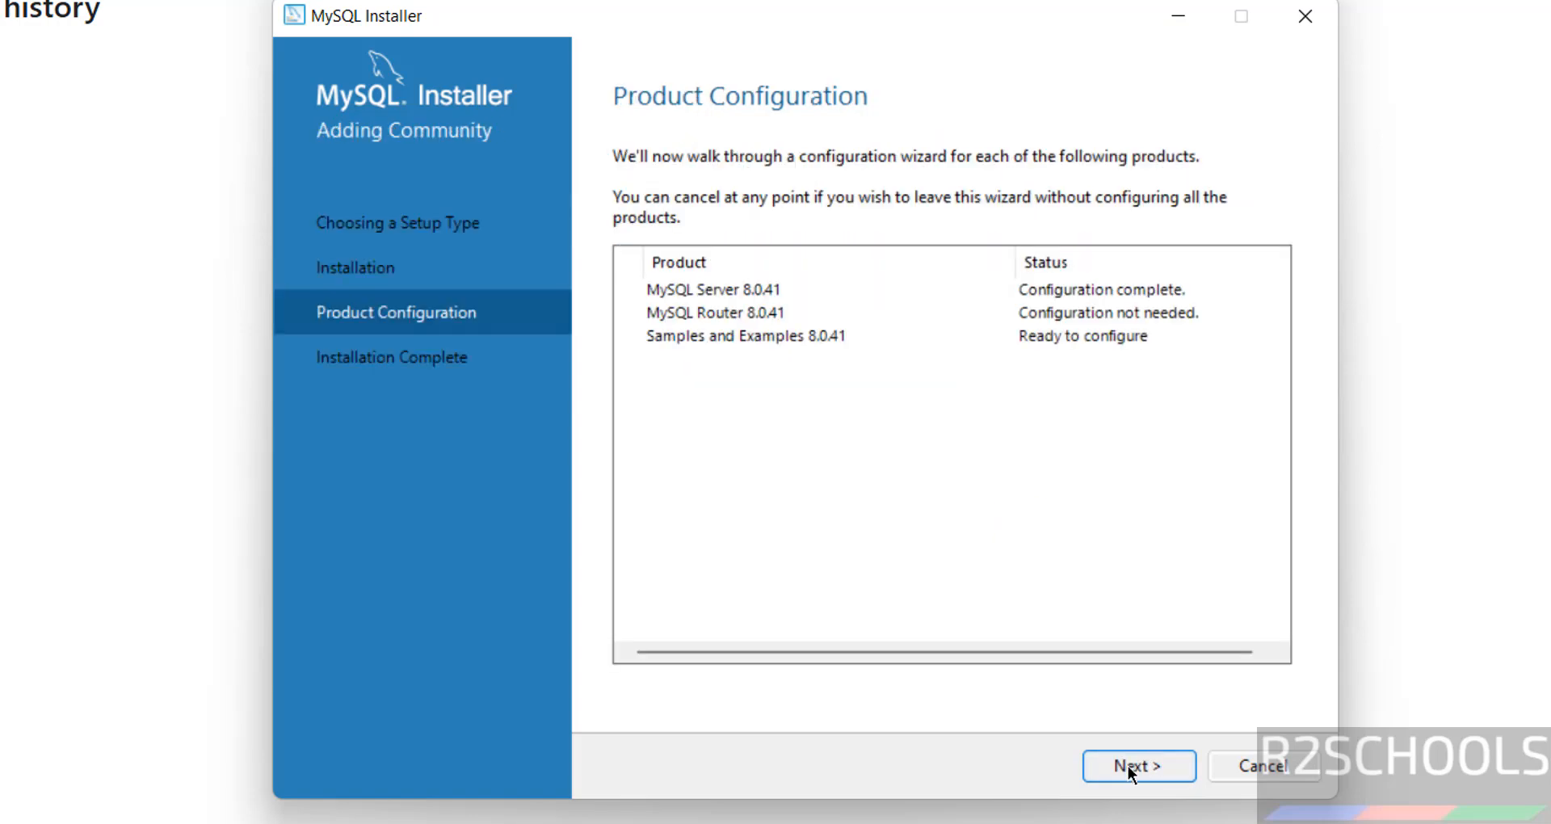
{"action": "left_click", "coordinate": [1127, 766]}
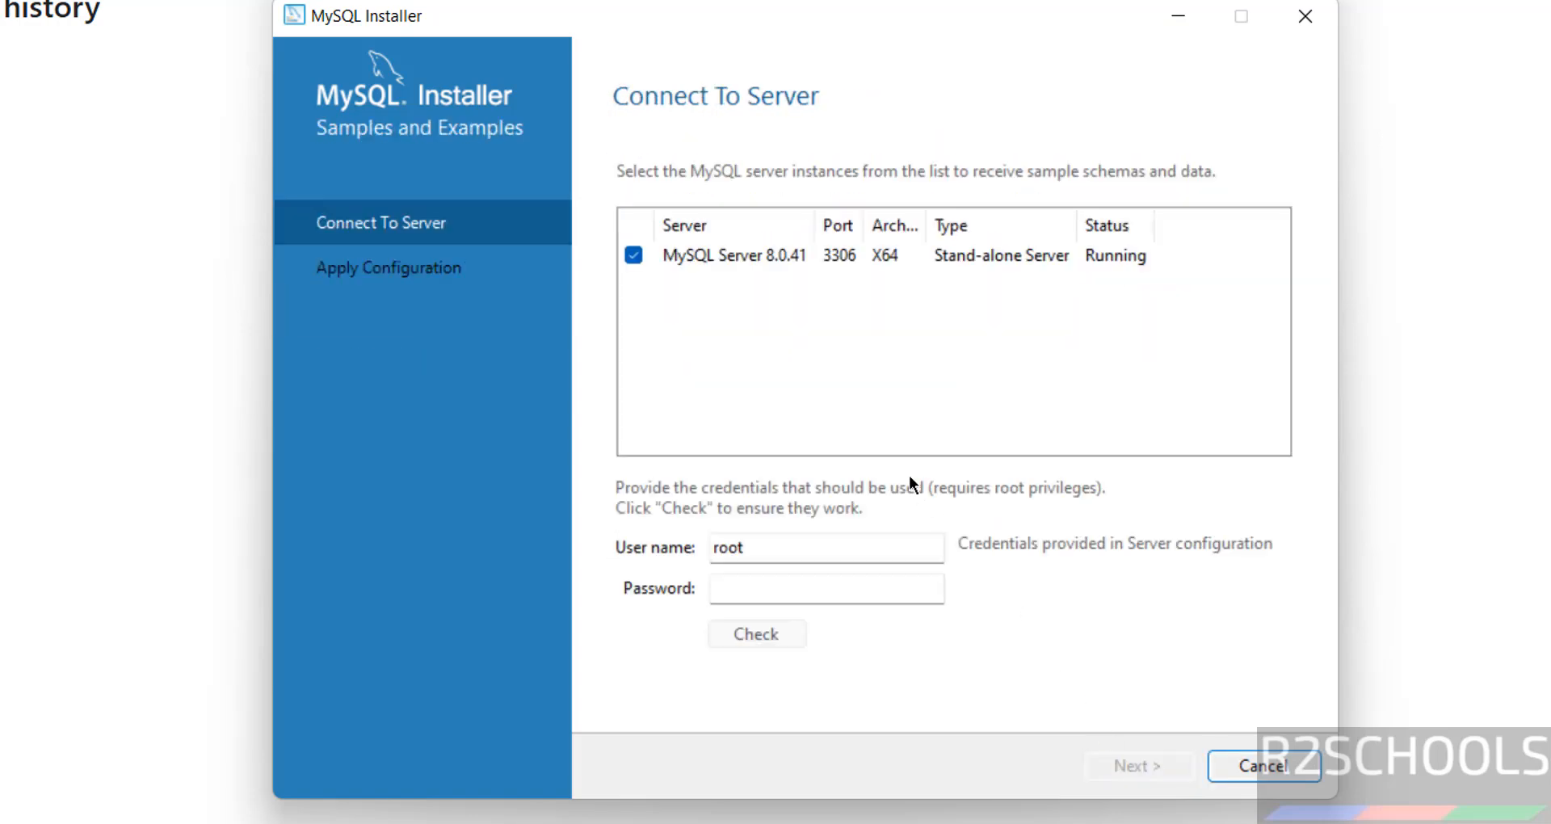
Enter the root password, pass the connection check, and execute the Samples and Examples configuration.
{"action": "left_click", "coordinate": [751, 580]}
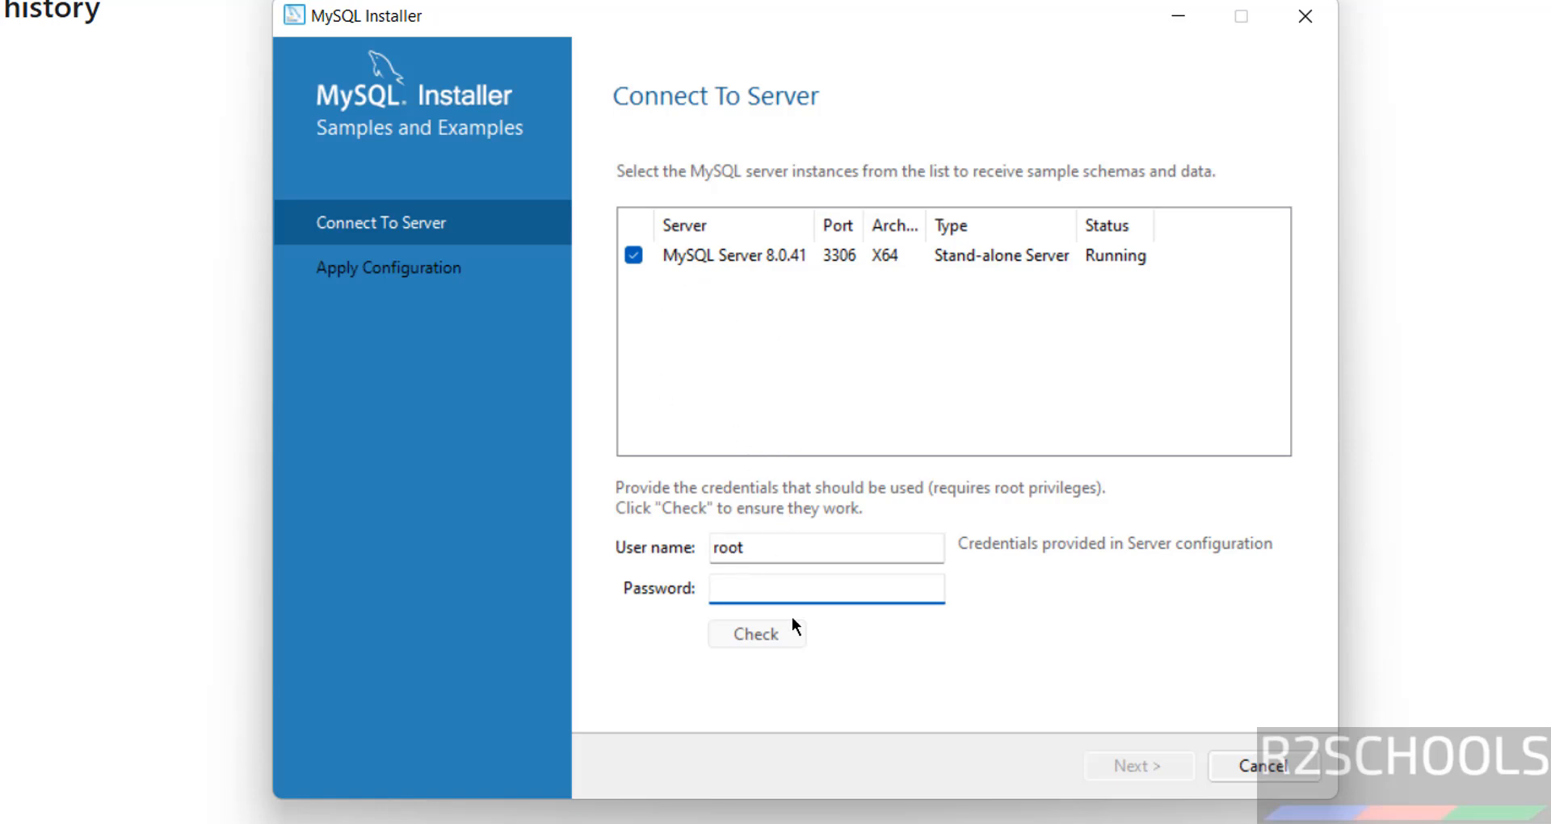
{"action": "type", "text": "admin@123"}
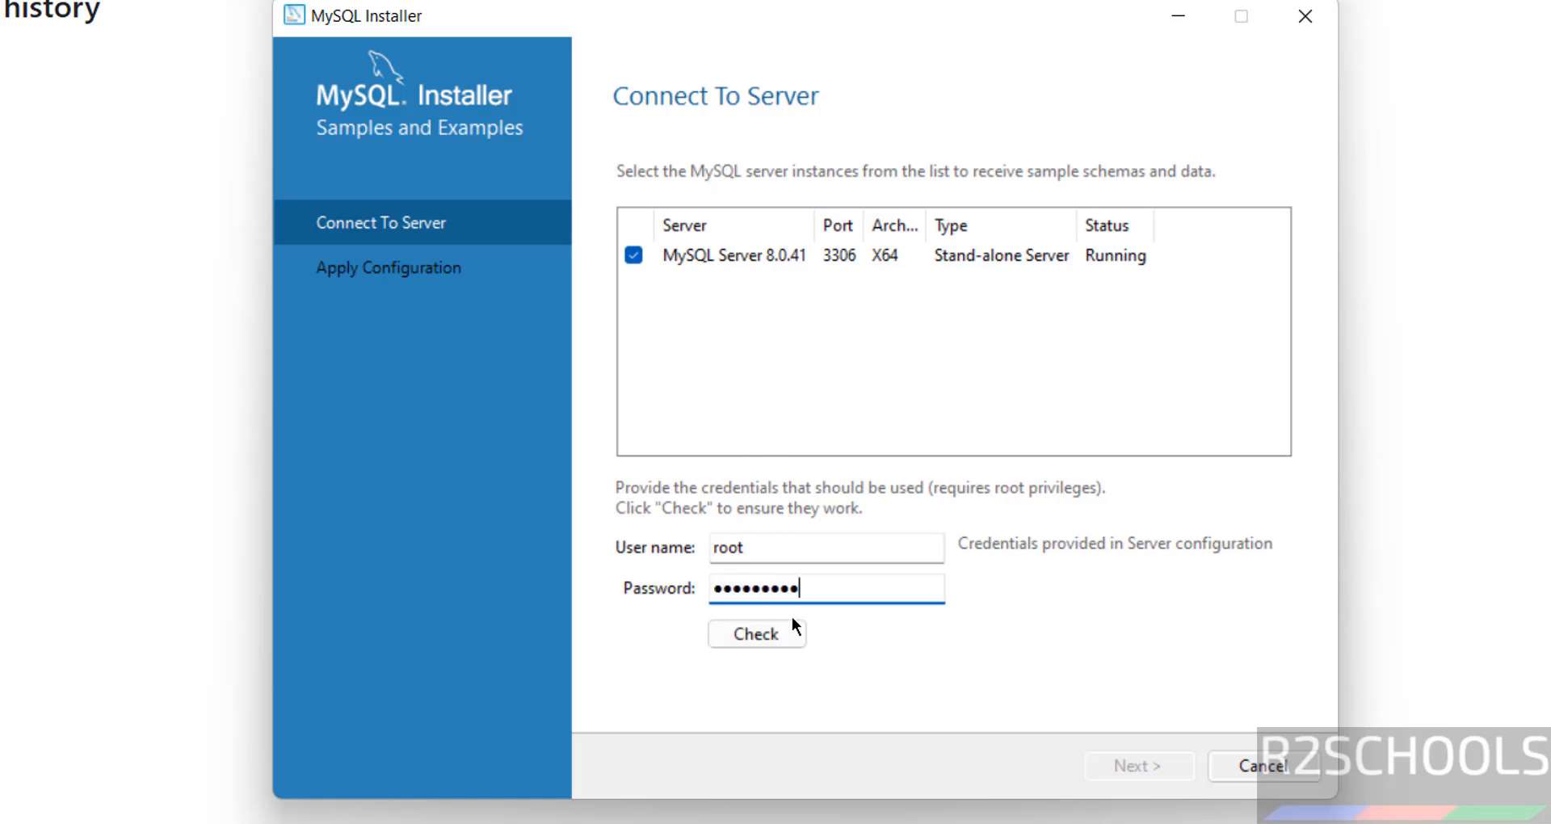
{"action": "left_click", "coordinate": [733, 644]}
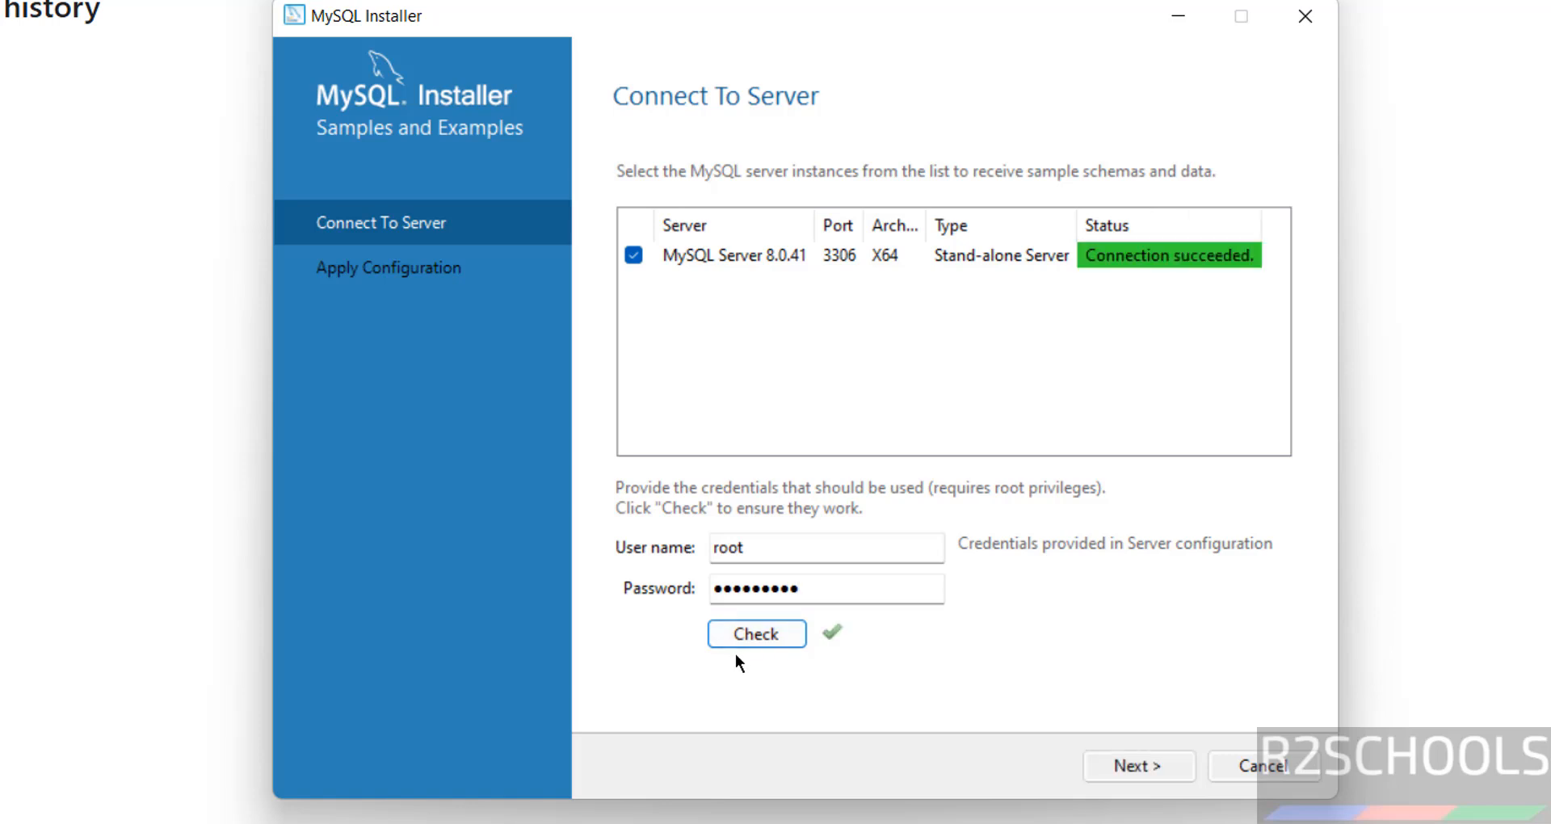
{"action": "left_click", "coordinate": [1150, 778]}
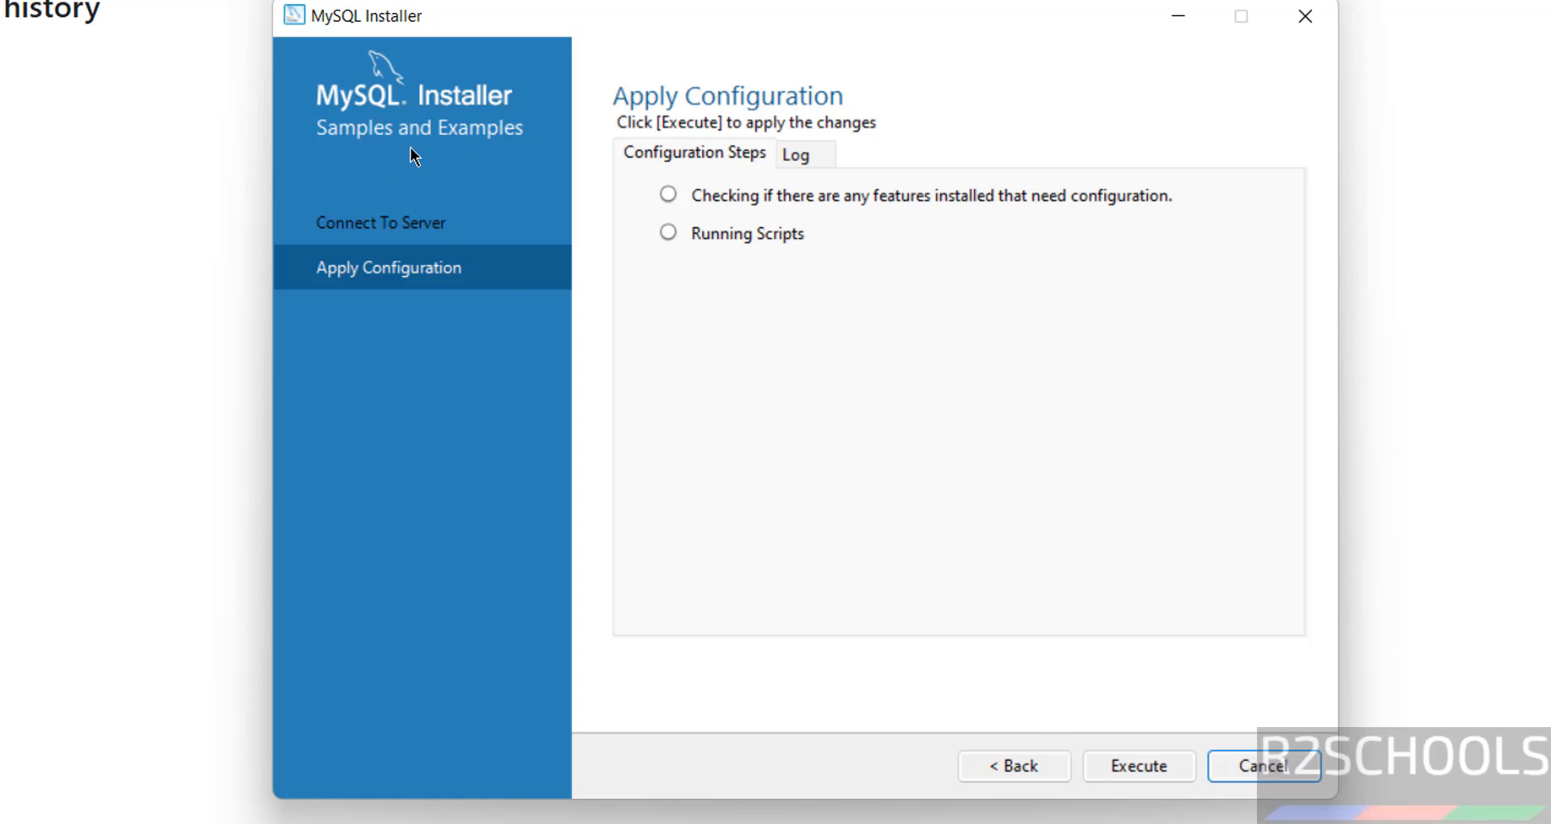
{"action": "left_click", "coordinate": [1141, 759]}
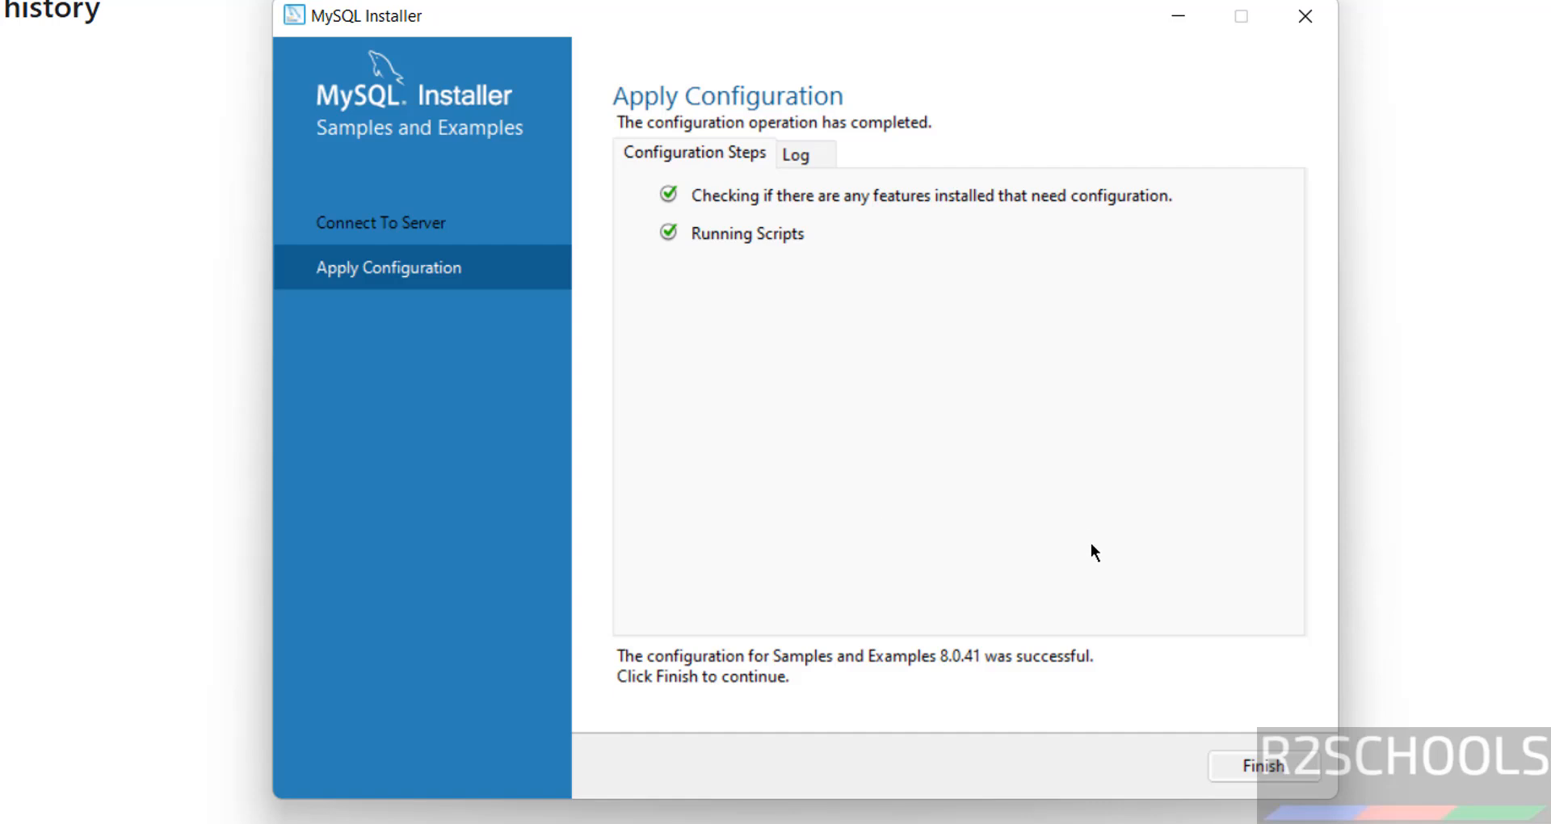
{"action": "left_click", "coordinate": [1244, 767]}
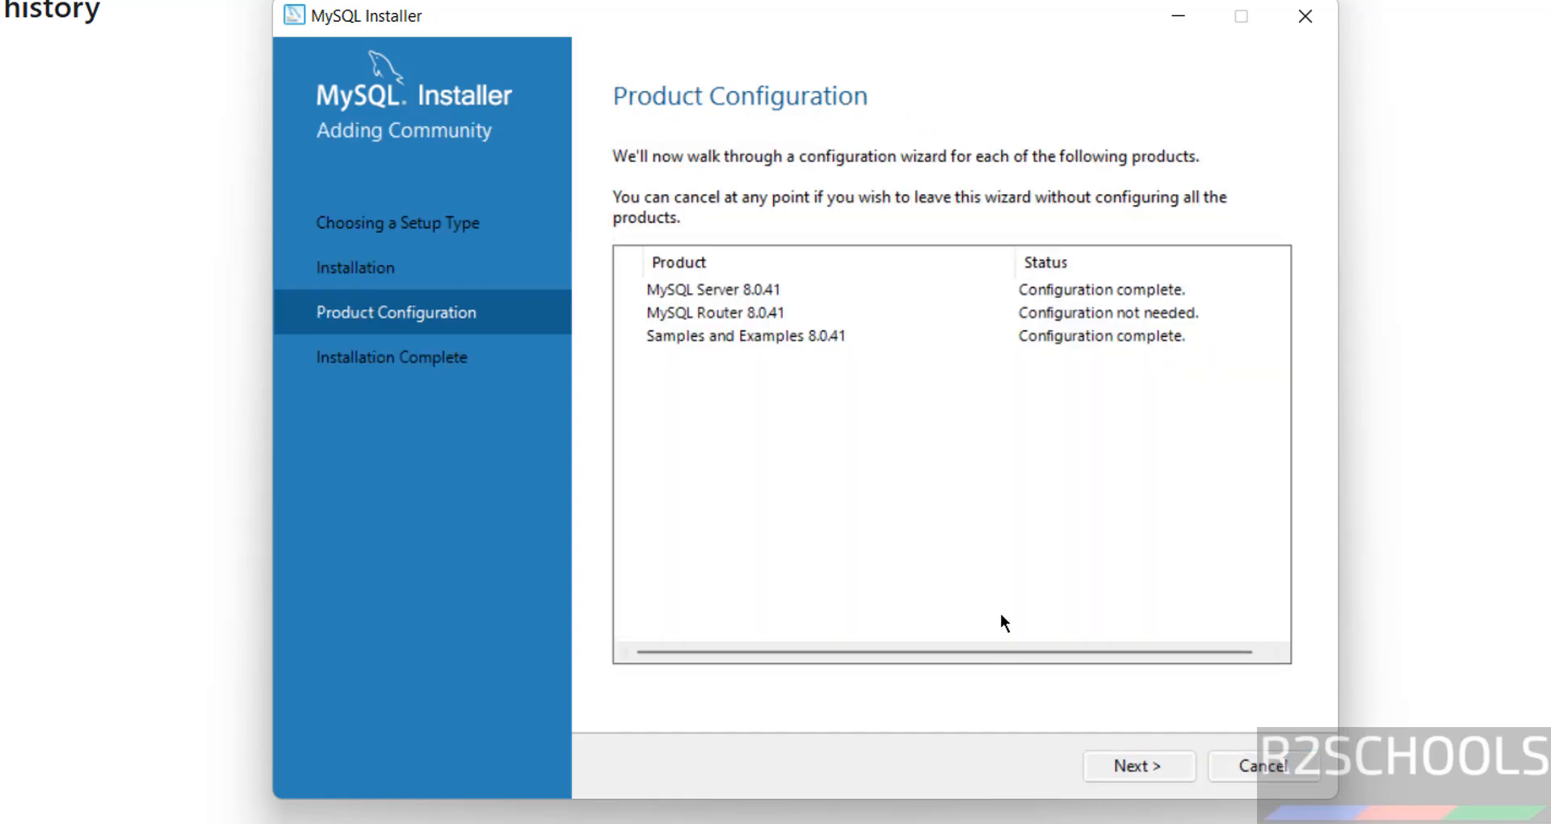
Advance to Installation Complete and turn off launching MySQL Workbench after setup.
{"action": "left_click", "coordinate": [1131, 763]}
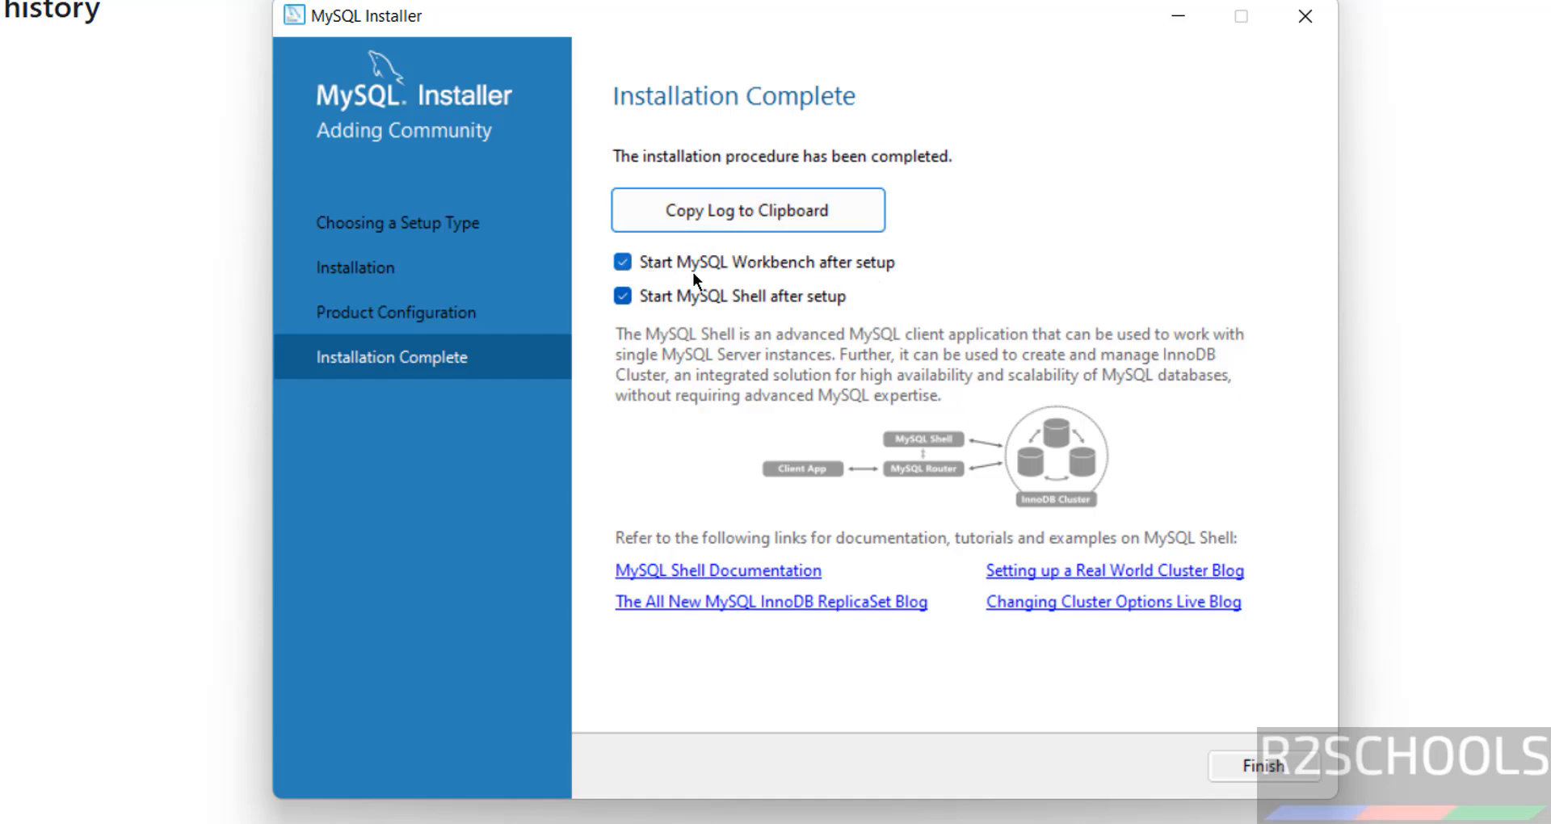
{"action": "left_click", "coordinate": [620, 264]}
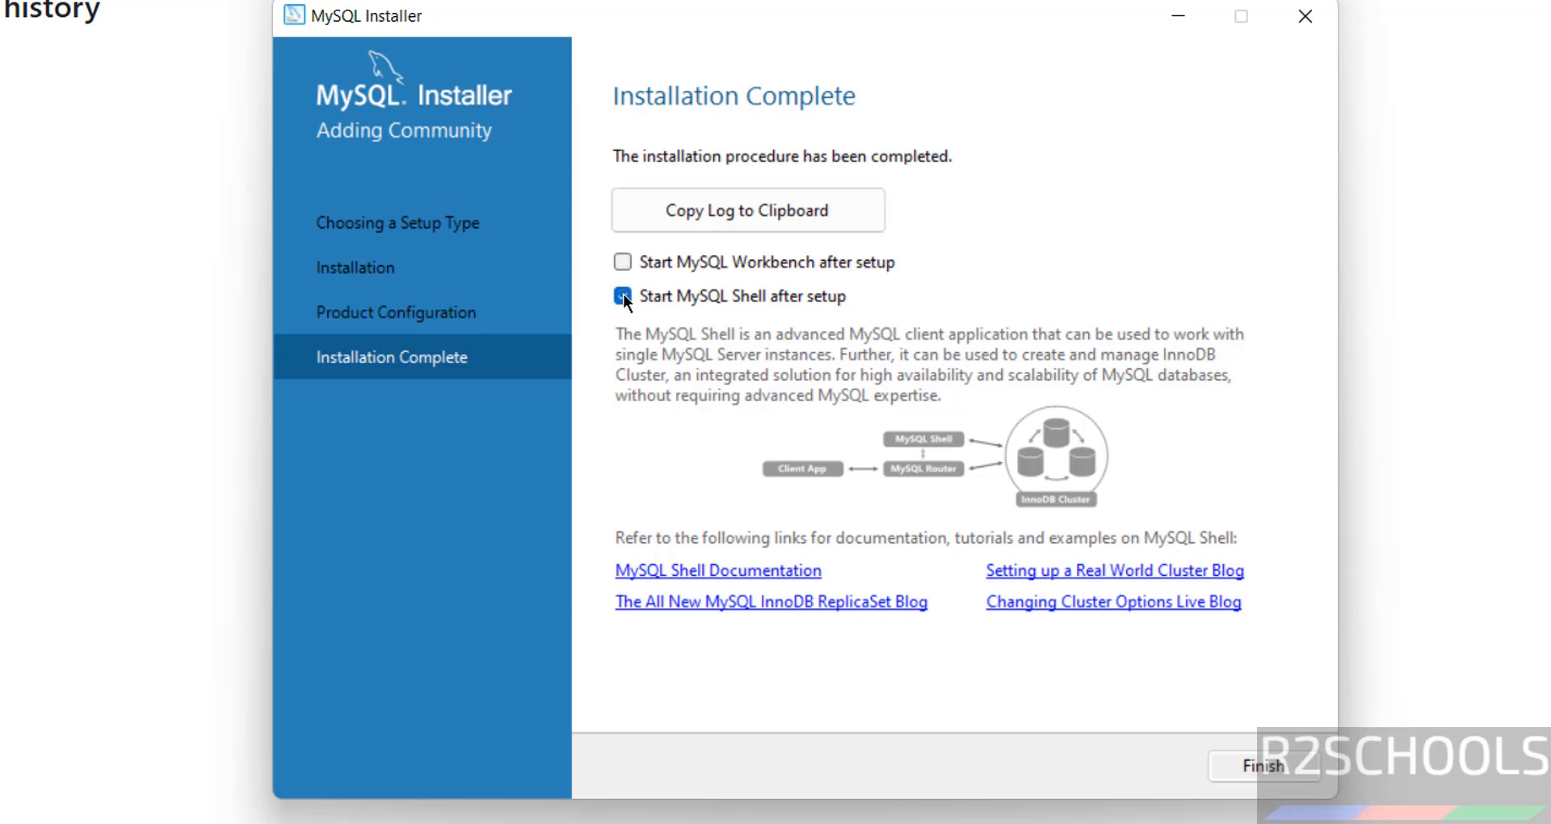
Close the installer and launch MySQL 8.0 Command Line Client from the Start menu's MySQL folder.
{"action": "left_click", "coordinate": [1279, 762]}
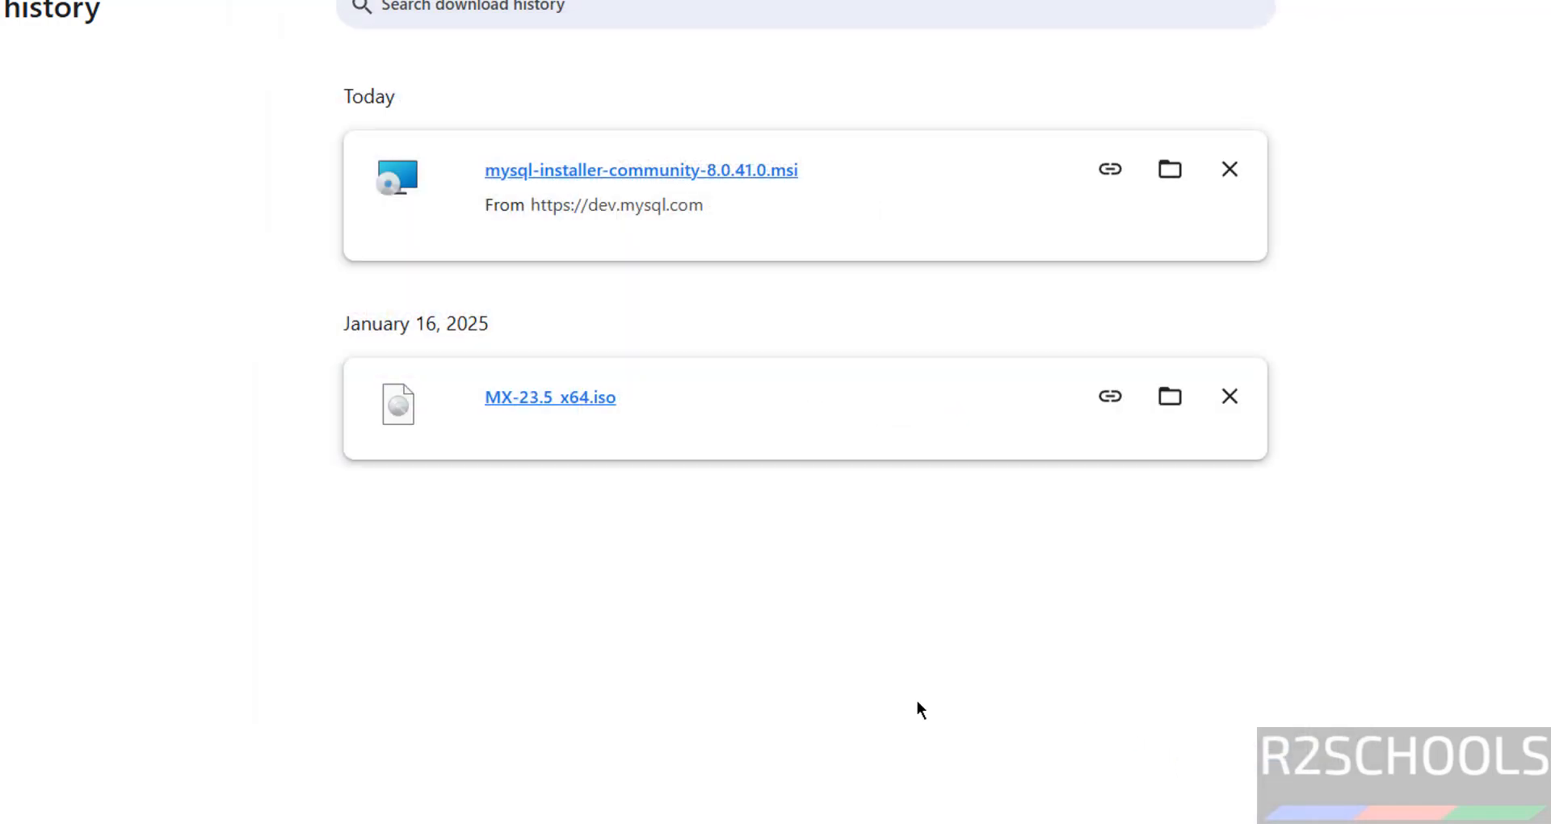
{"action": "key", "text": "super"}
{"action": "left_click", "coordinate": [1087, 122]}
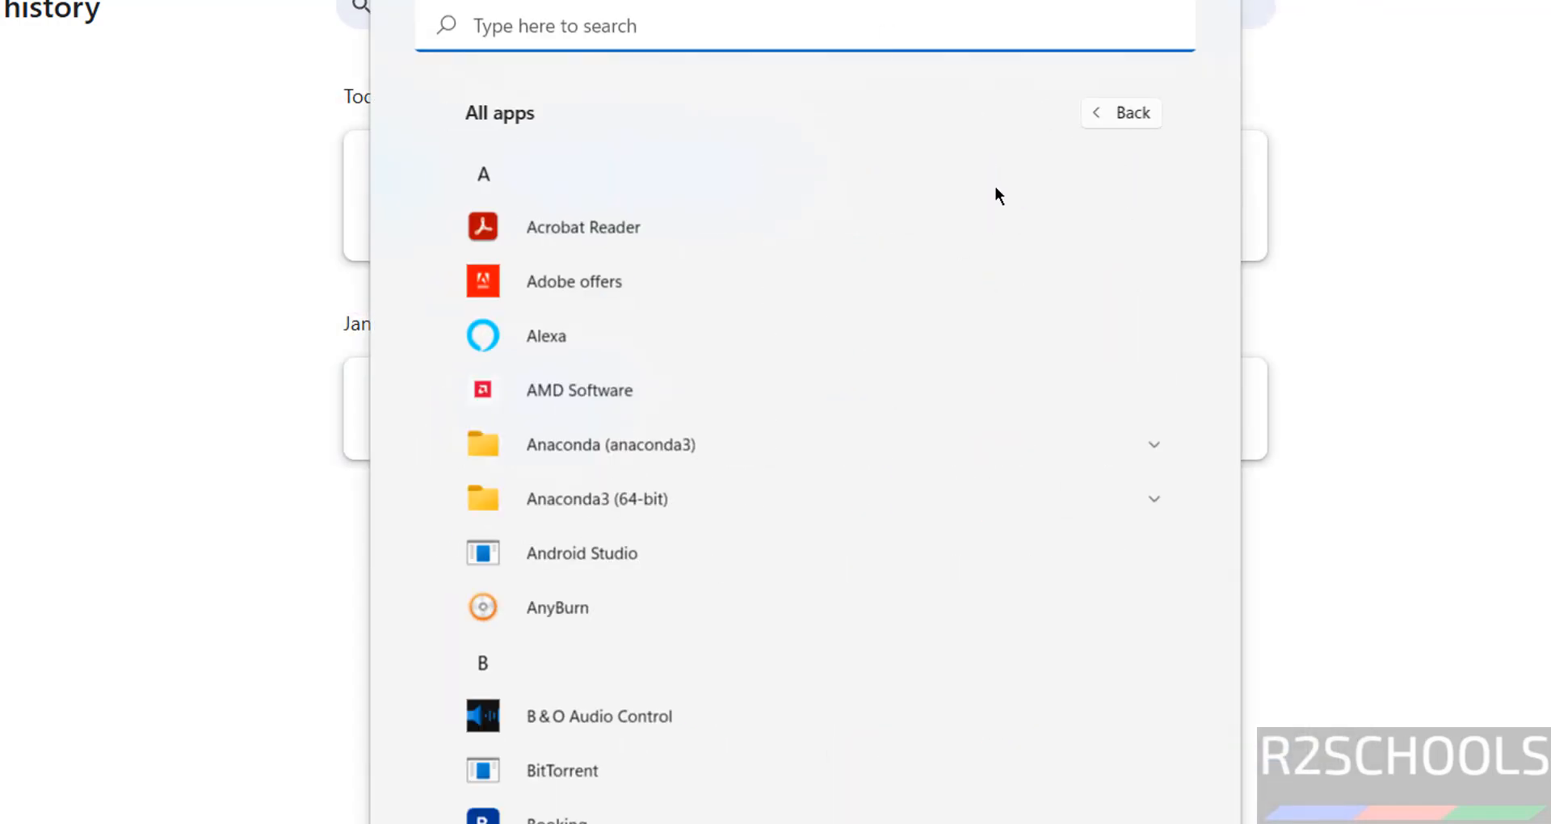
{"action": "scroll", "coordinate": [827, 355], "scroll_direction": "down", "scroll_amount": 6}
{"action": "scroll", "coordinate": [848, 328], "scroll_direction": "down", "scroll_amount": 10}
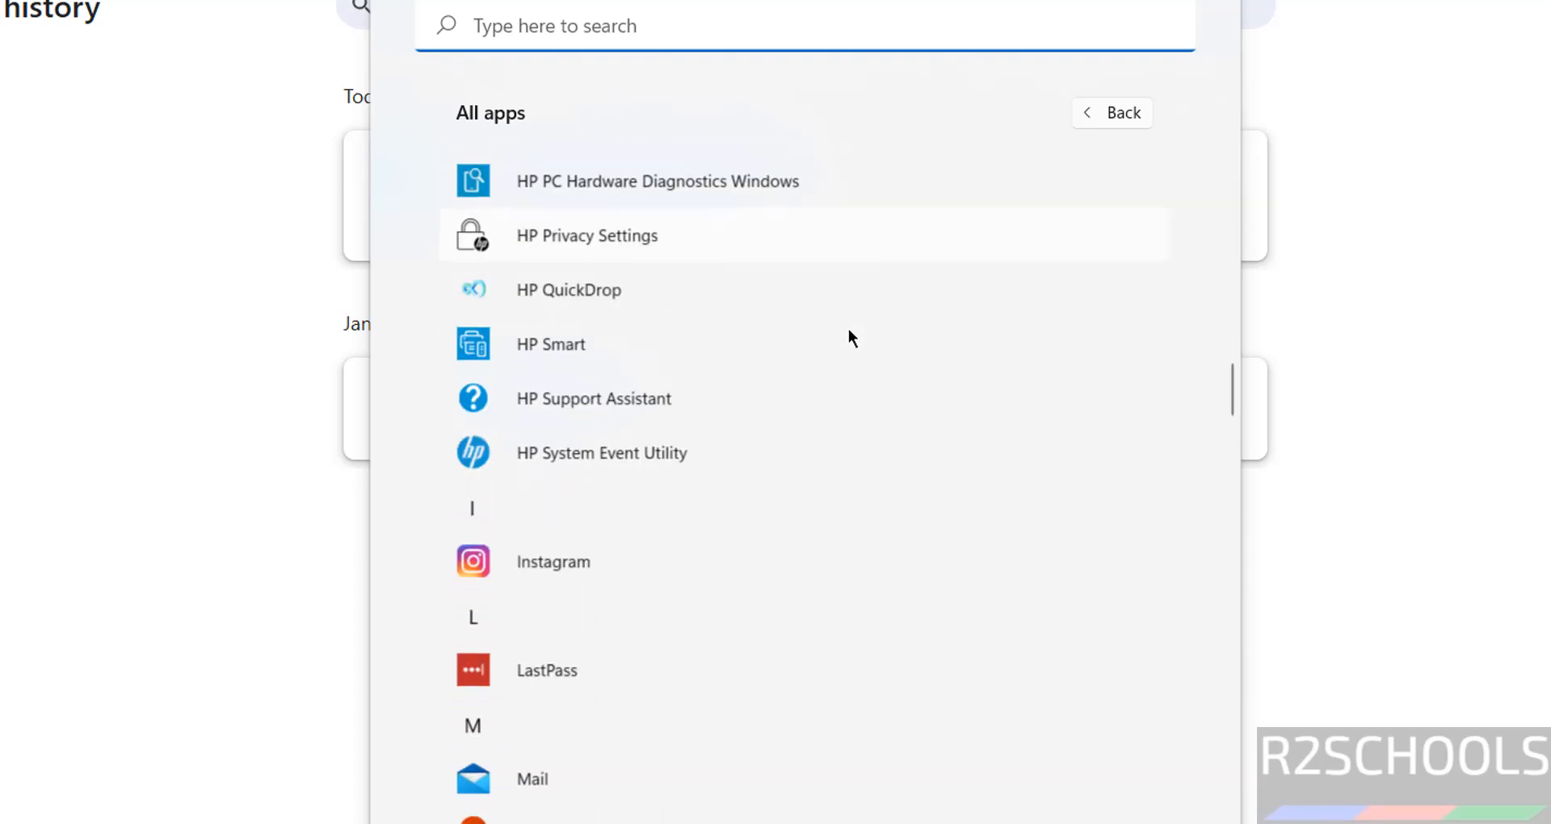
{"action": "scroll", "coordinate": [864, 375], "scroll_direction": "down", "scroll_amount": 6}
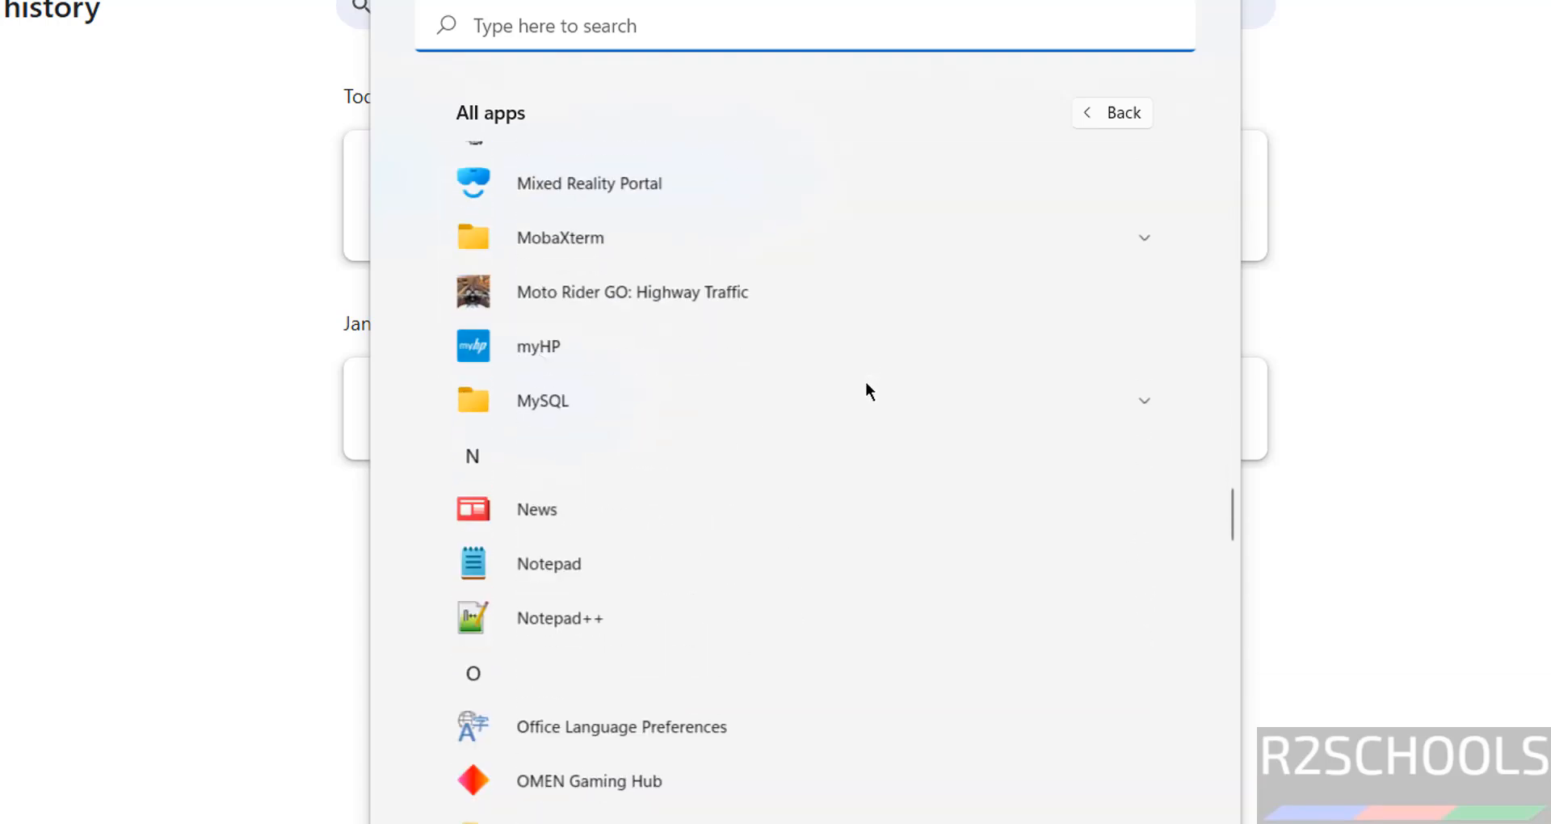
{"action": "left_click", "coordinate": [1146, 365]}
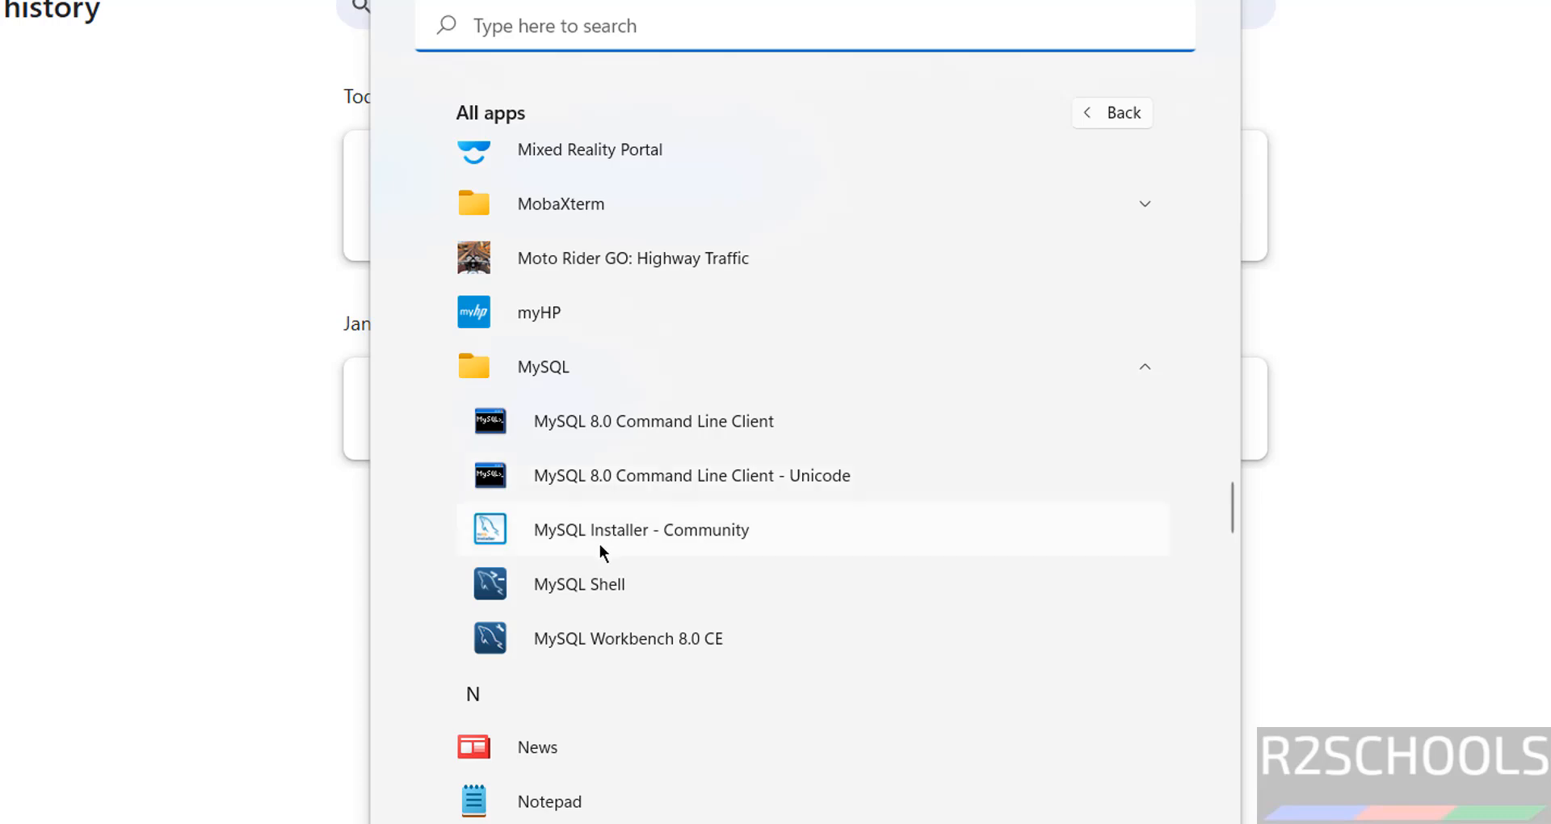
{"action": "left_click", "coordinate": [631, 428]}
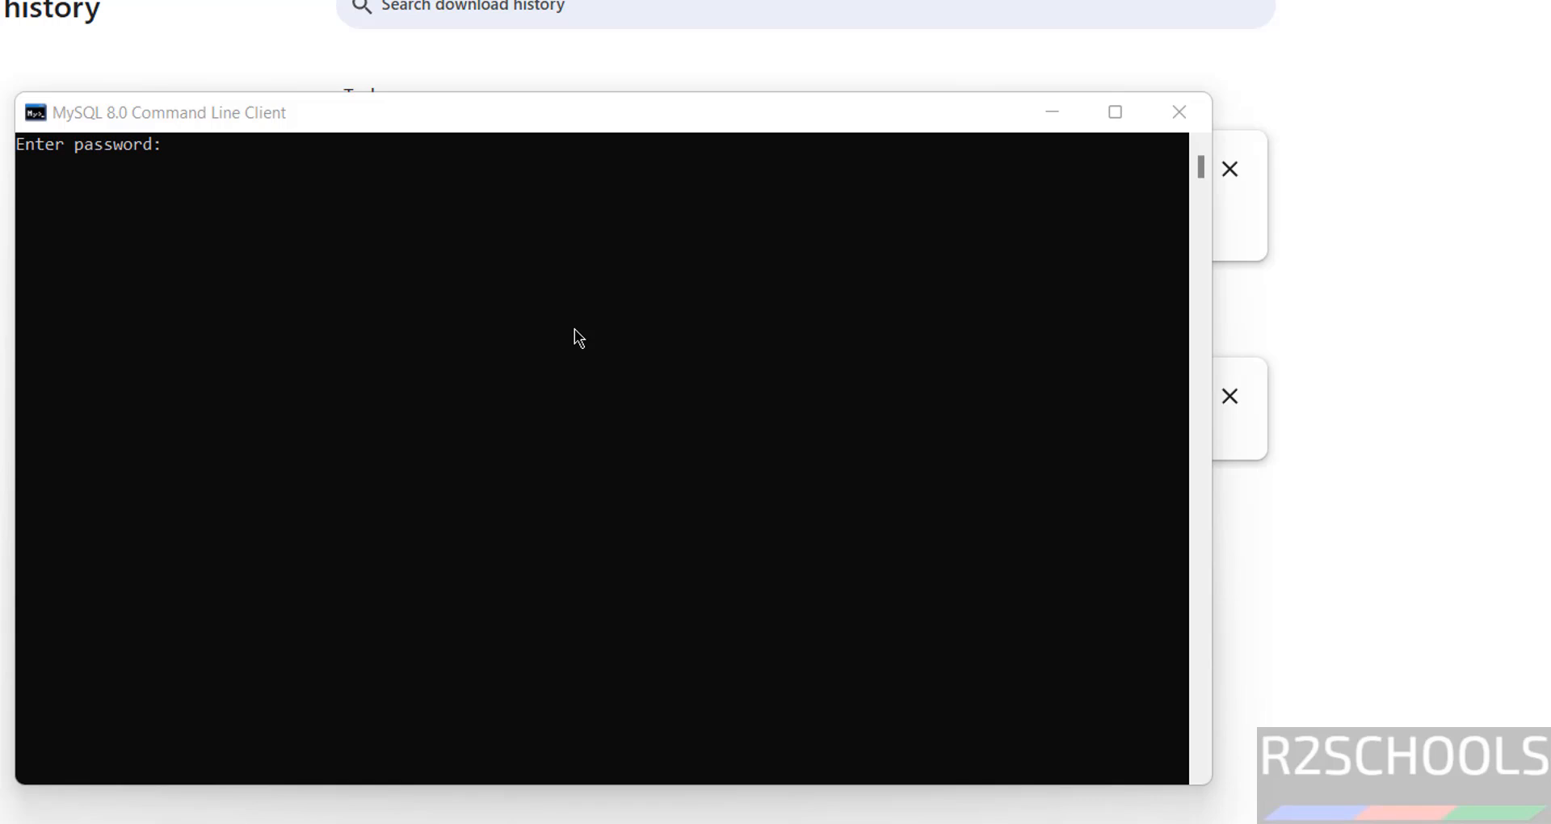
Log in to the MySQL 8.0 Command Line Client with the root password.
{"action": "left_click", "coordinate": [574, 328]}
{"action": "type", "text": "*********"}
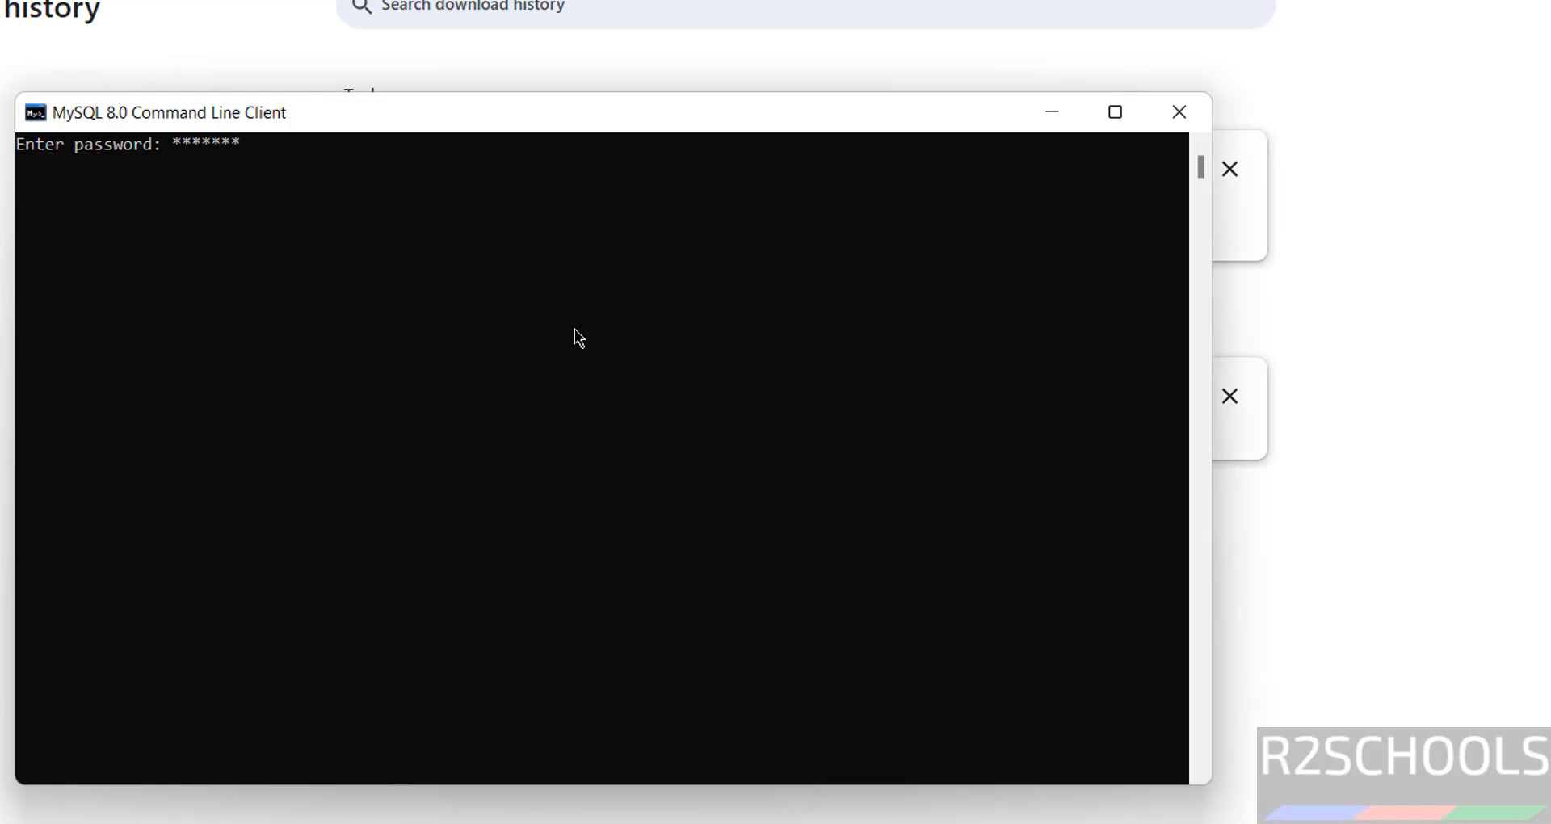
{"action": "key", "text": "Return"}
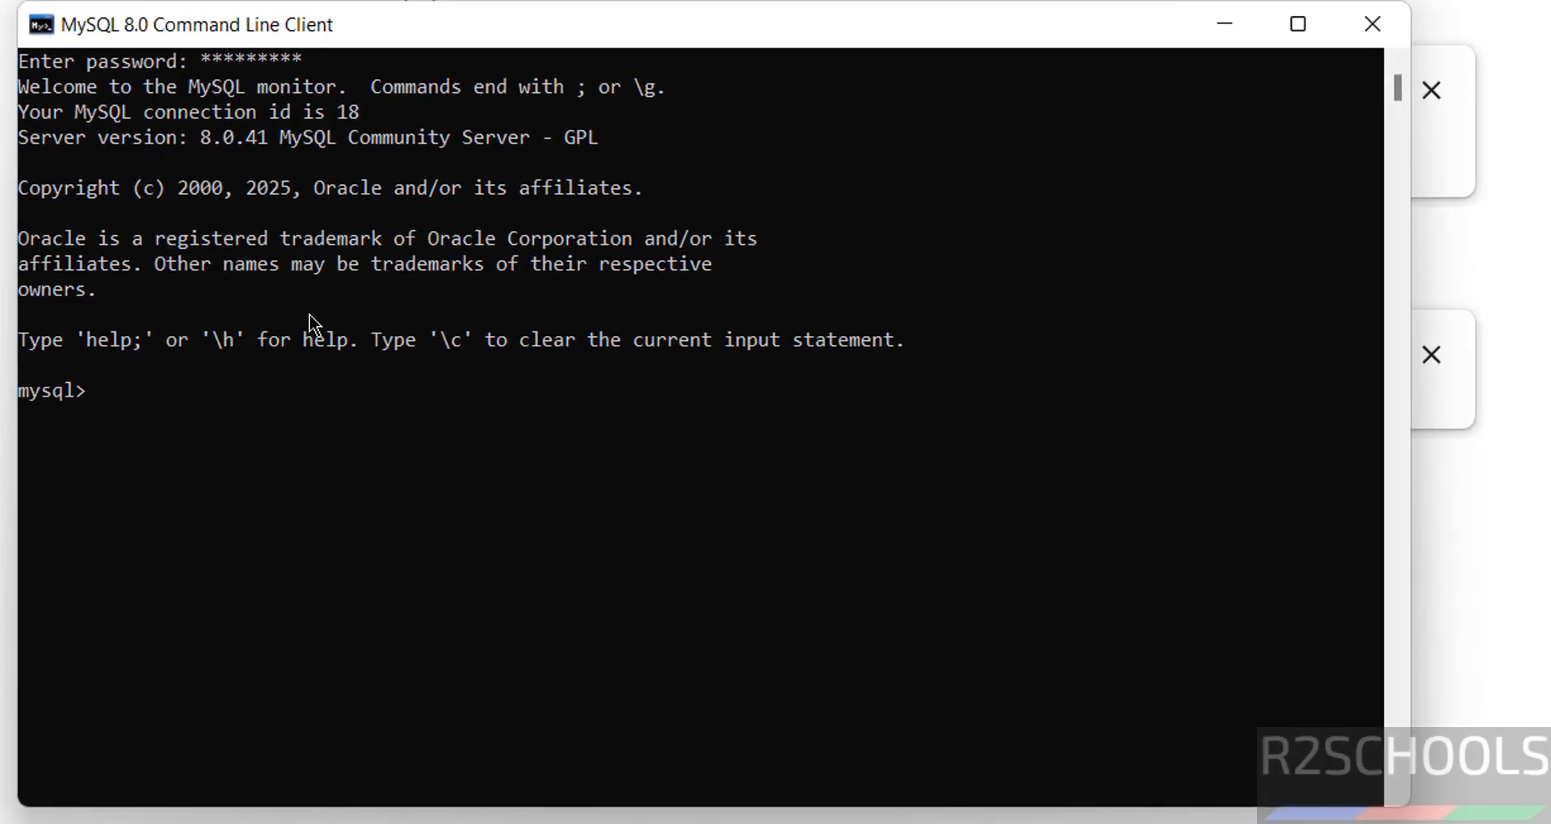
Run select version(); to confirm the server reports 8.0.41.
{"action": "type", "text": "select version"}
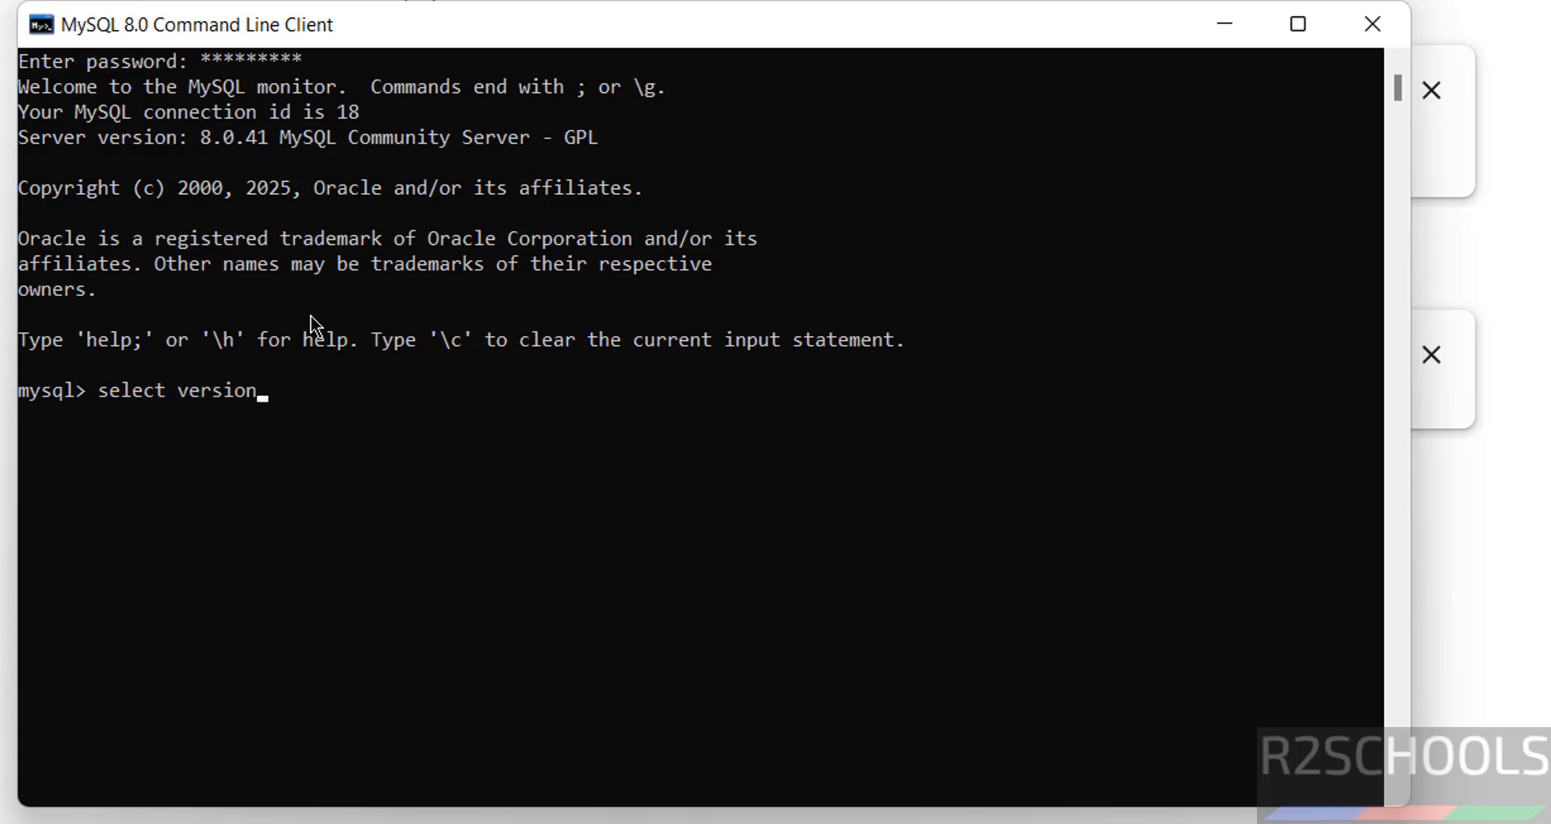
{"action": "type", "text": "();"}
{"action": "key", "text": "Return"}
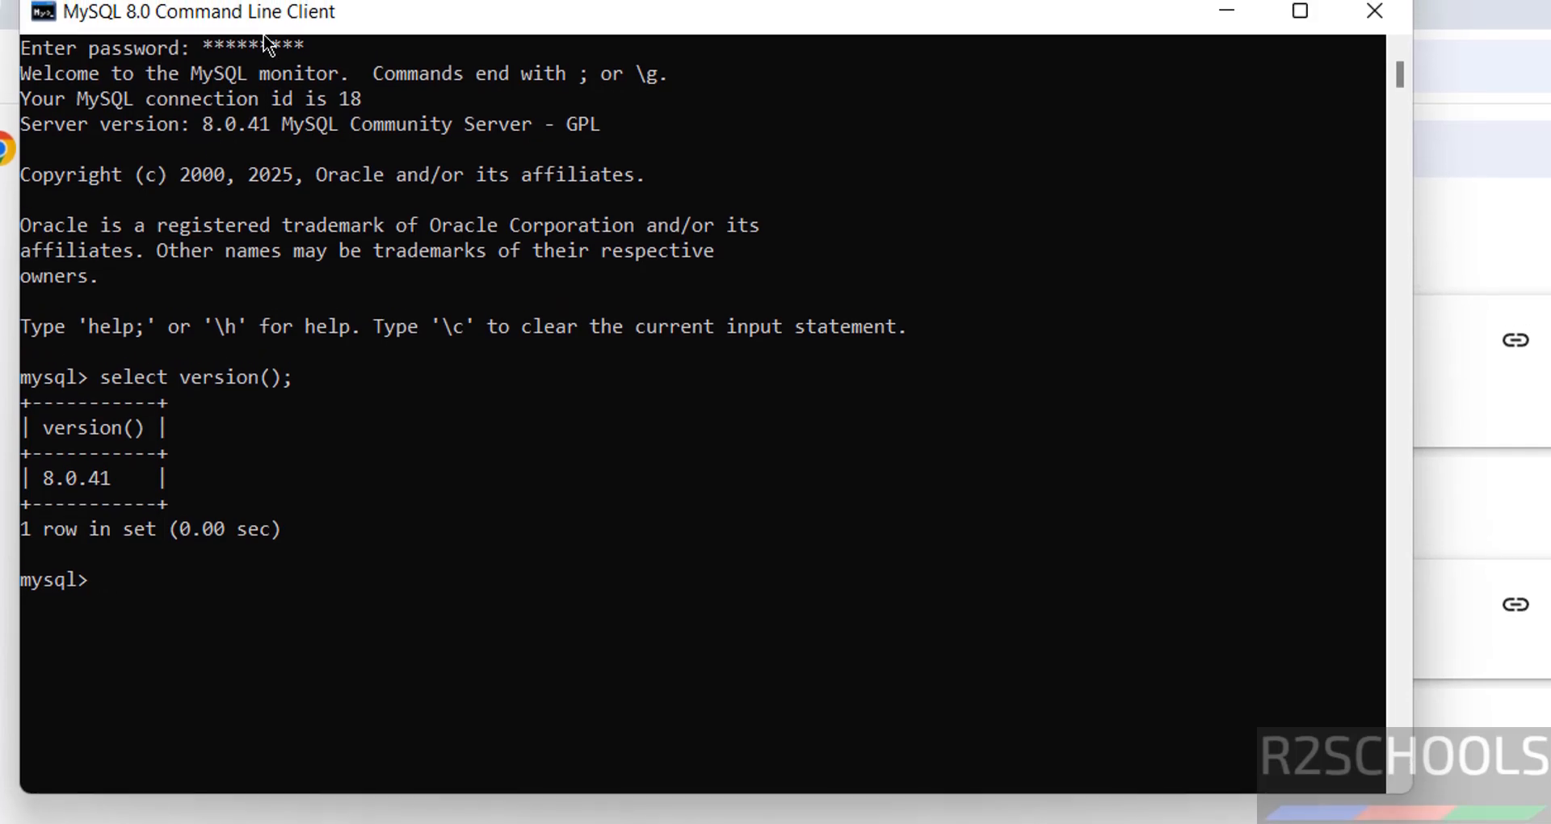
{"action": "key", "text": "super"}
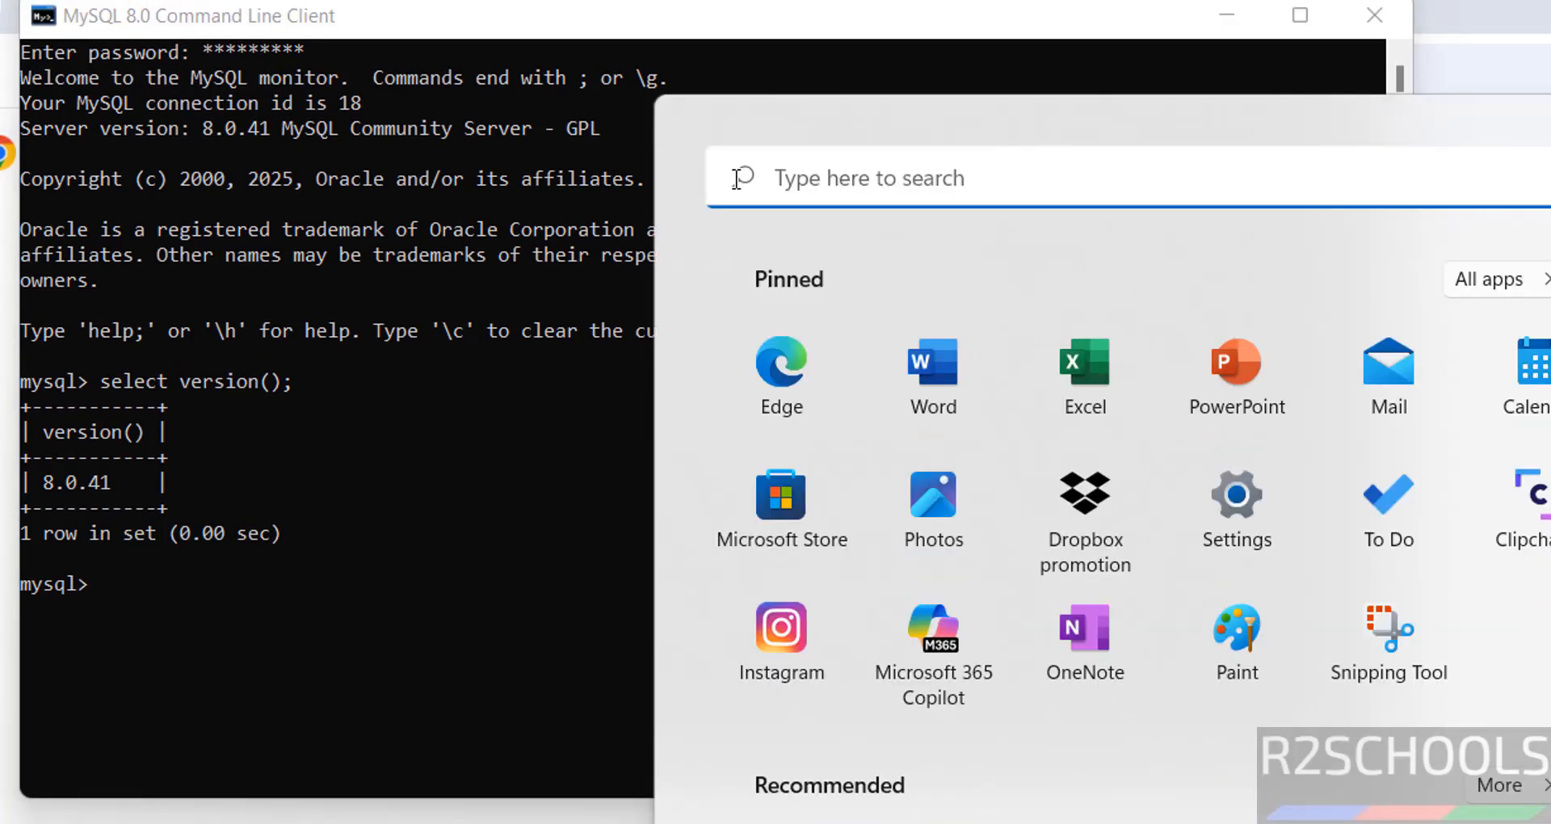
Launch MySQL Workbench 8.0 CE from the MySQL group in the Start menu.
{"action": "left_click", "coordinate": [1517, 278]}
{"action": "scroll", "coordinate": [969, 525], "scroll_direction": "down", "scroll_amount": 20}
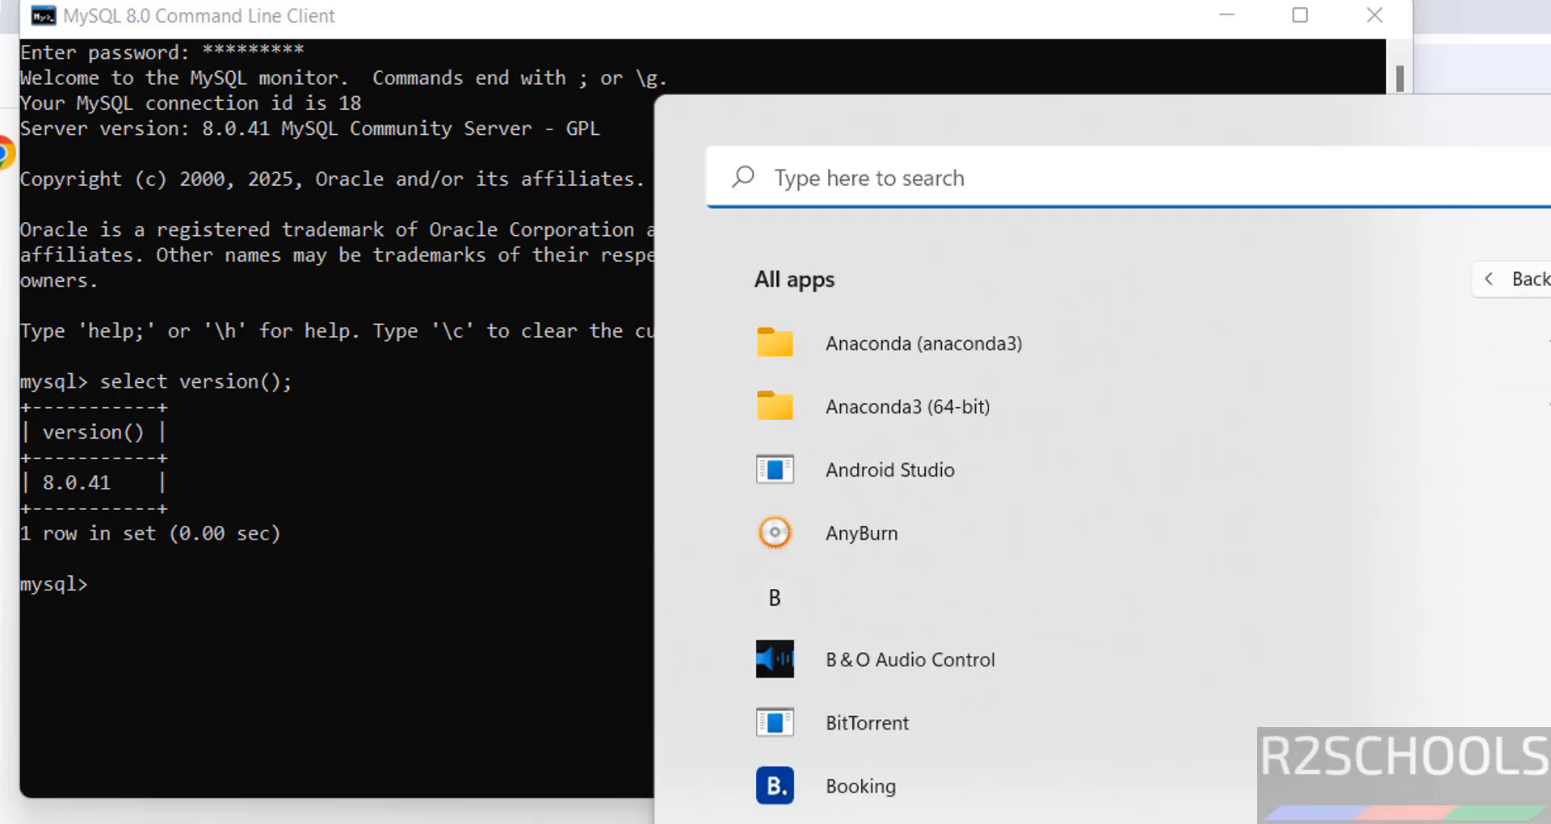
{"action": "scroll", "coordinate": [969, 525], "scroll_direction": "up", "scroll_amount": 5}
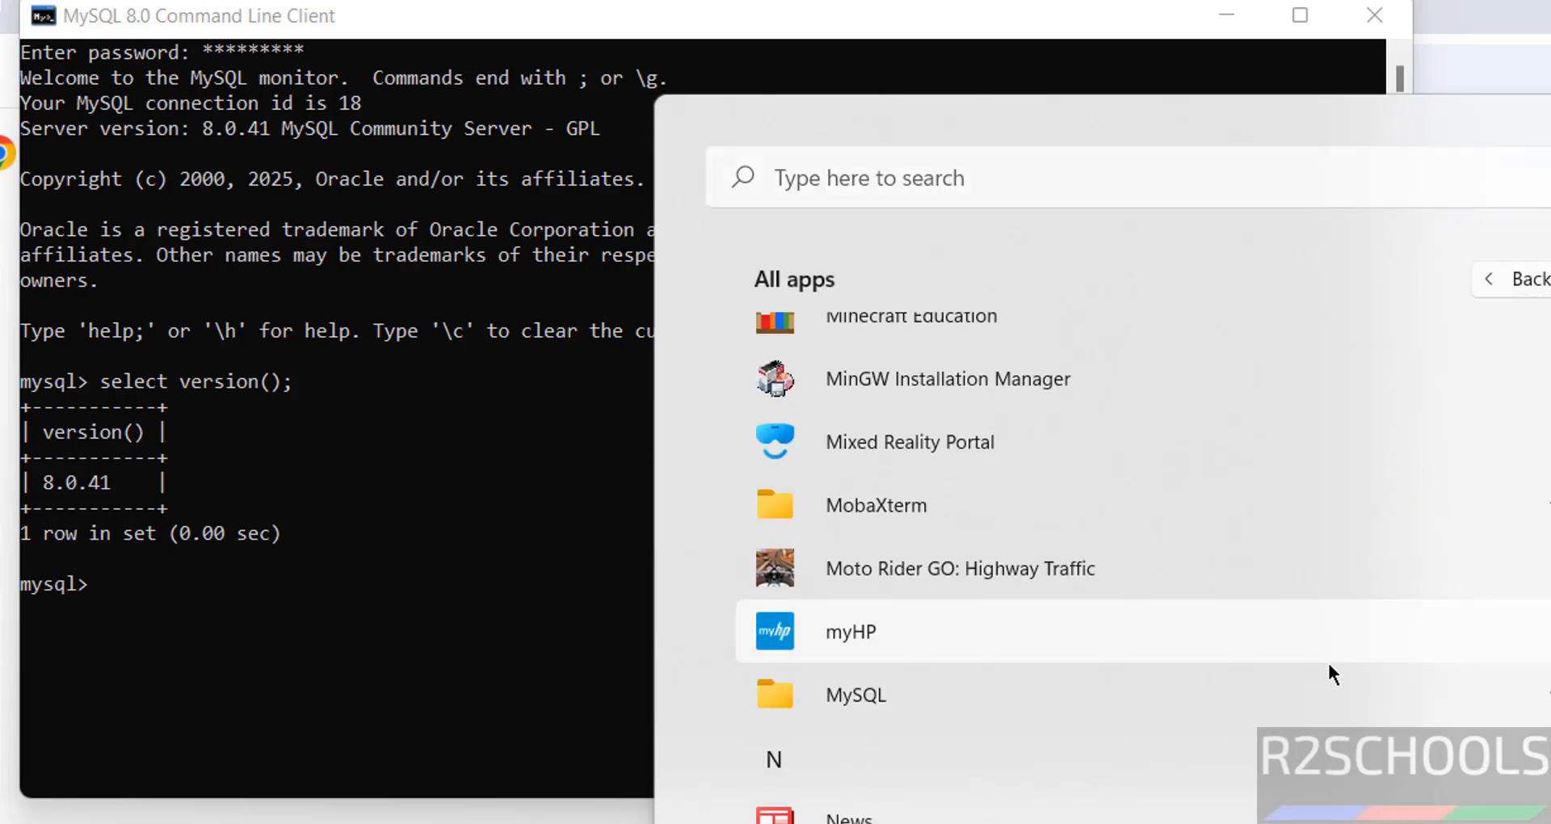
{"action": "left_click", "coordinate": [1063, 700]}
{"action": "left_click", "coordinate": [744, 802]}
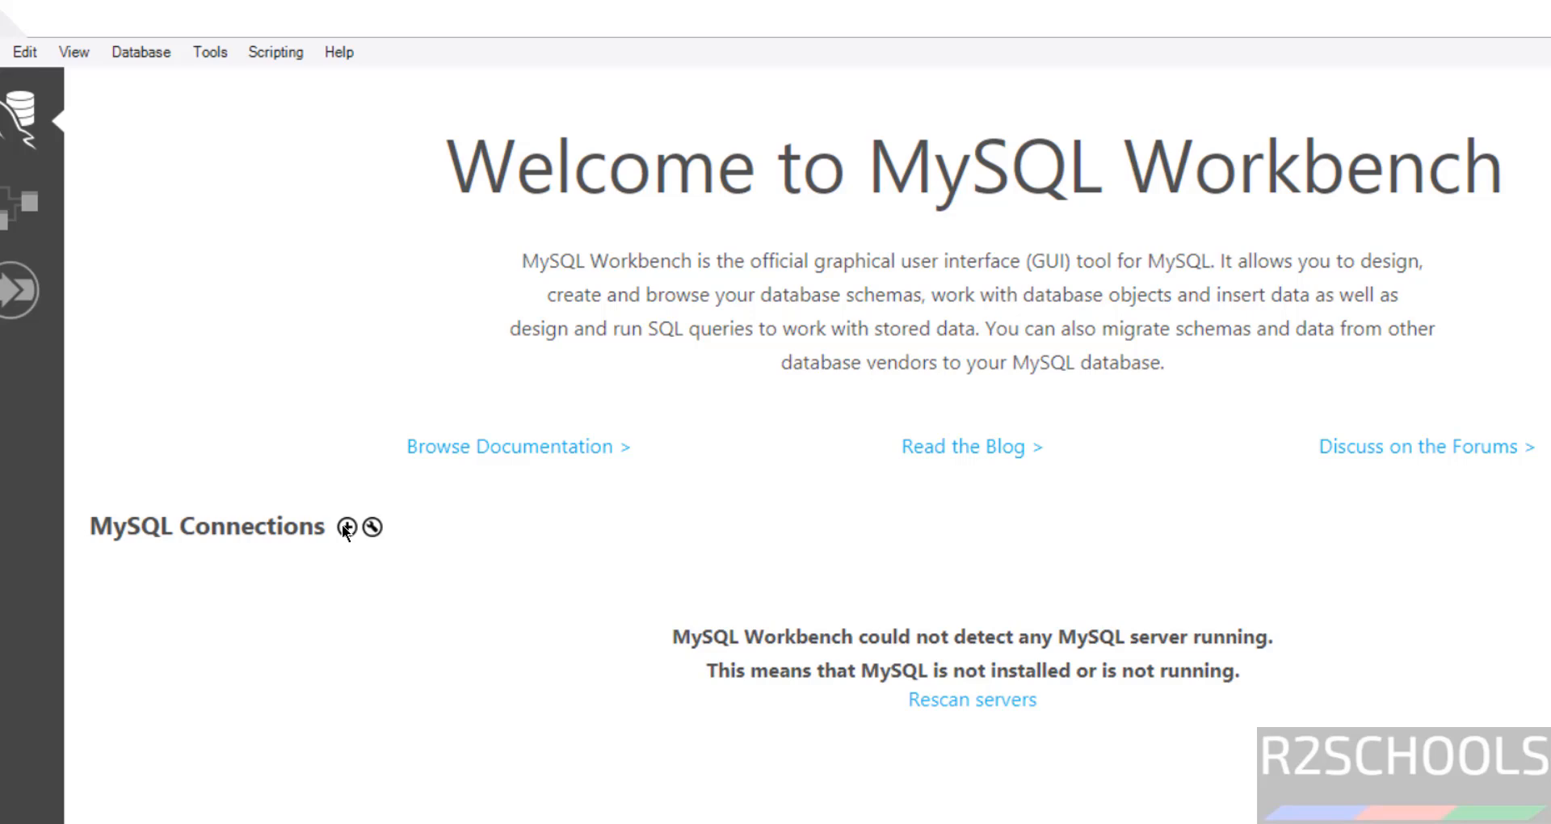
Add connection 'localconnection' for root at 127.0.0.1:3306, store its password, and test it successfully.
{"action": "left_click", "coordinate": [345, 526]}
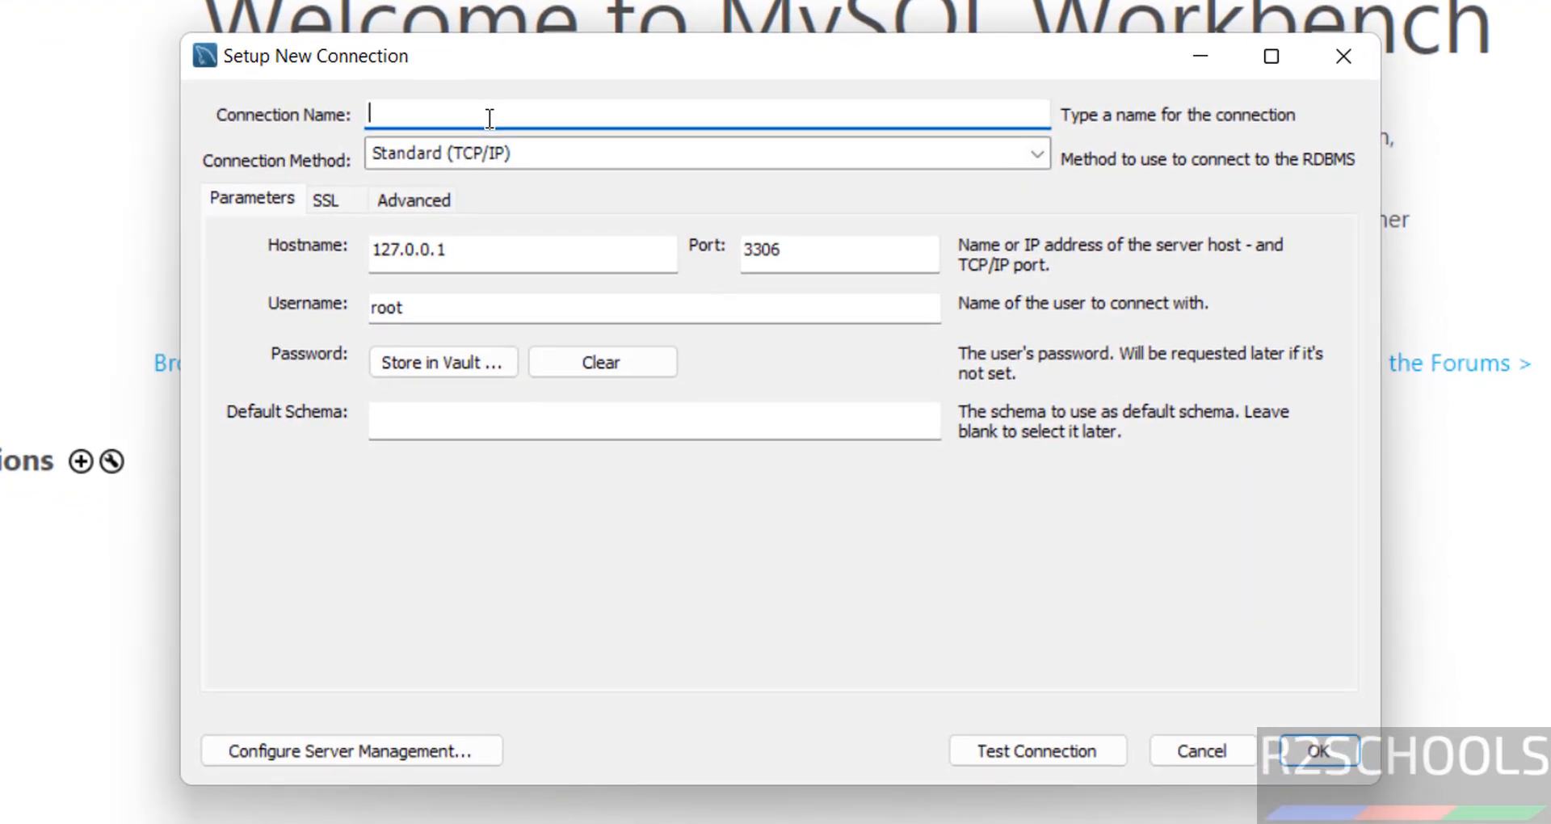
{"action": "type", "text": "localconnection"}
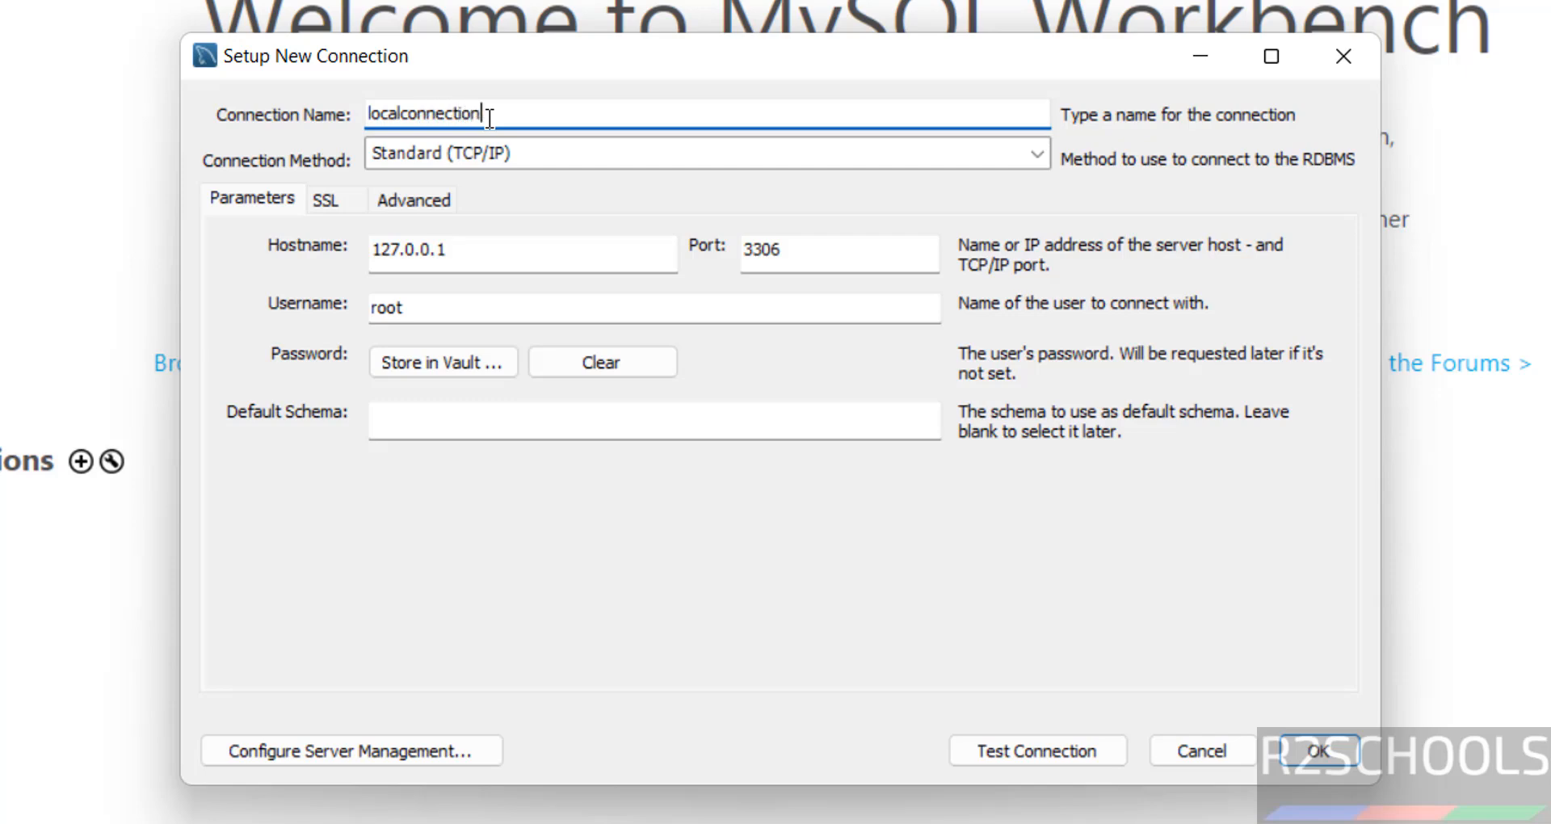
{"action": "double_click", "coordinate": [502, 252]}
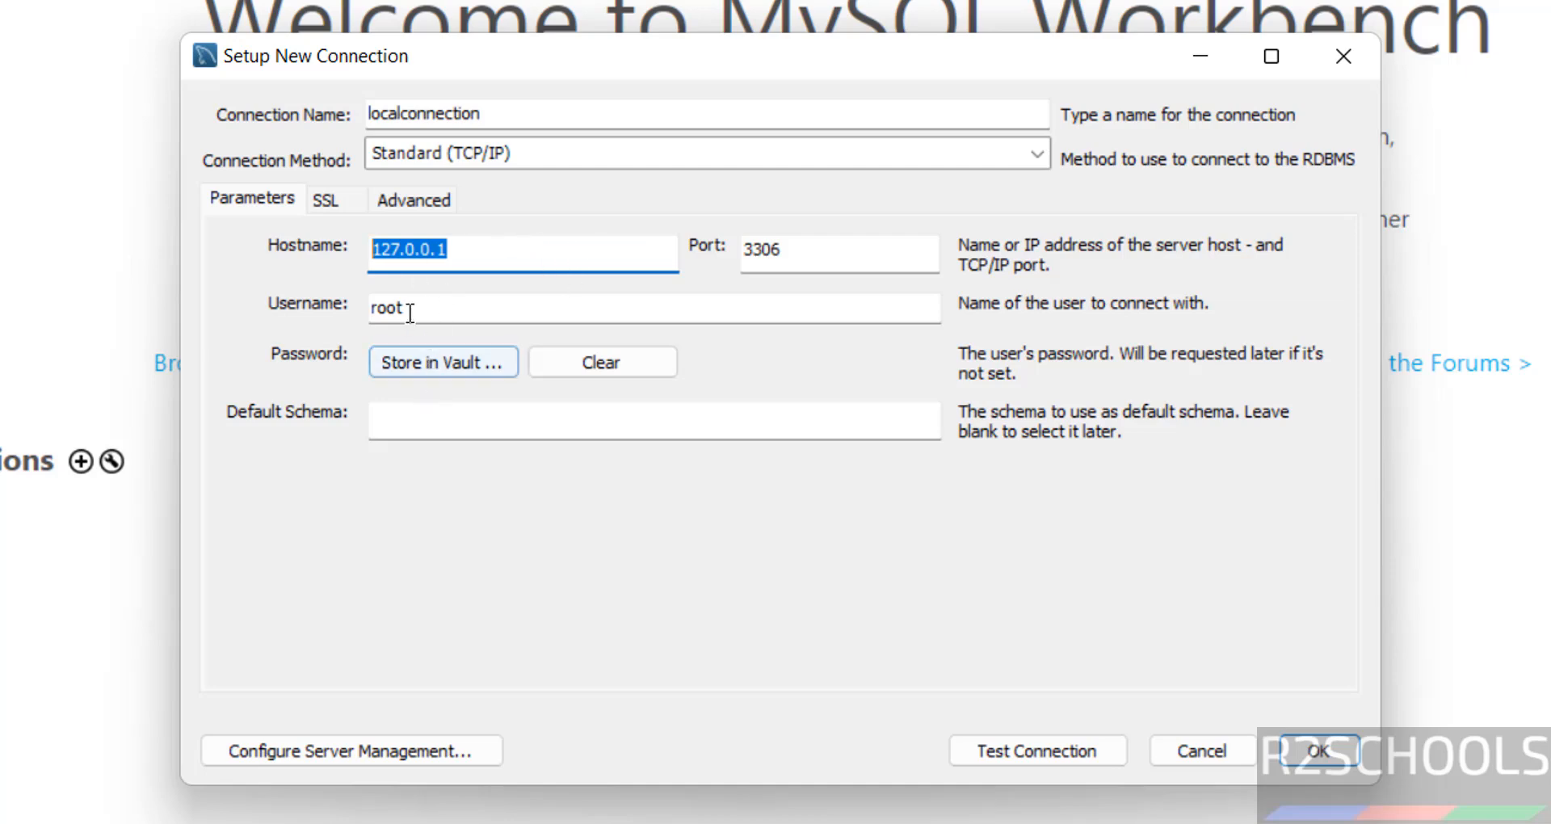
{"action": "double_click", "coordinate": [471, 311]}
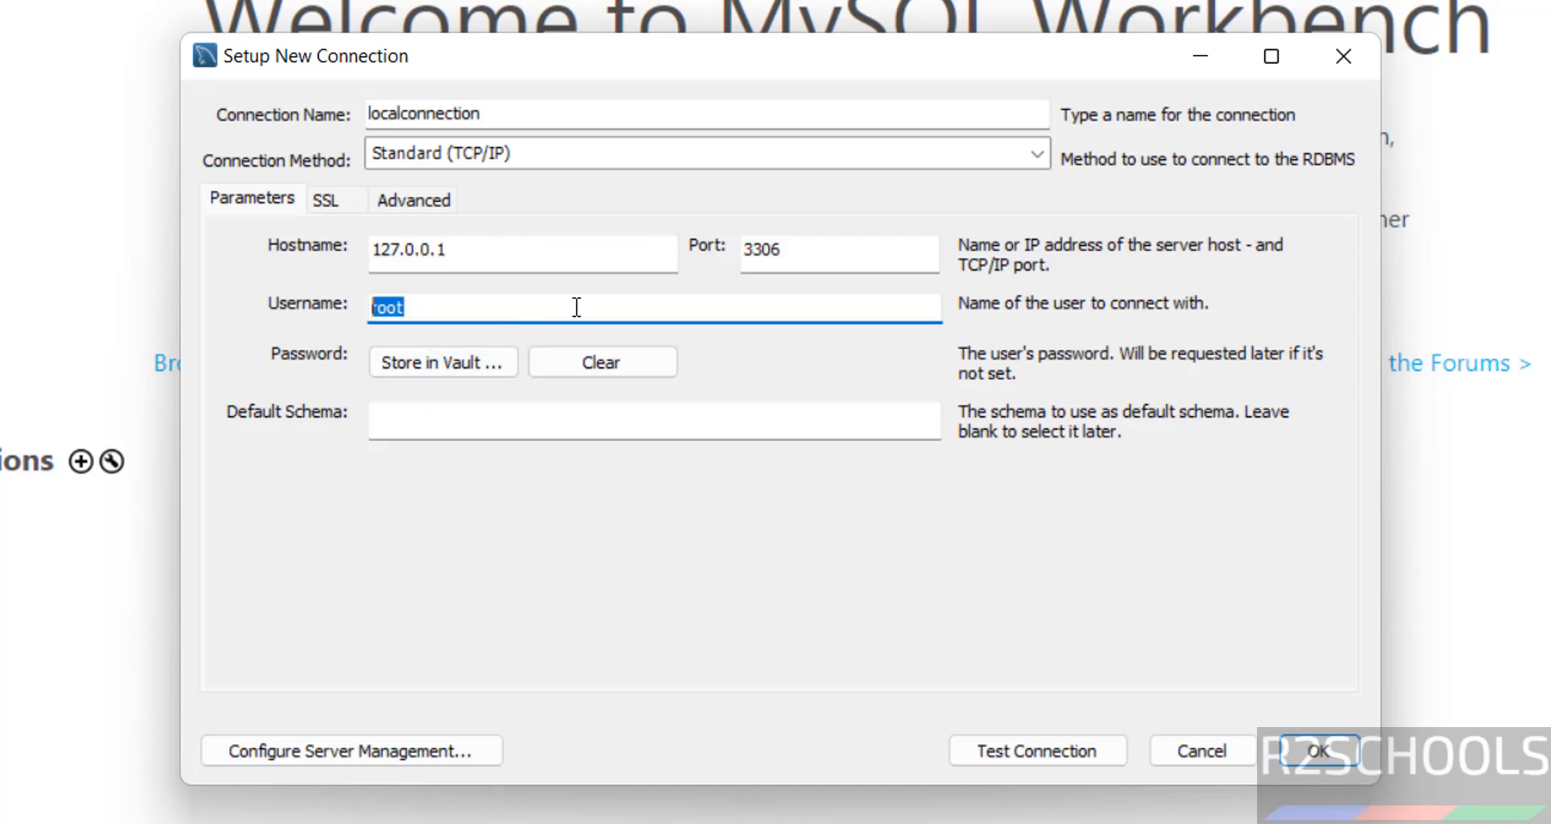
{"action": "double_click", "coordinate": [850, 255]}
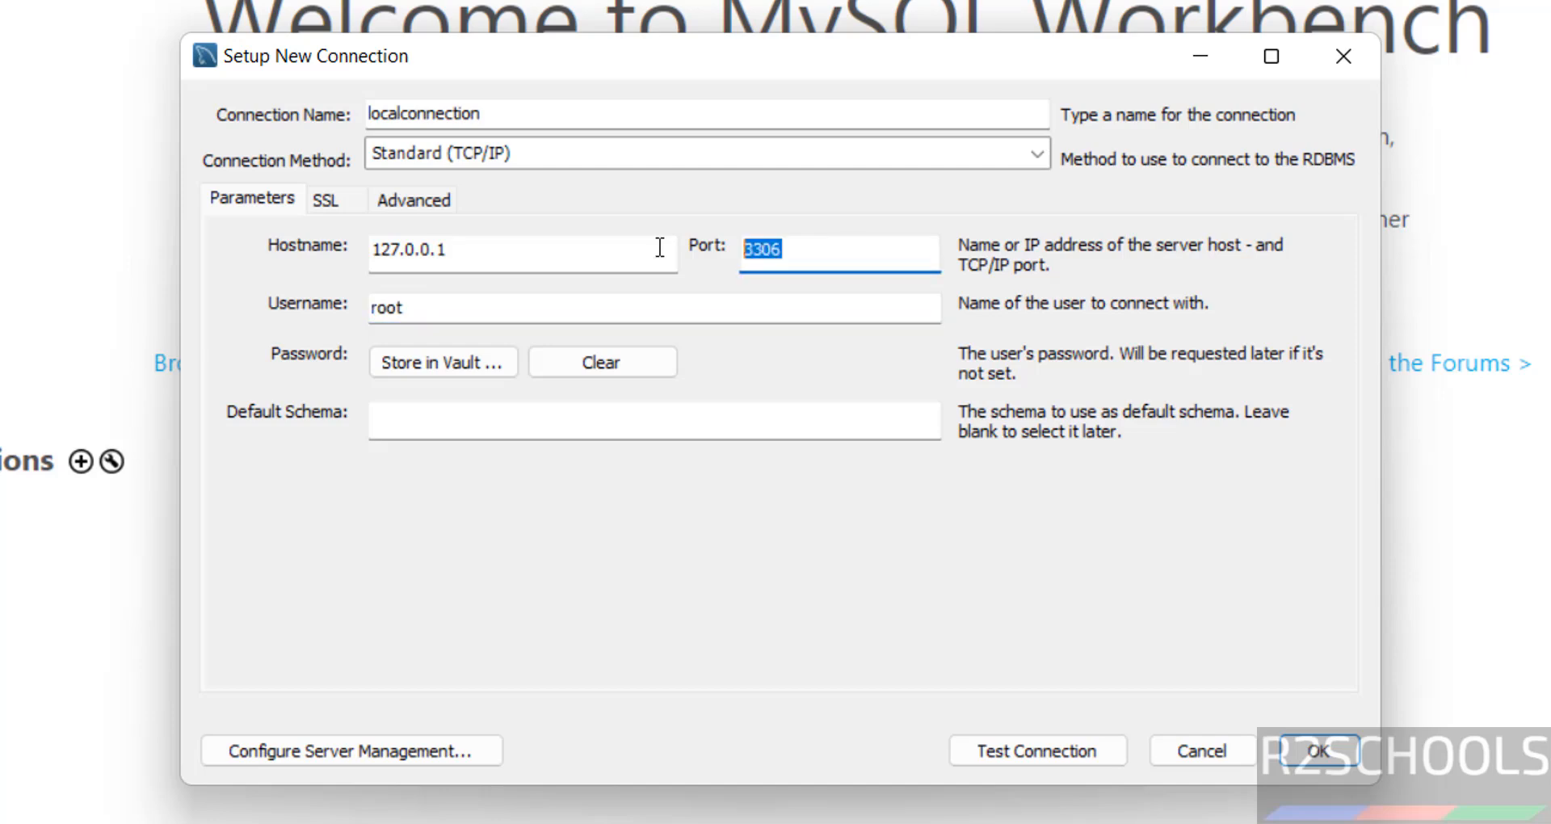
{"action": "left_click", "coordinate": [429, 356]}
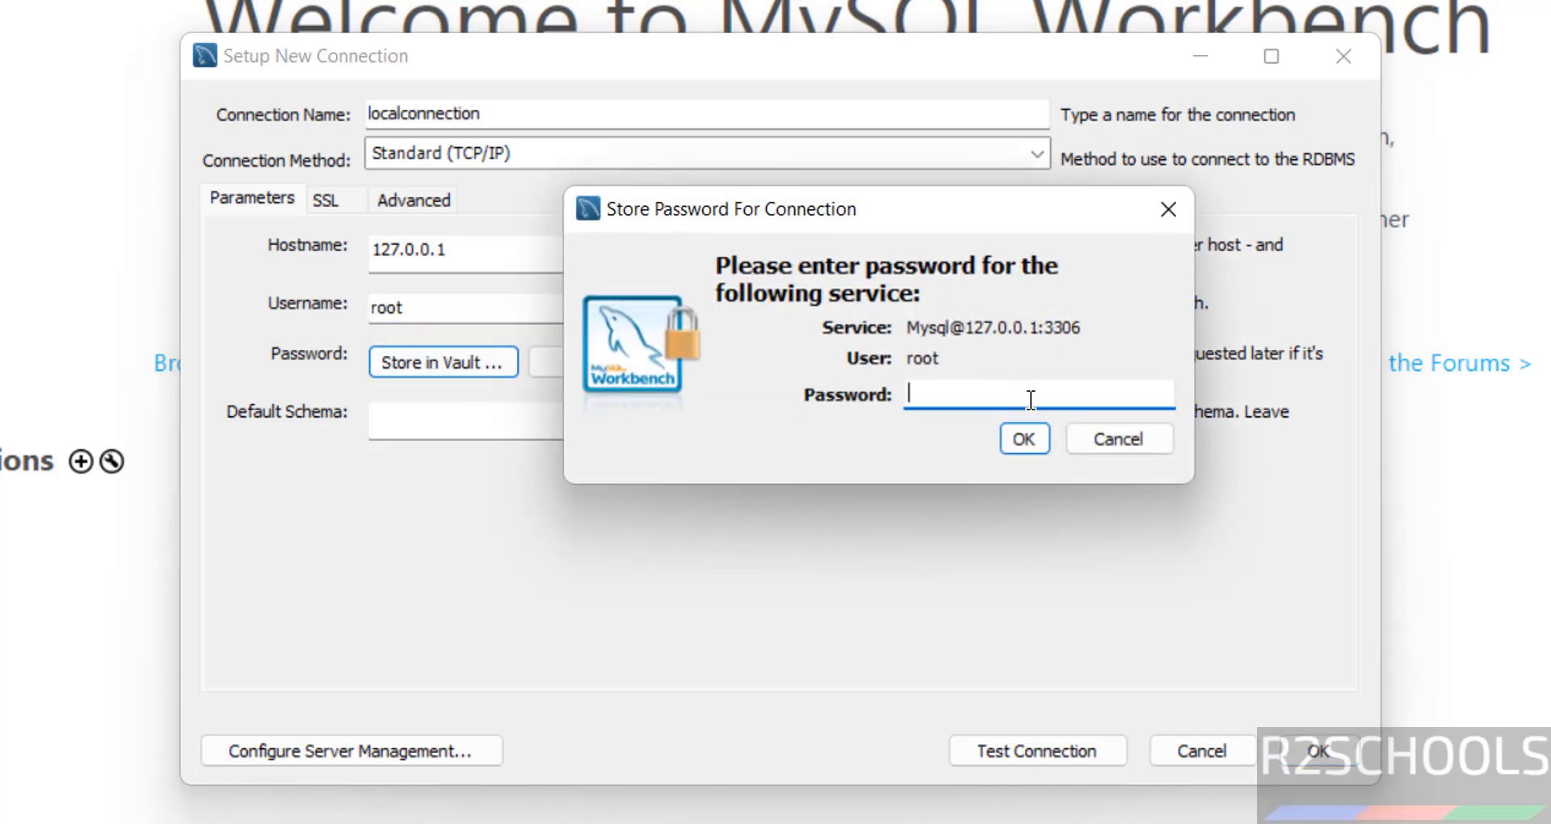
{"action": "type", "text": "**********"}
{"action": "left_click", "coordinate": [1009, 439]}
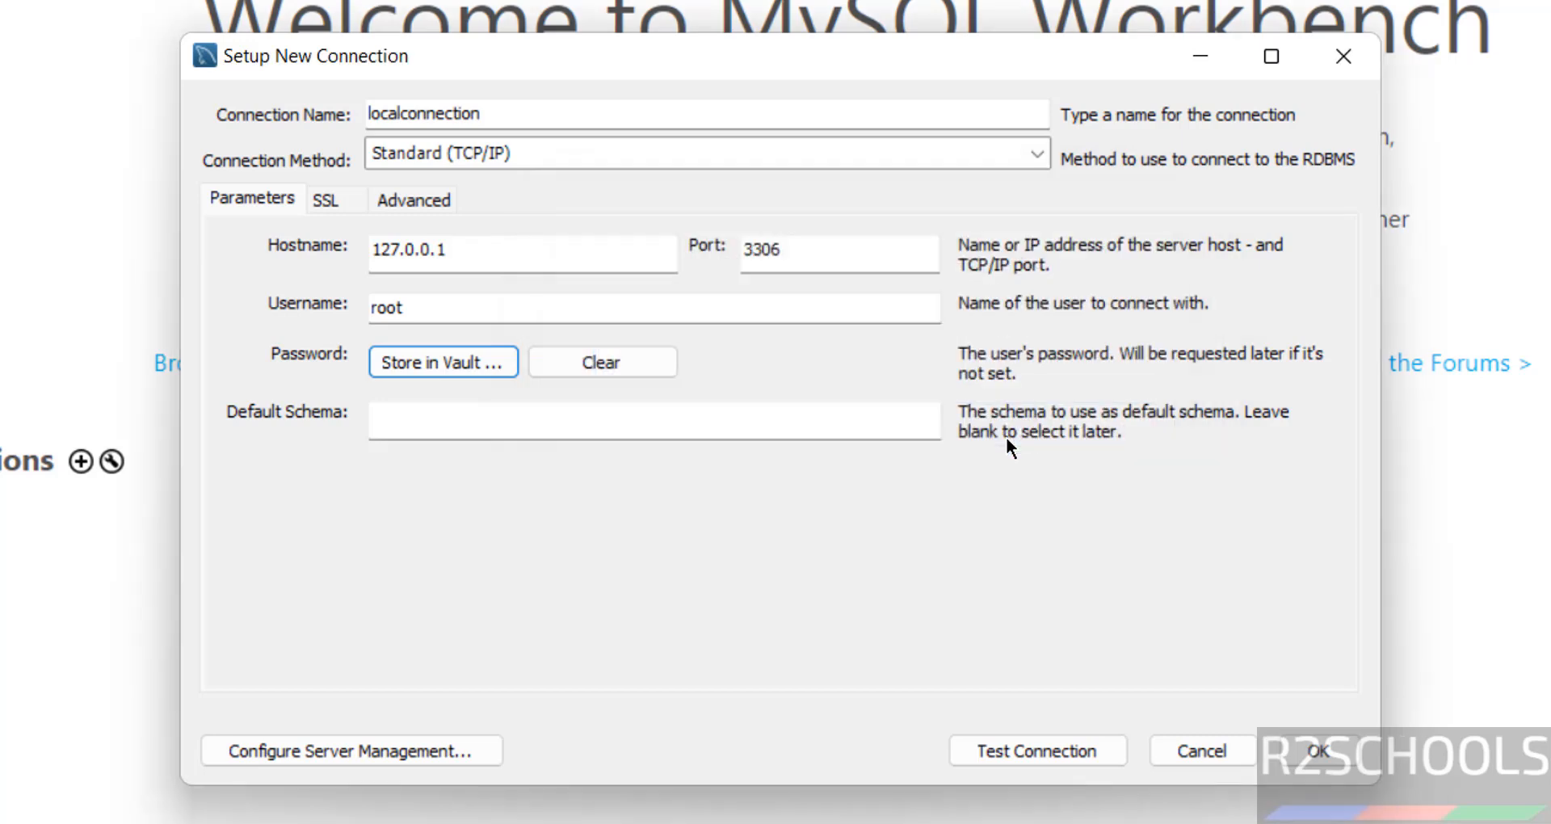
{"action": "left_click", "coordinate": [1005, 741]}
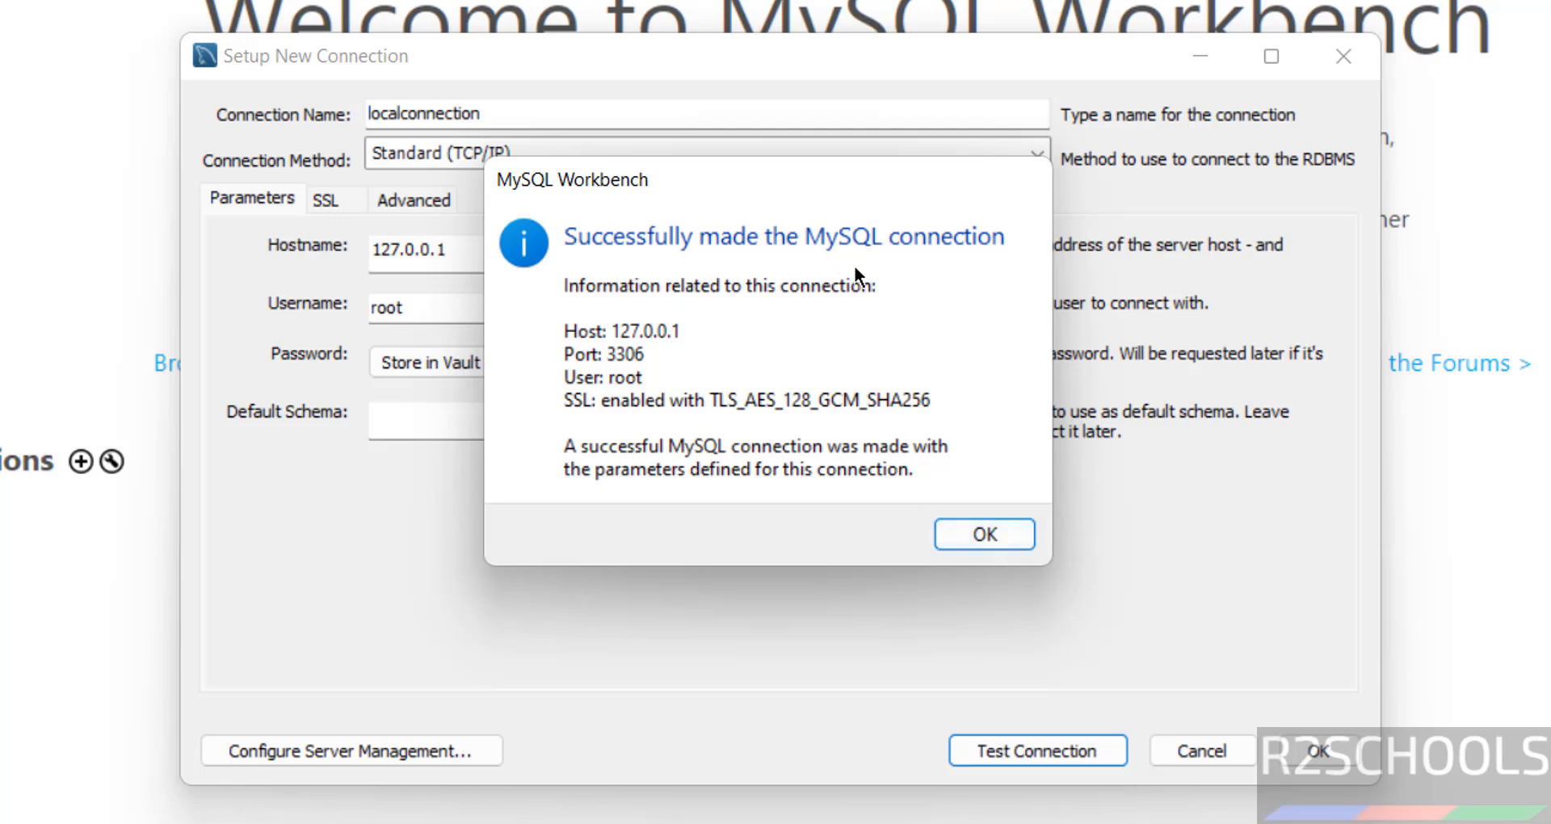
{"action": "left_click", "coordinate": [968, 534]}
{"action": "left_click", "coordinate": [1309, 750]}
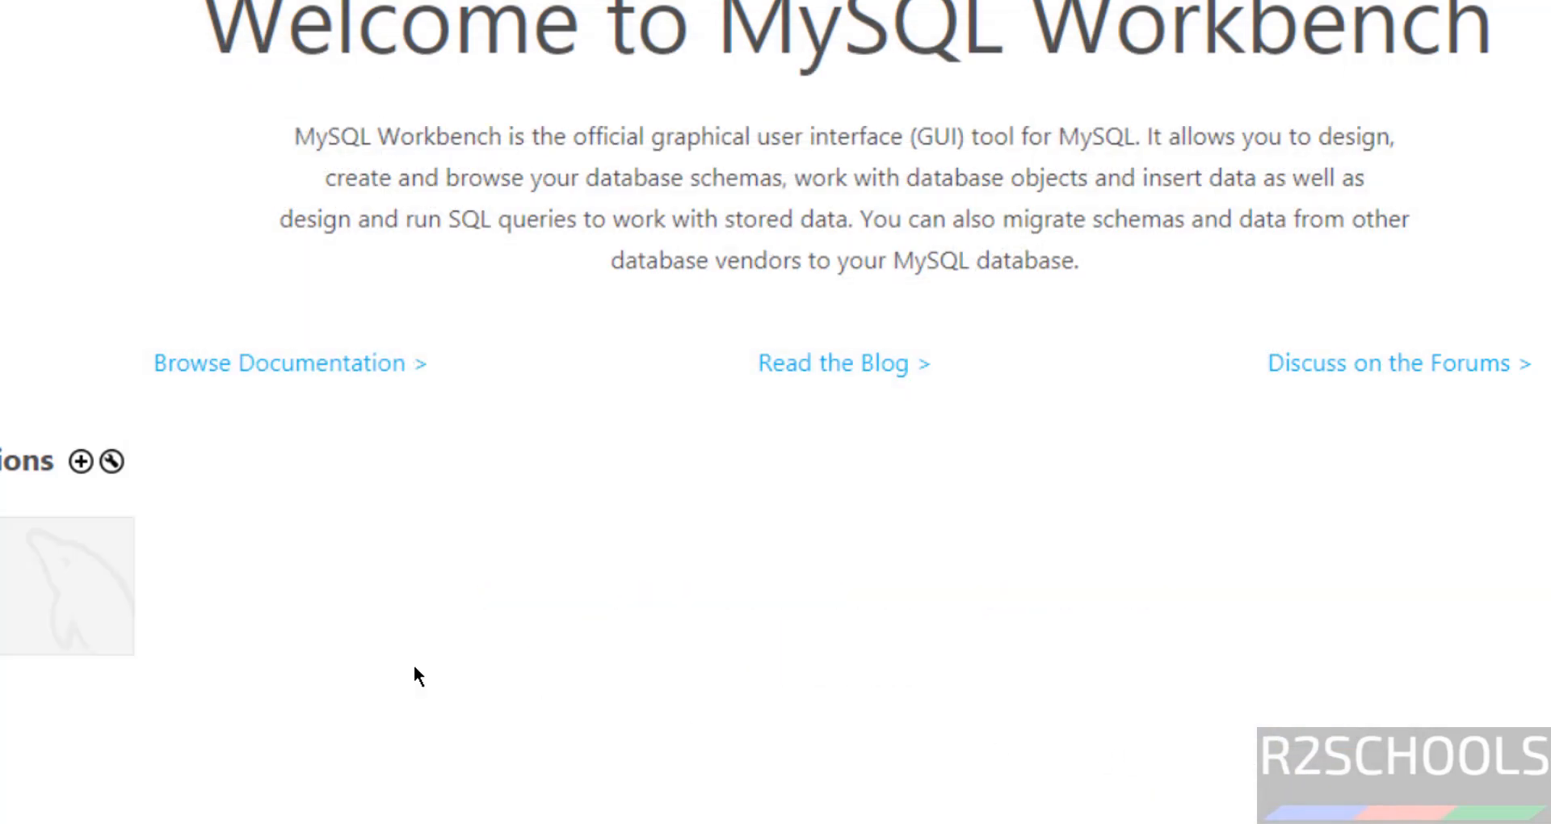
{"action": "left_click", "coordinate": [32, 589]}
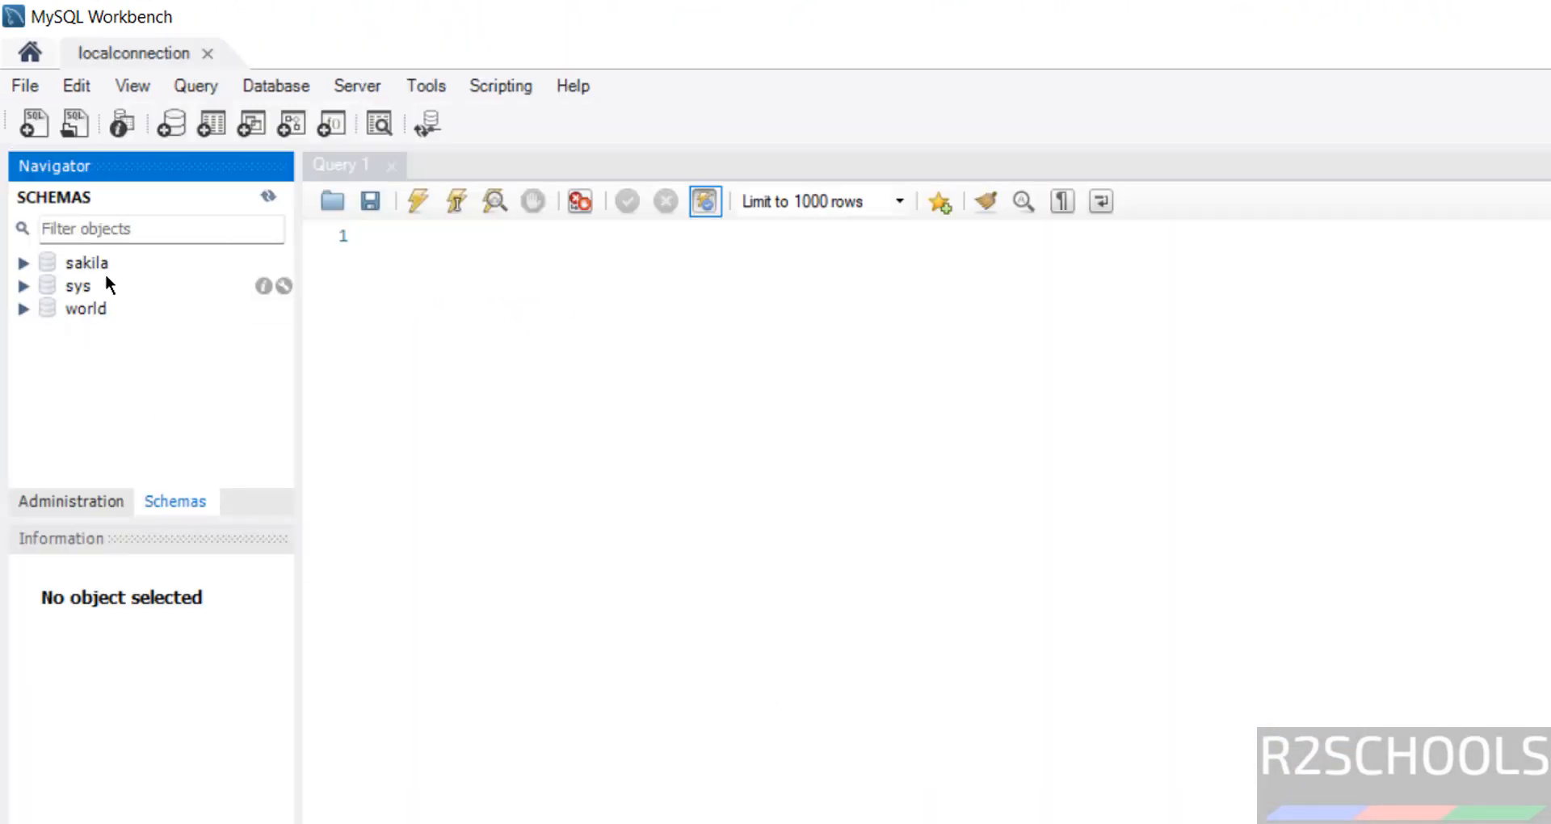
{"action": "left_click", "coordinate": [488, 362]}
{"action": "type", "text": "select ver"}
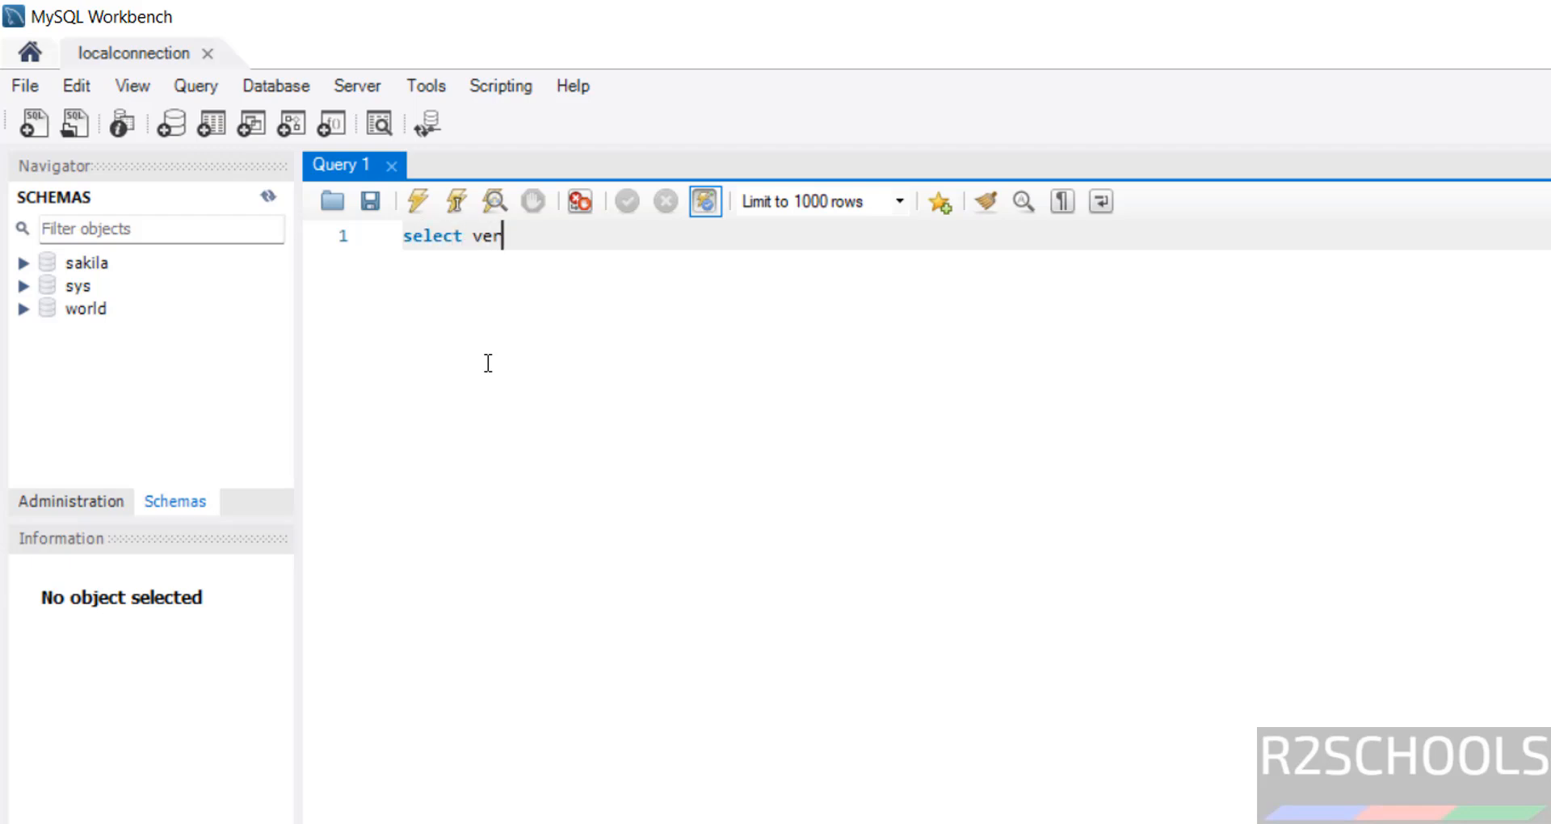
{"action": "type", "text": "sion();"}
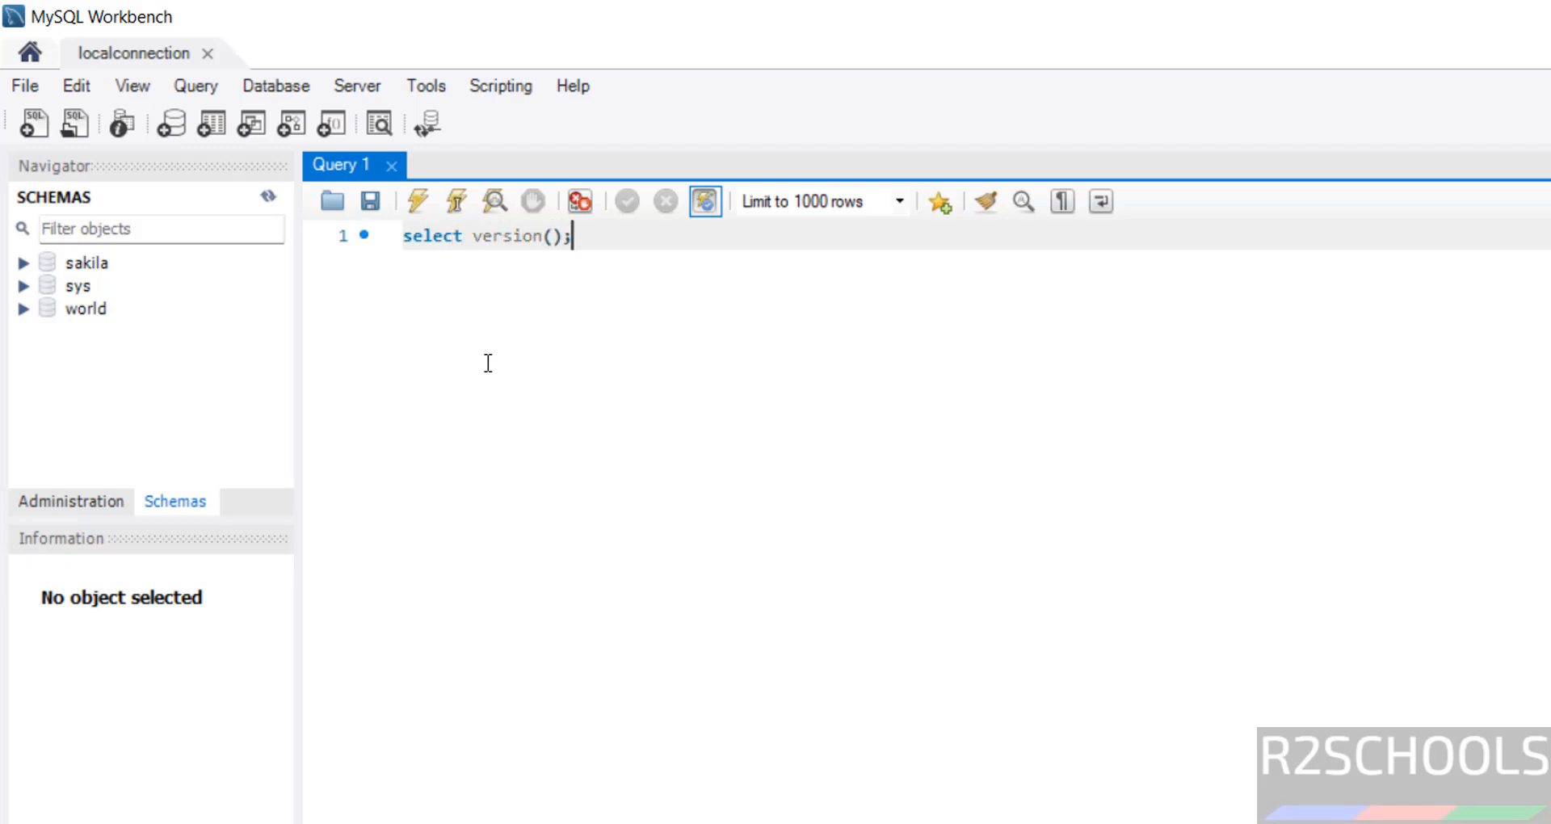
{"action": "left_click", "coordinate": [419, 202]}
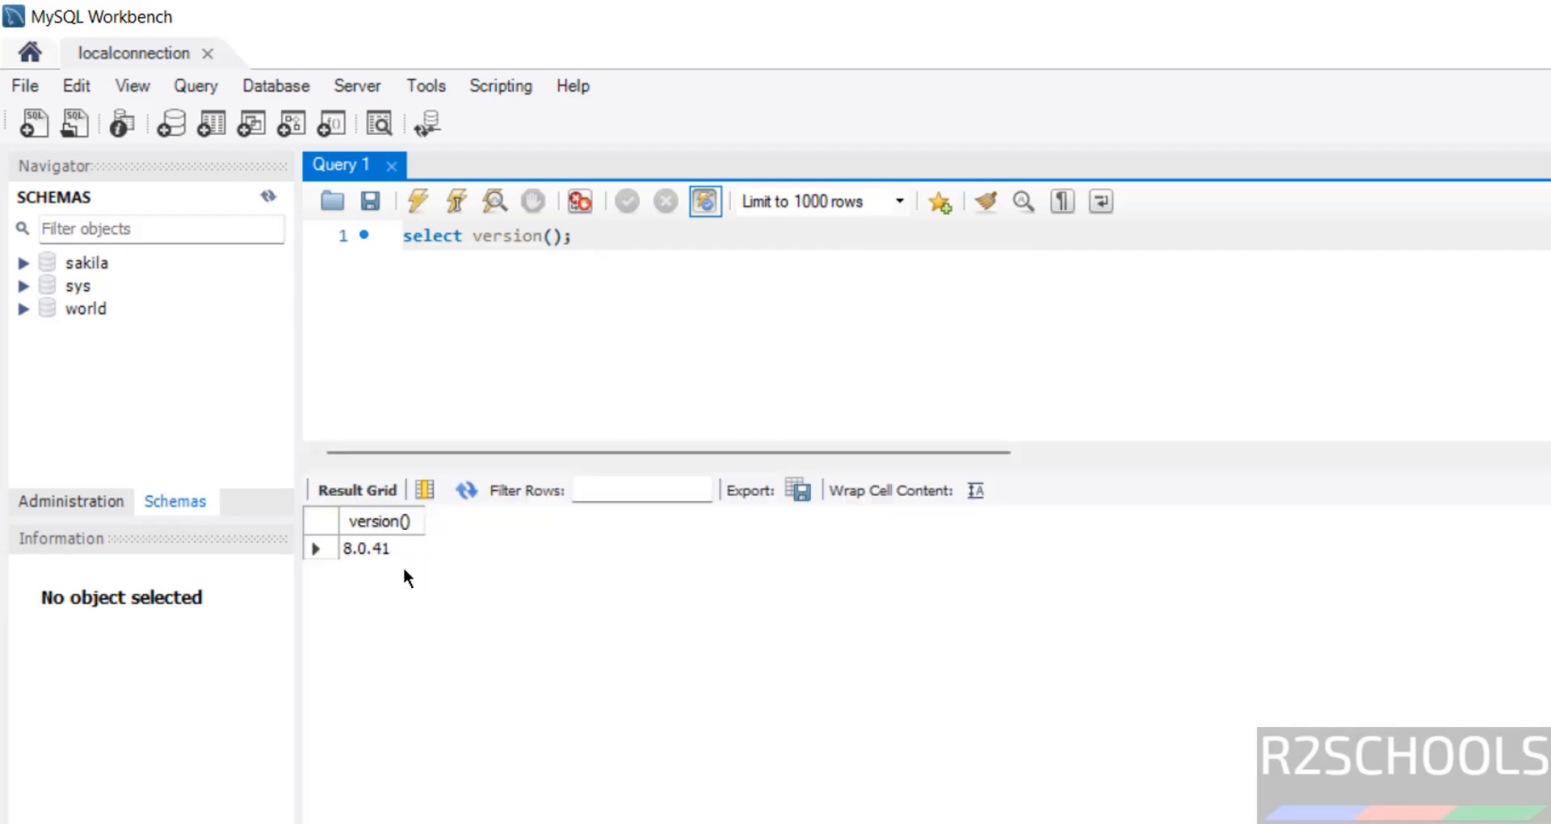
{"action": "left_click", "coordinate": [170, 497]}
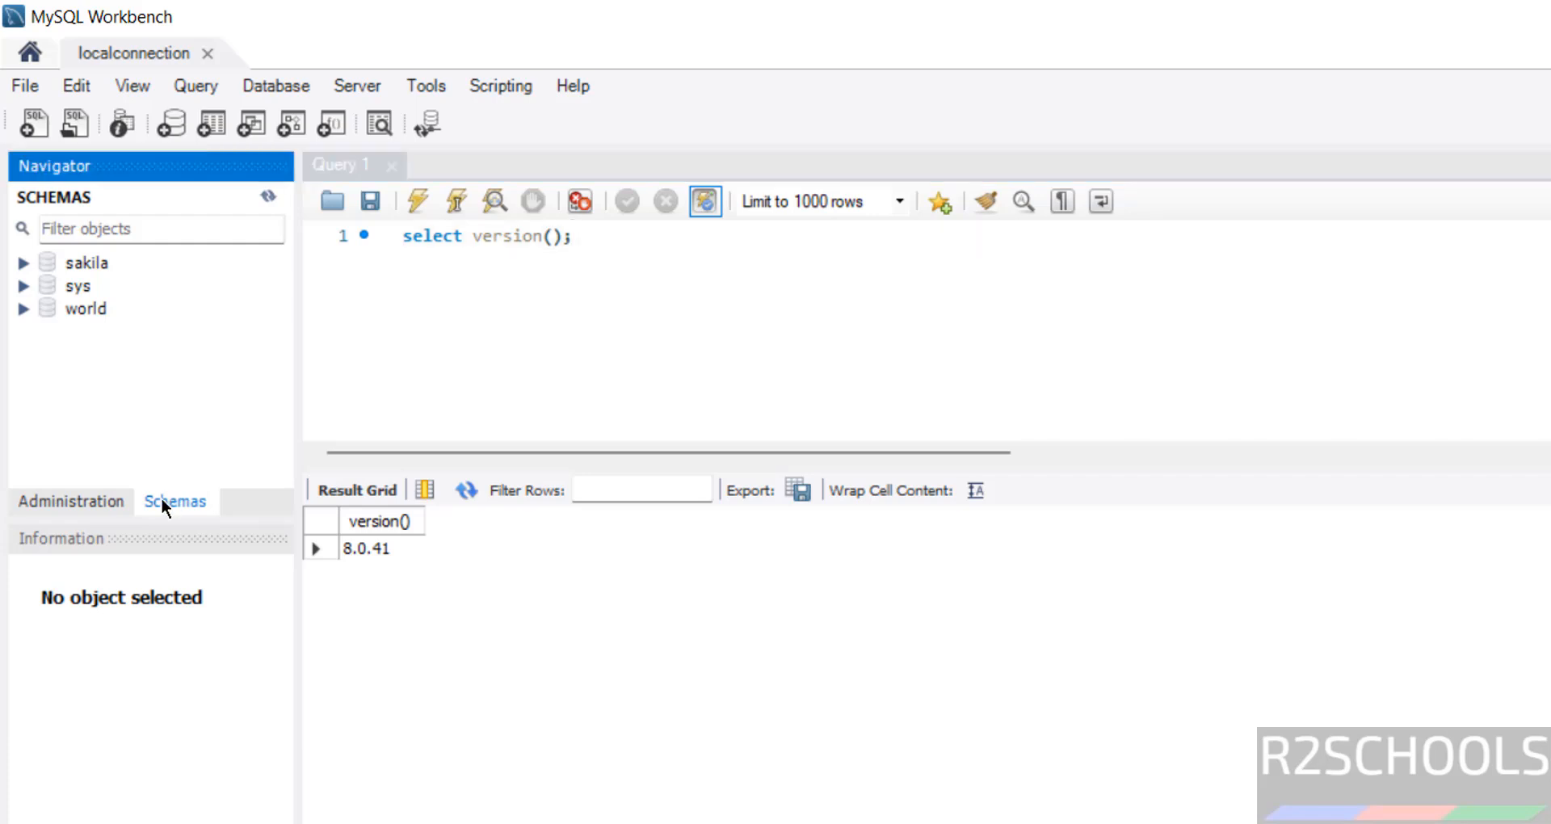
{"action": "left_click", "coordinate": [96, 500]}
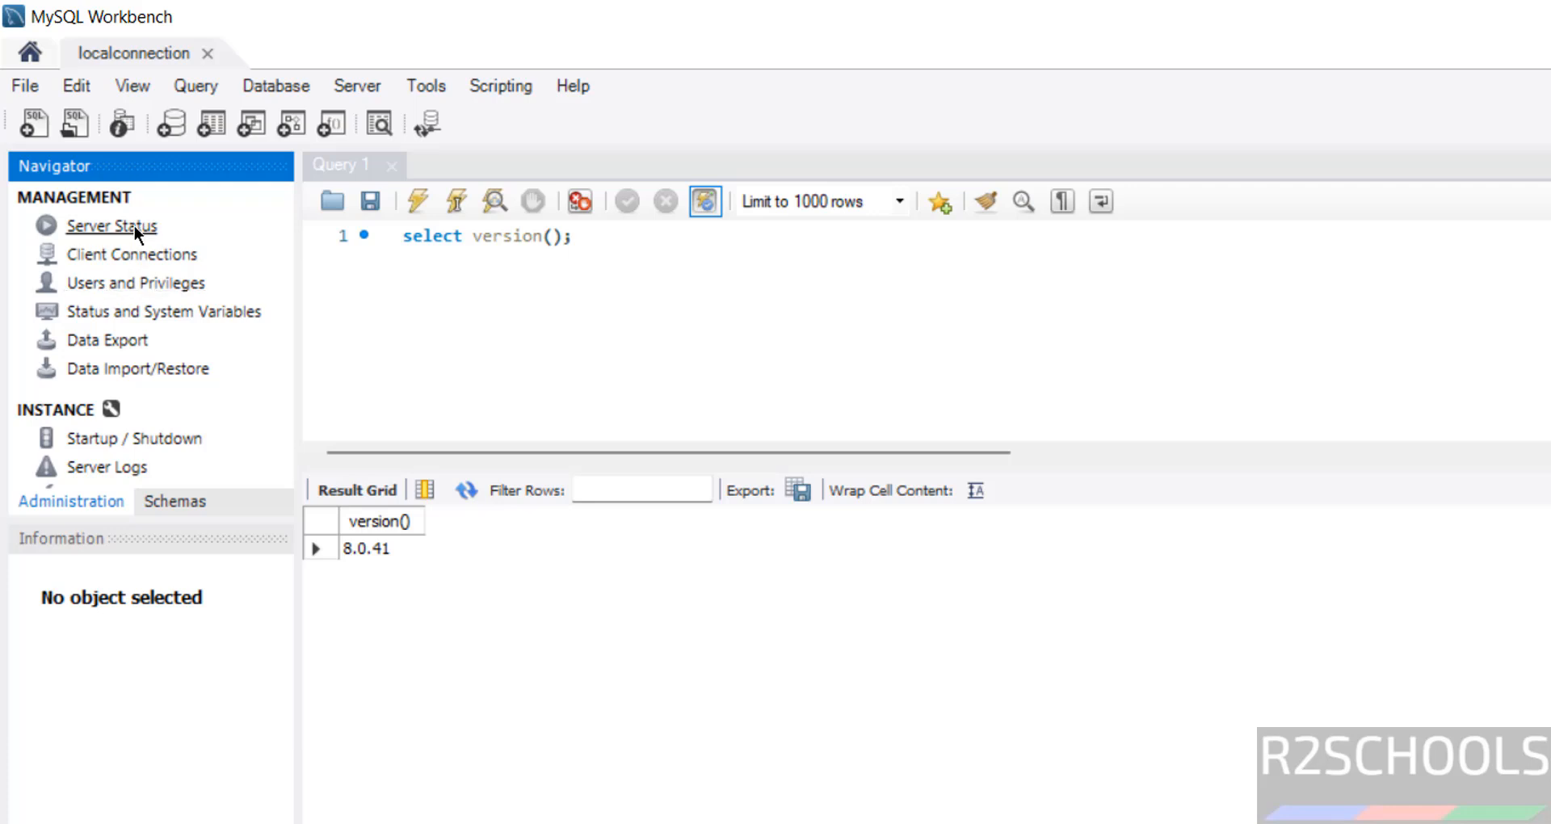
{"action": "left_click", "coordinate": [175, 500]}
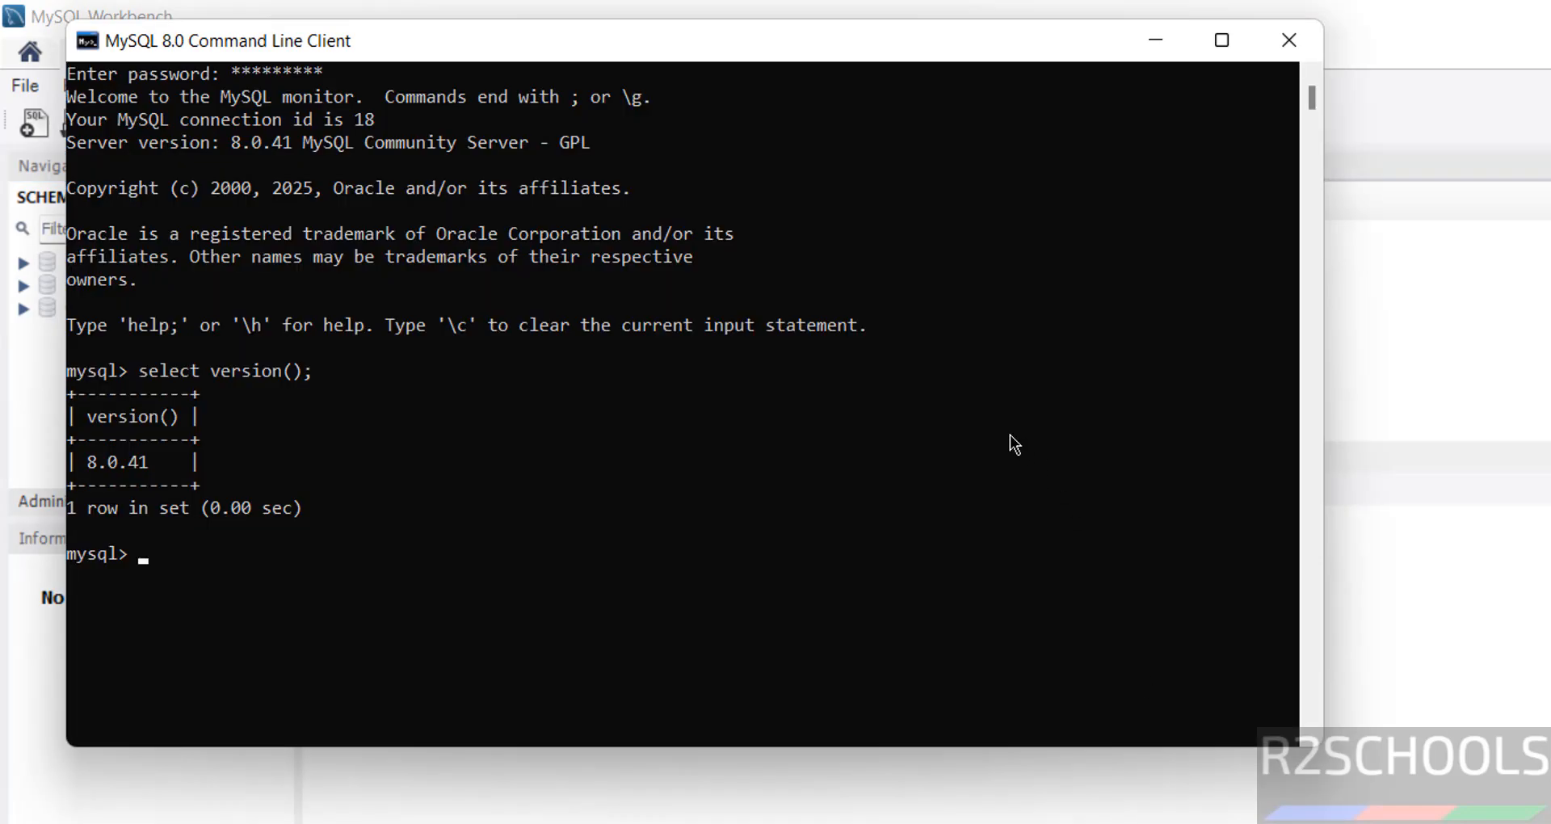
Run show databases;, create database bank;, then show databases; again to see bank among seven.
{"action": "type", "text": "show databases;"}
{"action": "key", "text": "Return"}
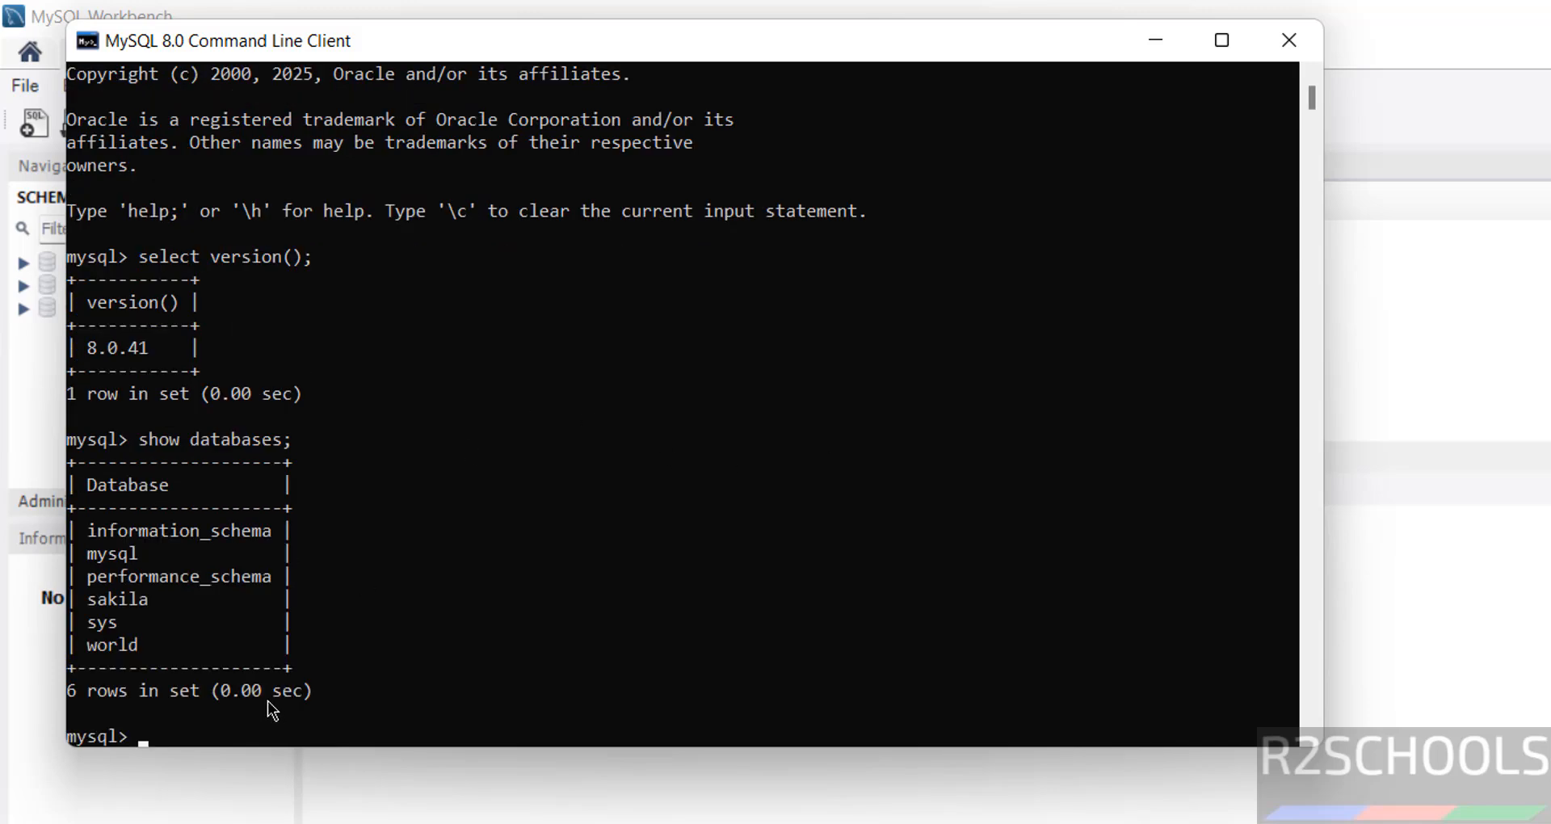
{"action": "type", "text": "create "}
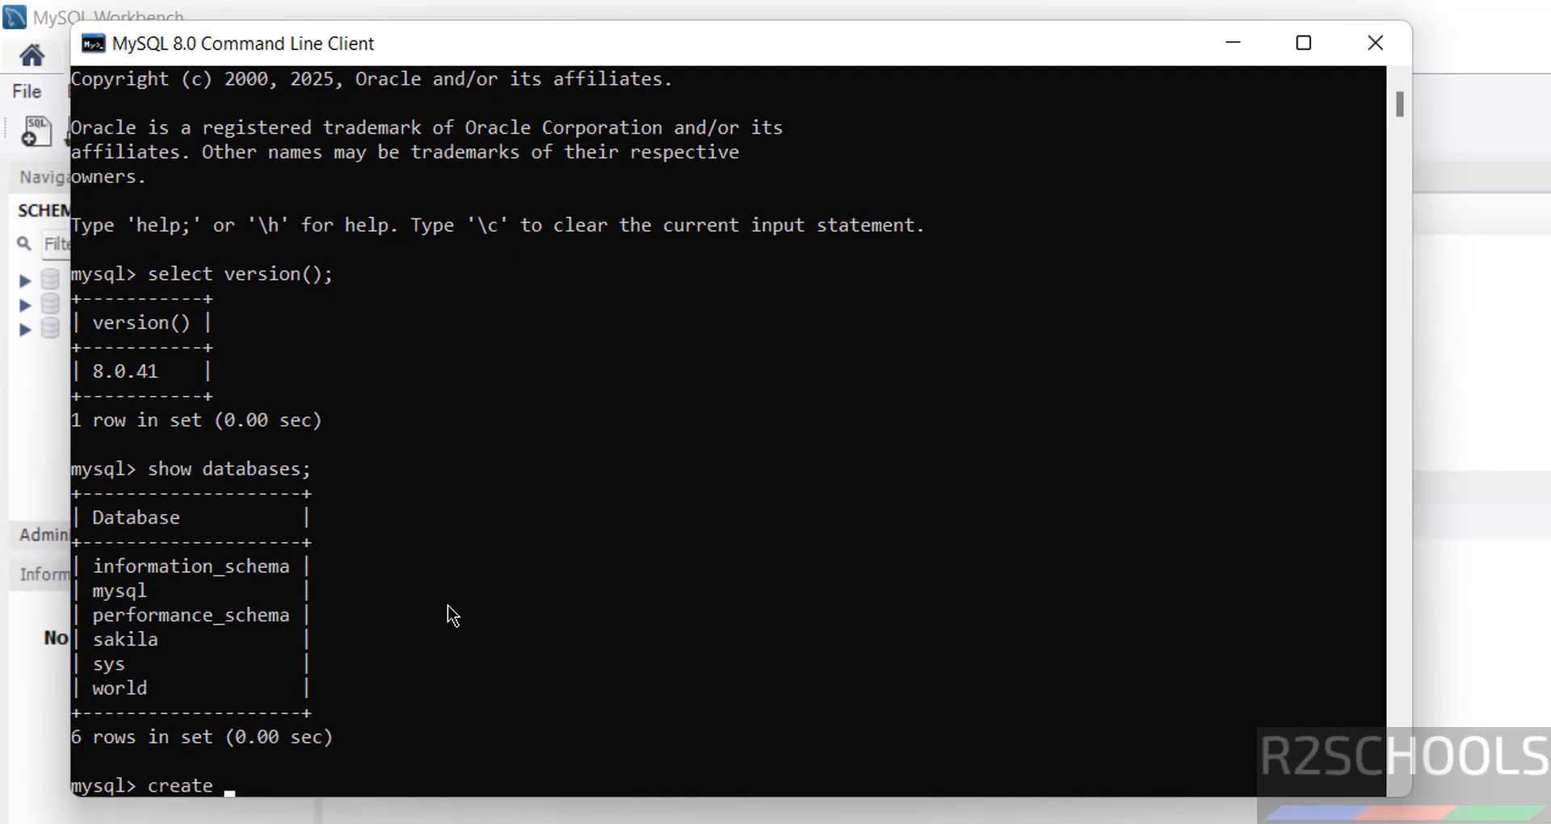
{"action": "type", "text": "database ba"}
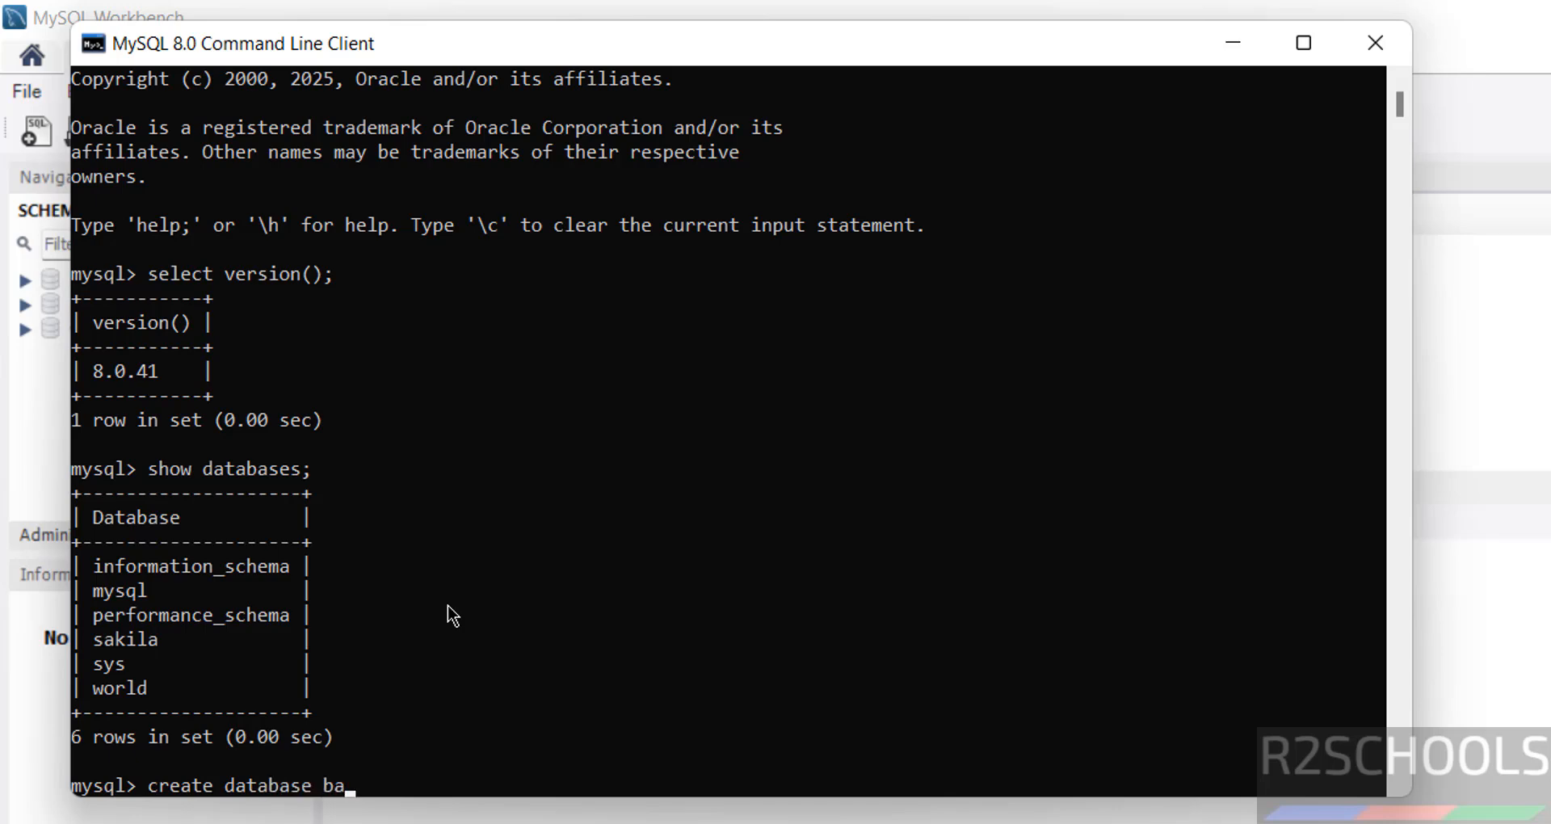
{"action": "type", "text": "nk;"}
{"action": "key", "text": "Return"}
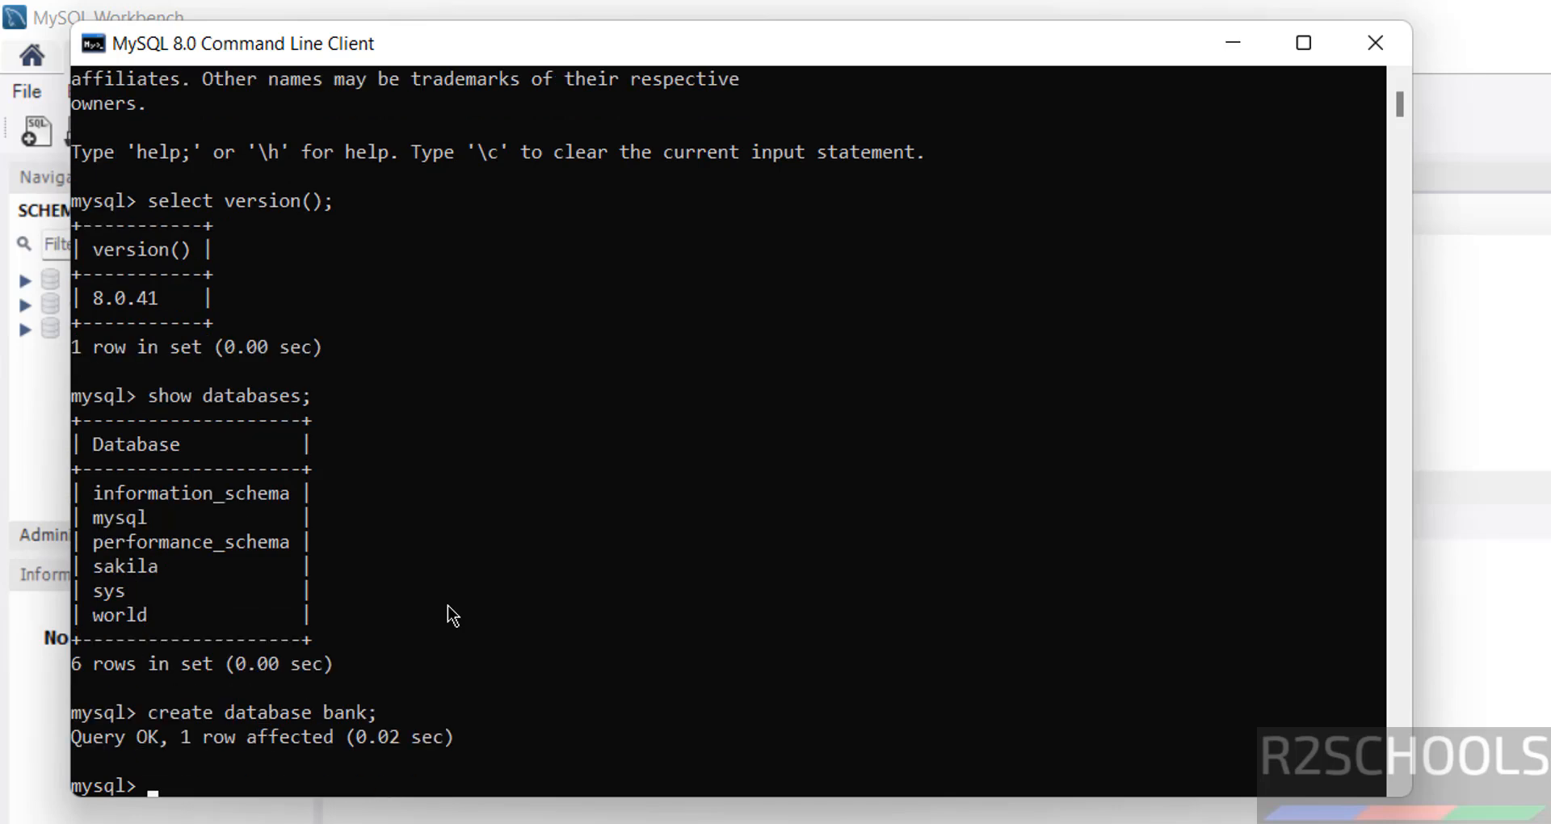
{"action": "type", "text": "show databases;"}
{"action": "key", "text": "Return"}
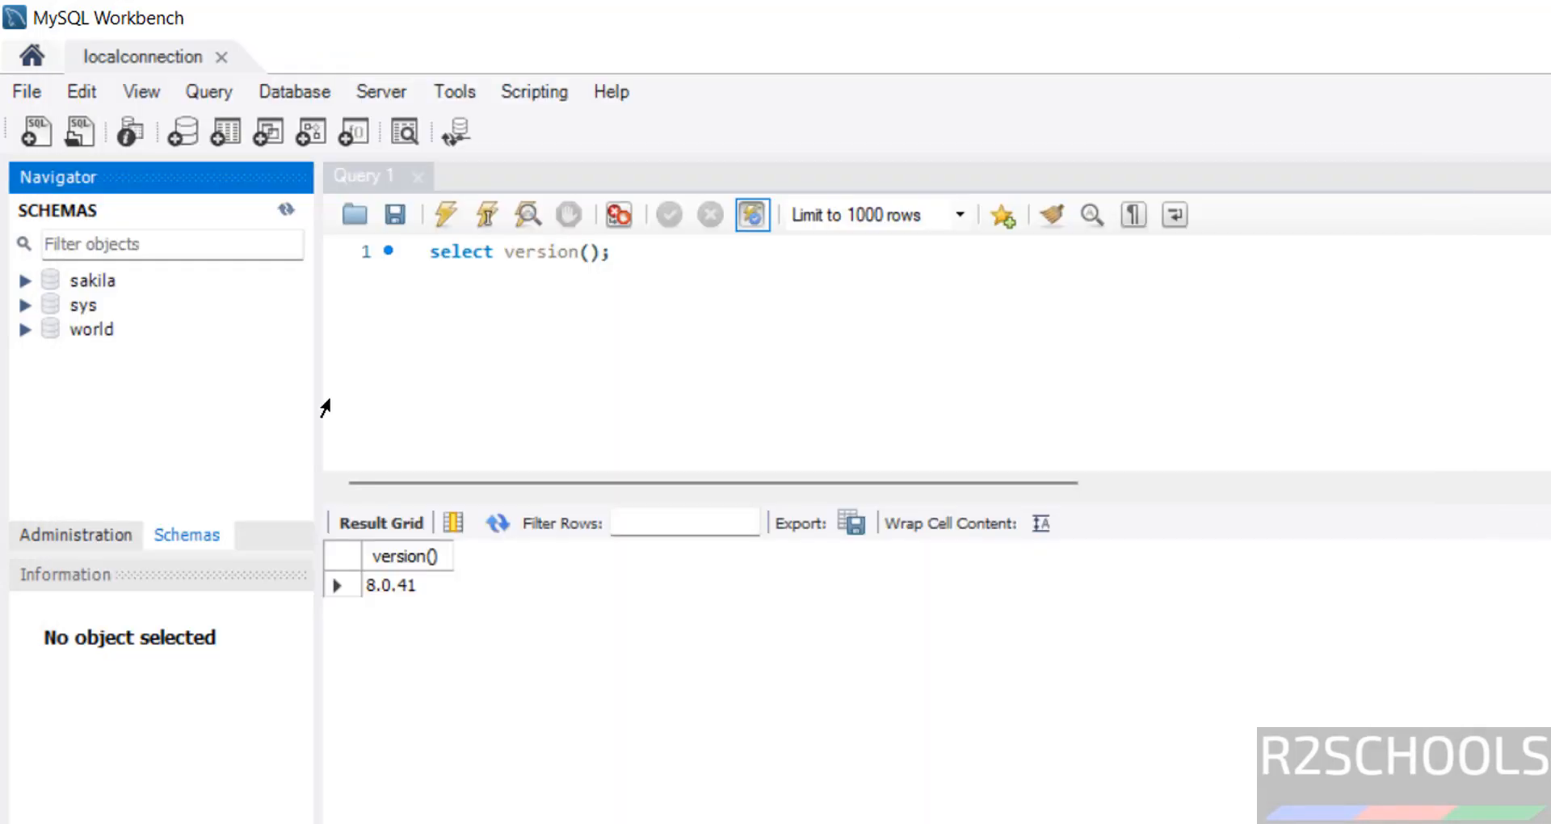
Refresh the Workbench SCHEMAS list so bank appears, then return to the command line client.
{"action": "left_click", "coordinate": [289, 208]}
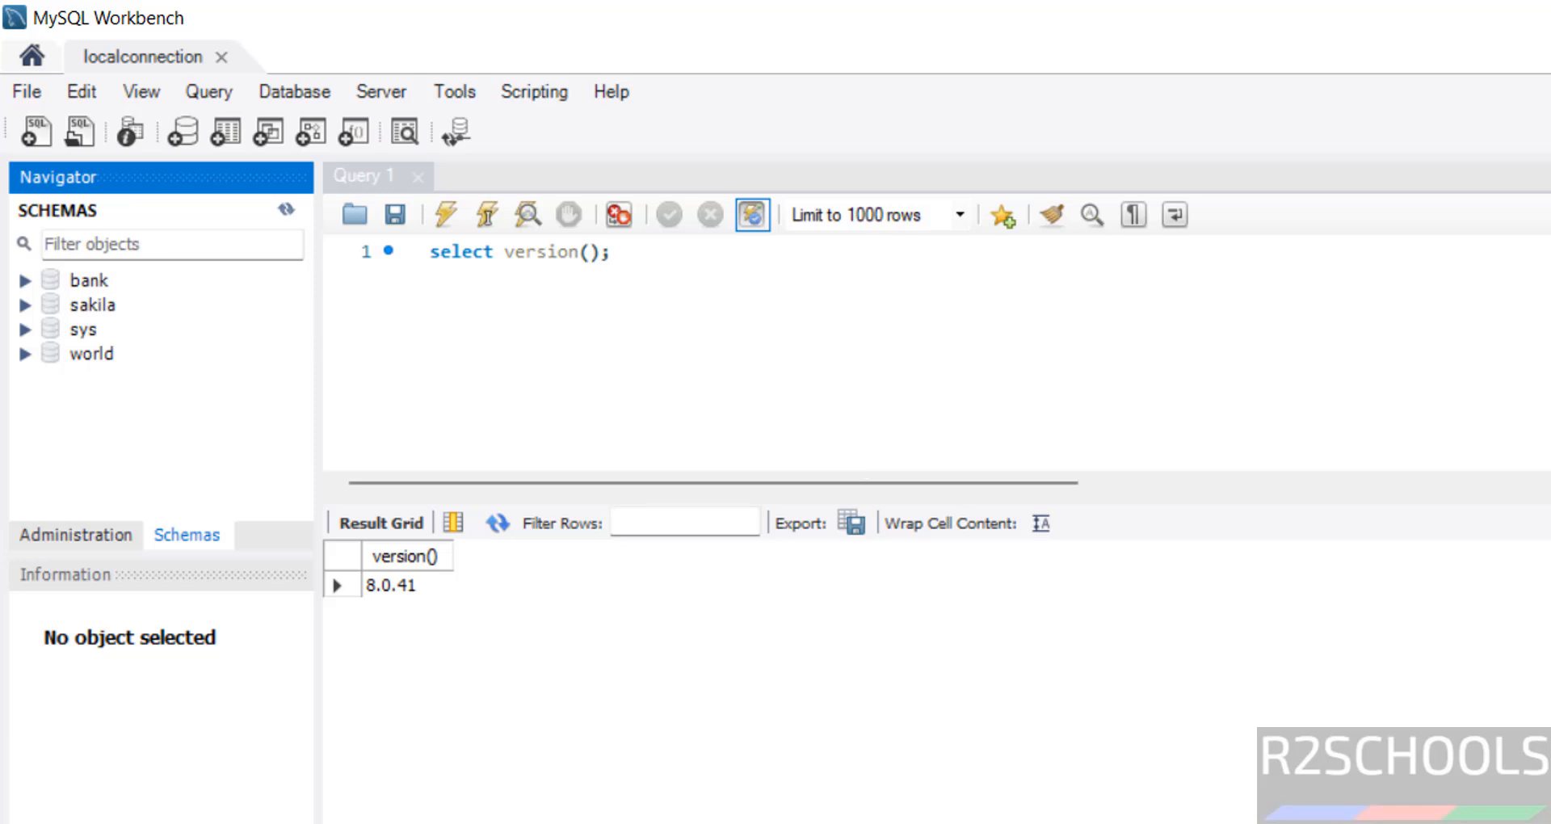
{"action": "key", "text": "alt+Tab"}
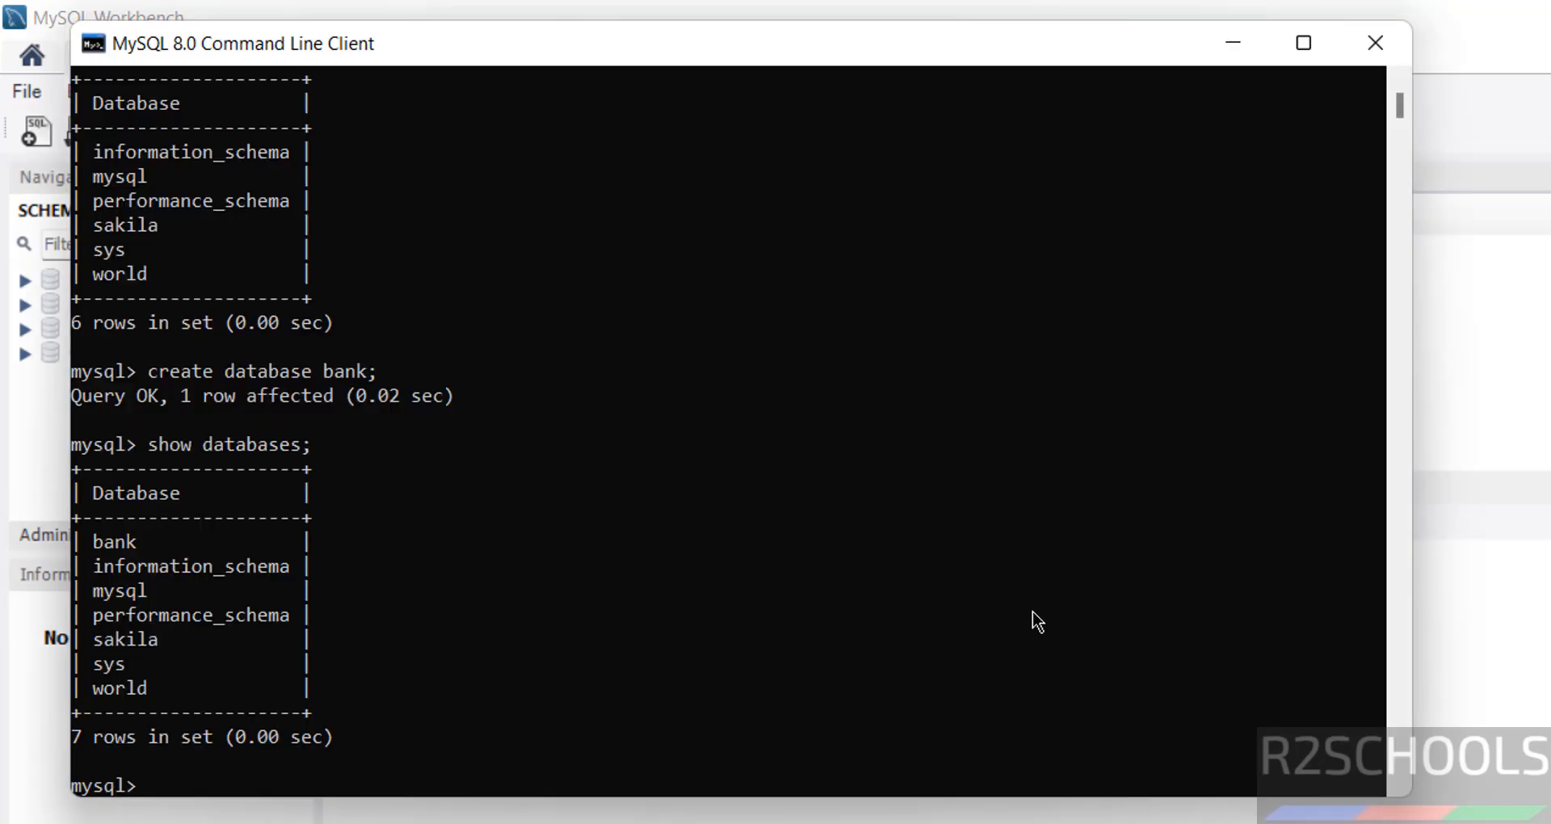
List the server's user accounts with select user from mysql.user;.
{"action": "type", "text": "show users;"}
{"action": "key", "text": "Return"}
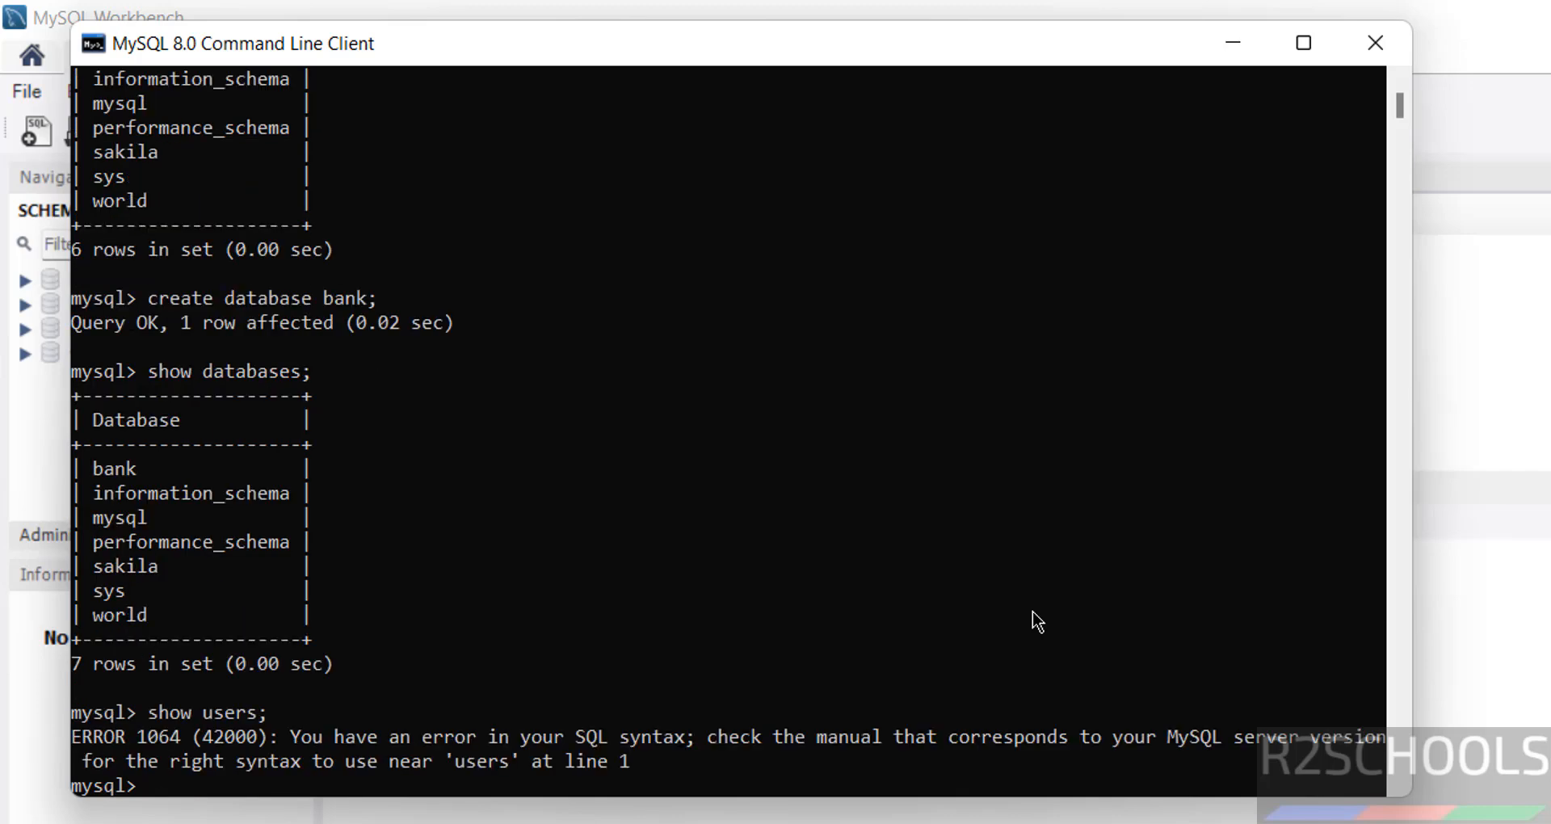
{"action": "type", "text": "select user"}
{"action": "type", "text": "from mysql"}
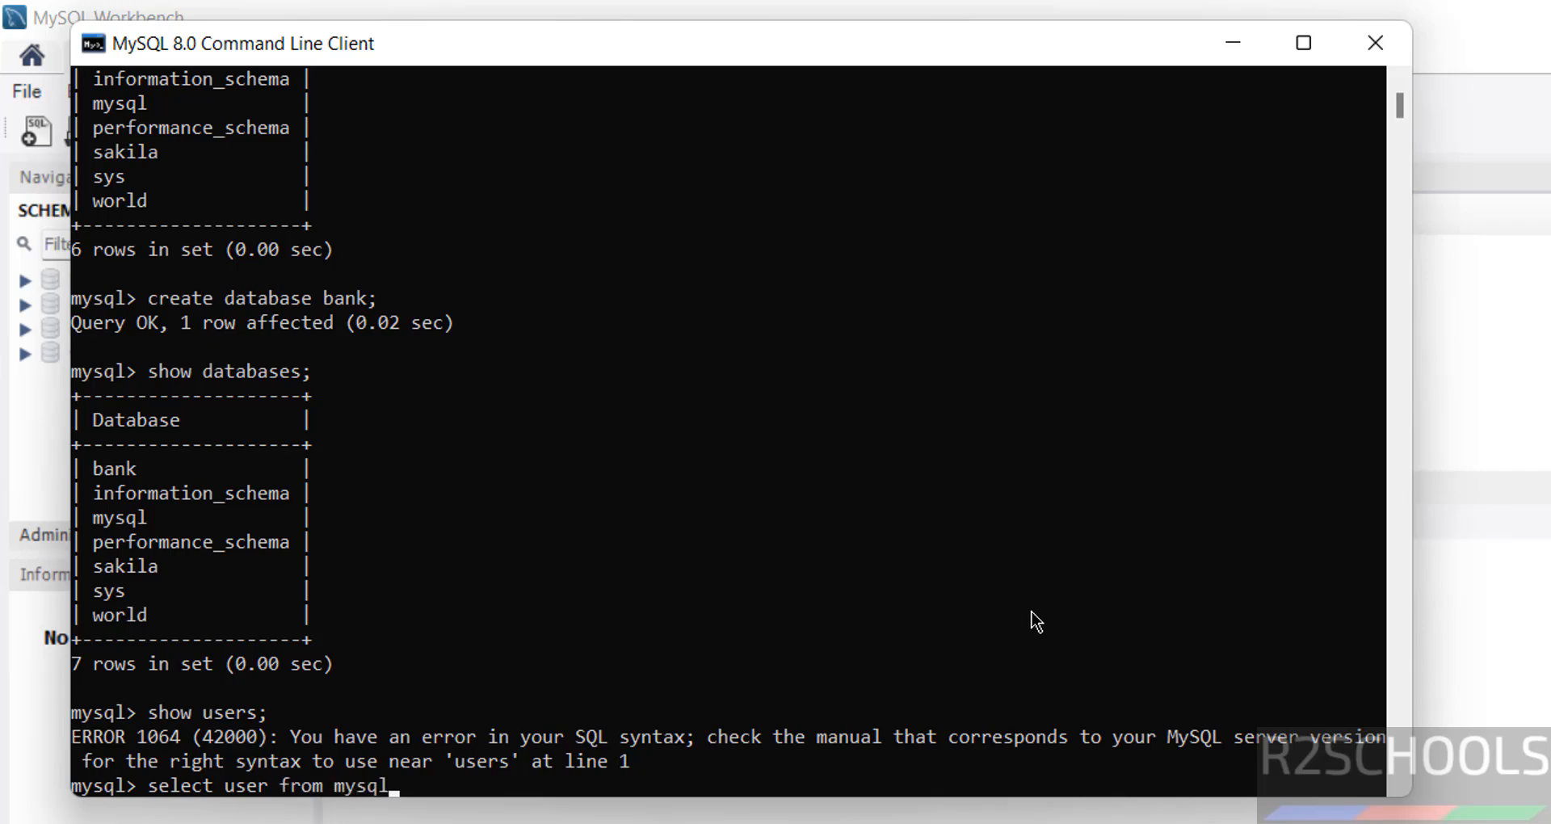
{"action": "type", "text": ".user;"}
{"action": "key", "text": "Return"}
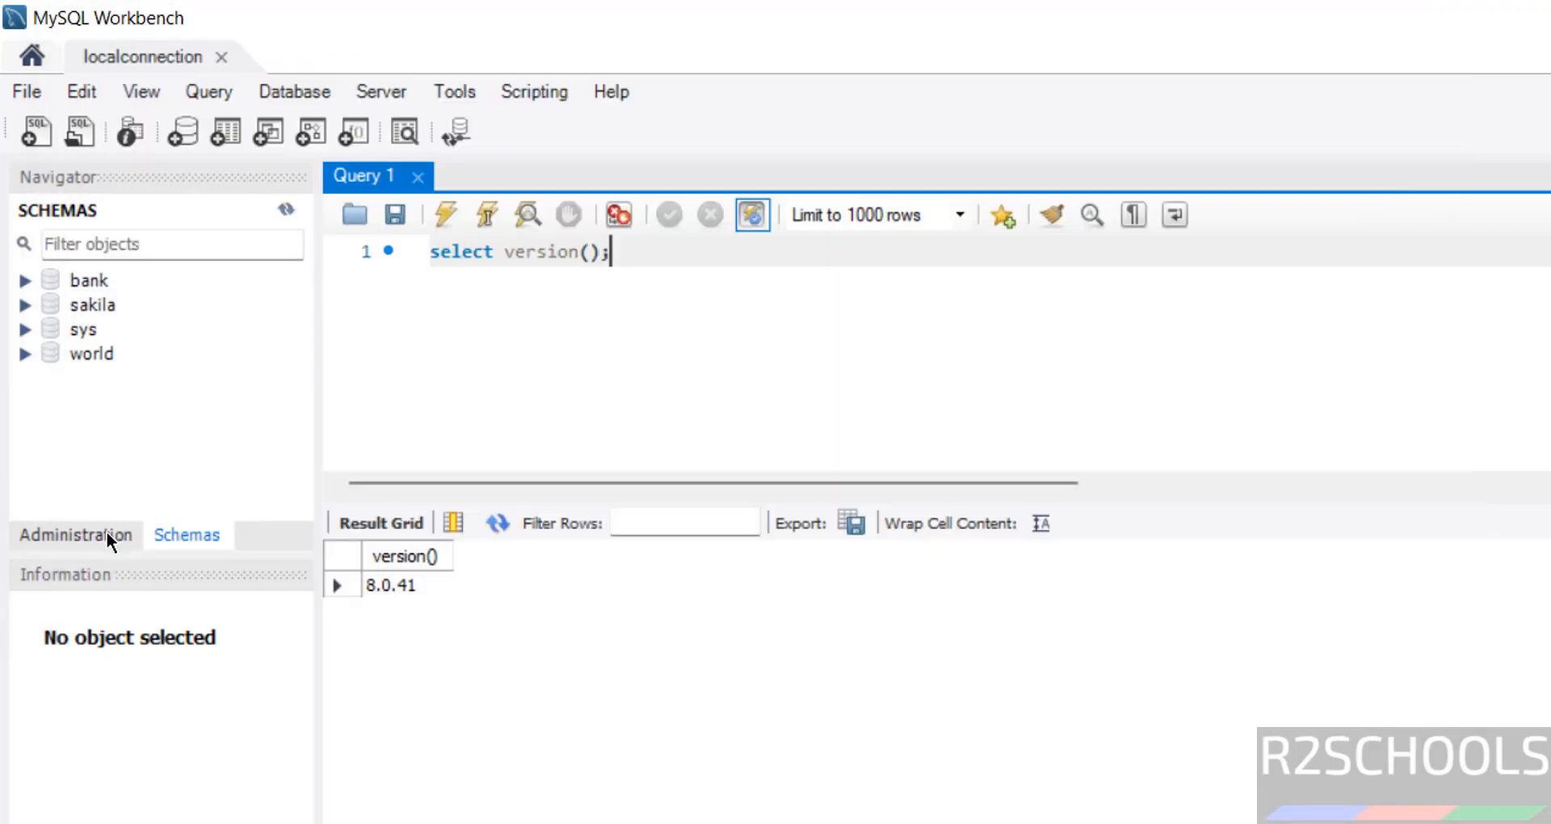
View the Users and Privileges page in Workbench's administration panel, then go back to schemas.
{"action": "left_click", "coordinate": [106, 535]}
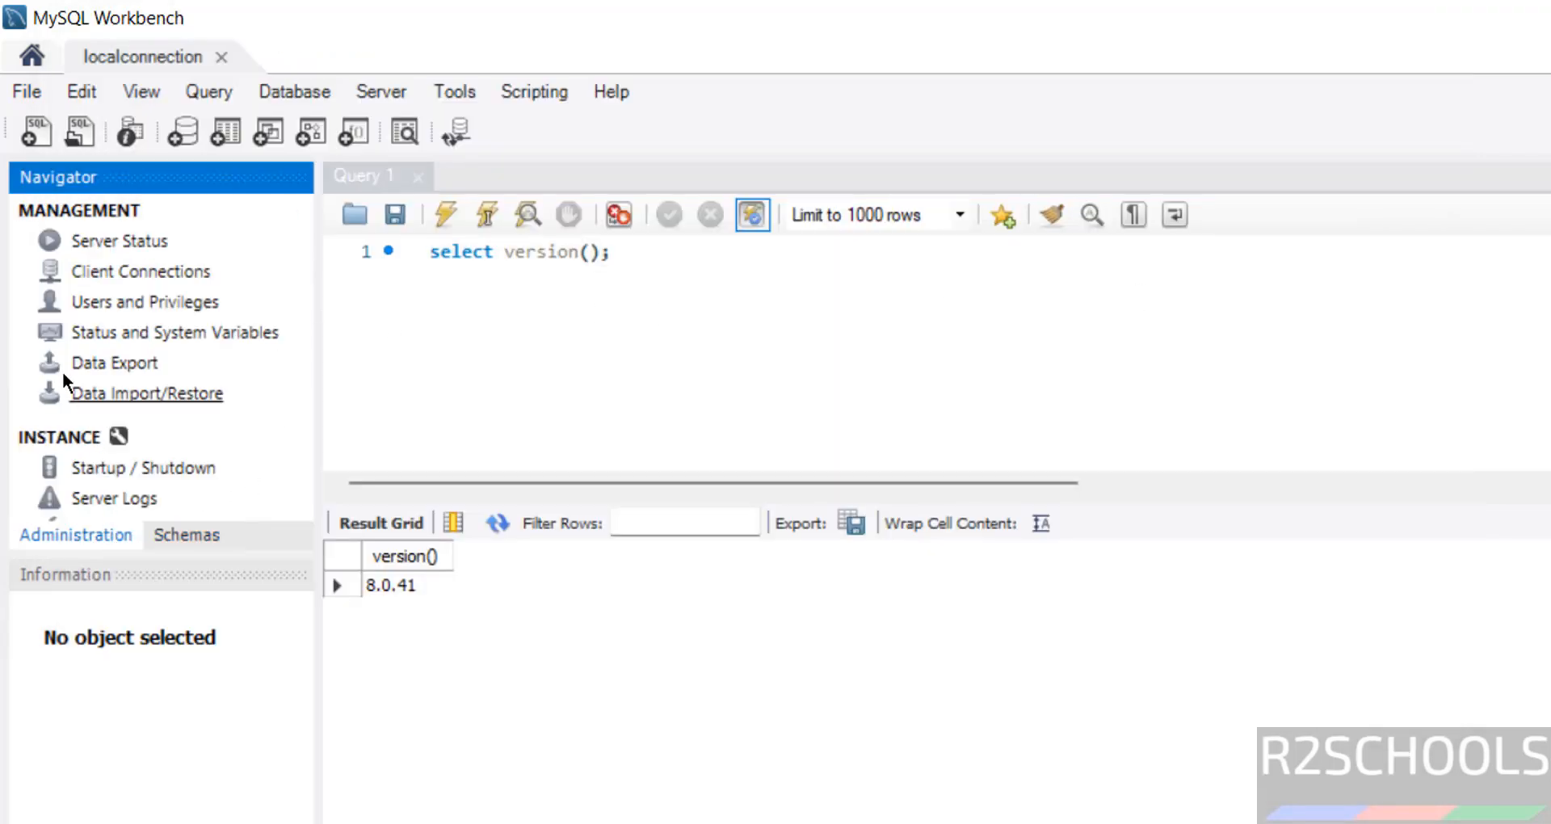
{"action": "left_click", "coordinate": [109, 303]}
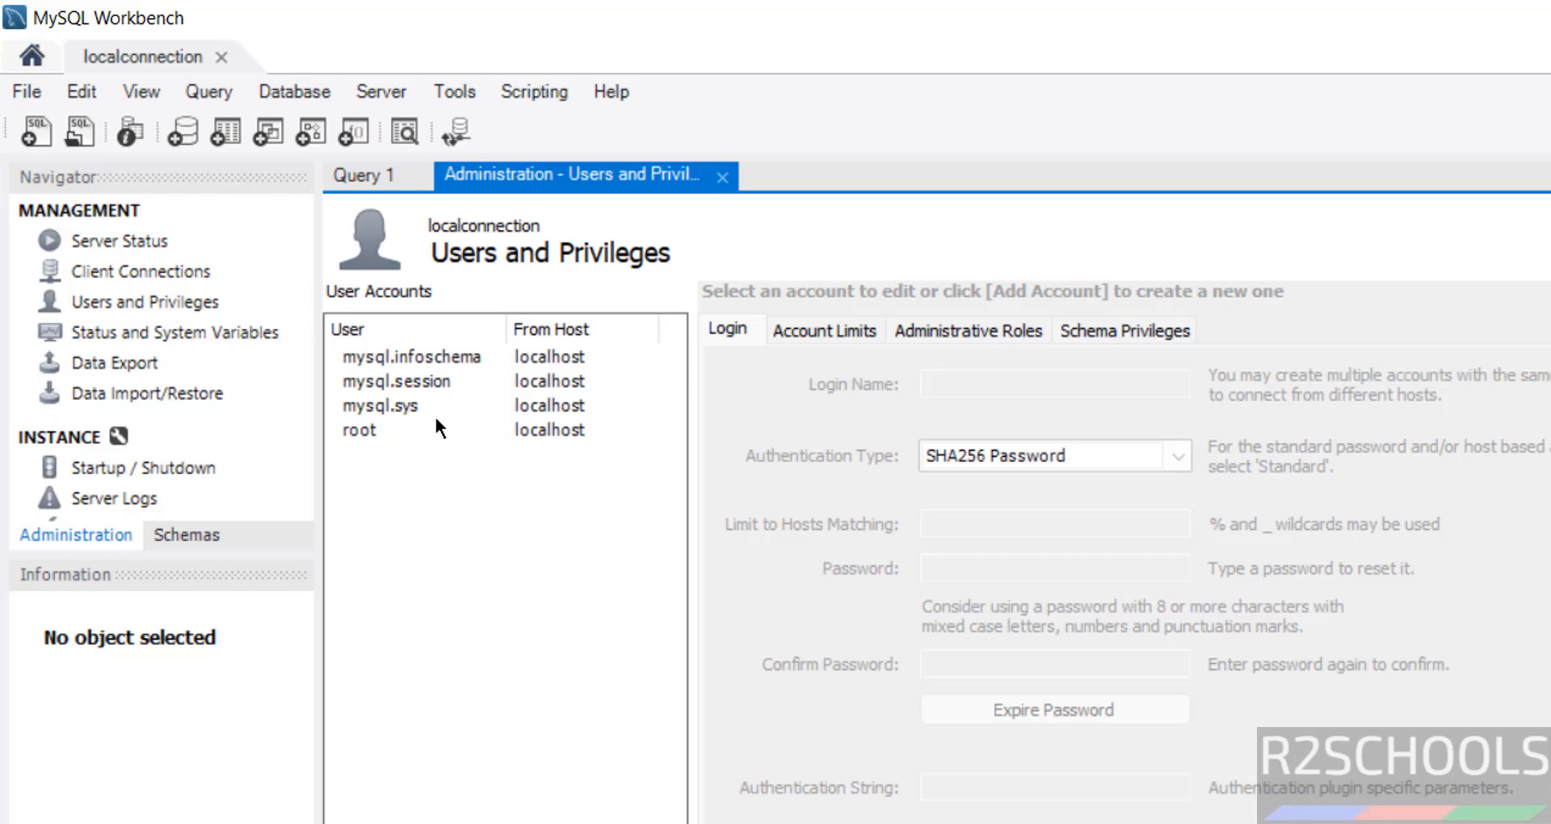
{"action": "left_click", "coordinate": [189, 533]}
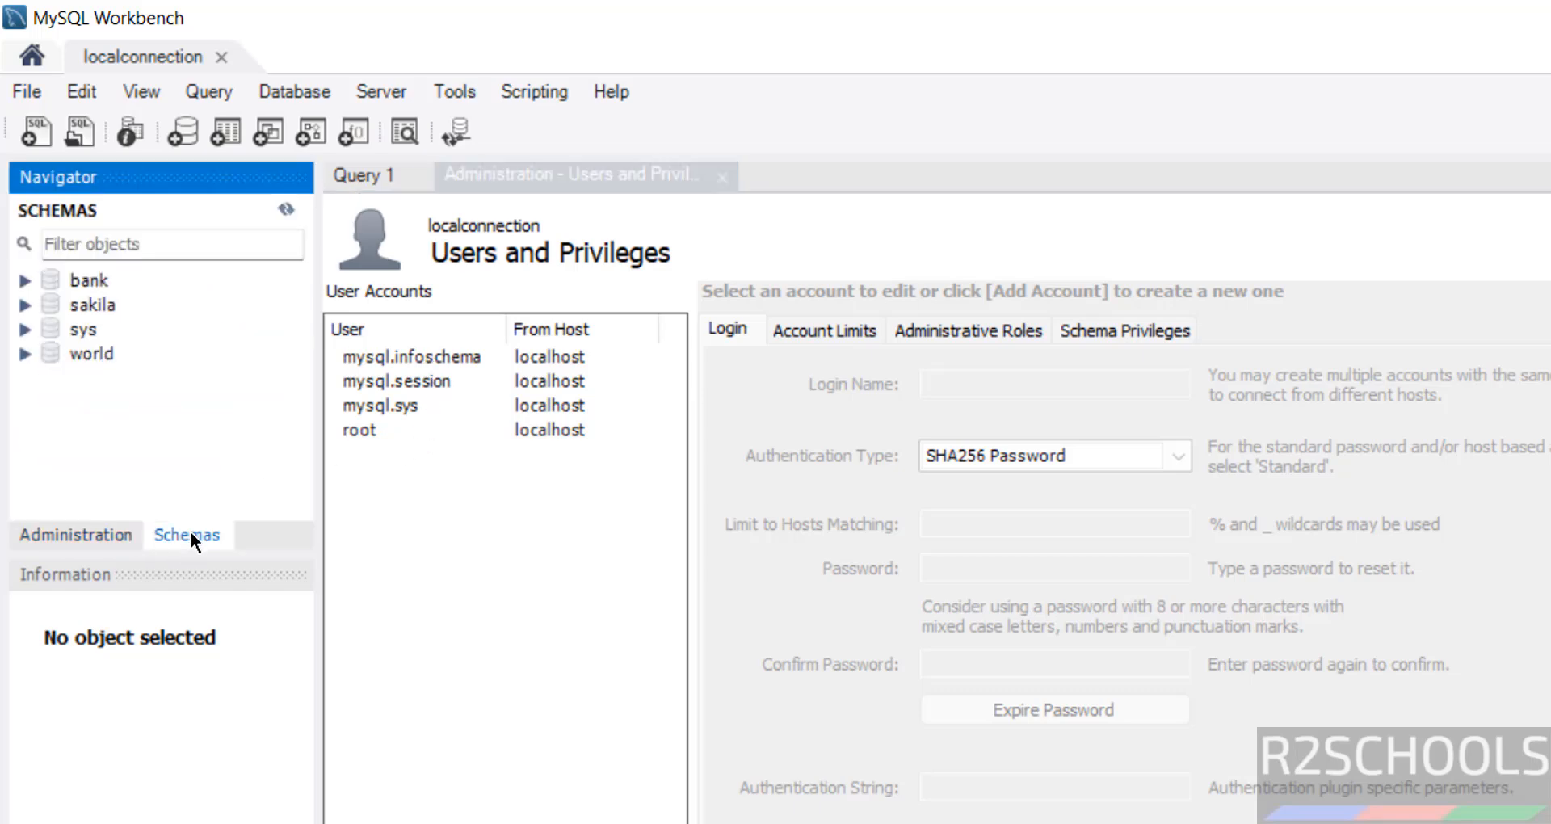
{"action": "key", "text": "alt+Tab"}
Create user james identified by his password and rerun the user listing to confirm it.
{"action": "left_click", "coordinate": [734, 591]}
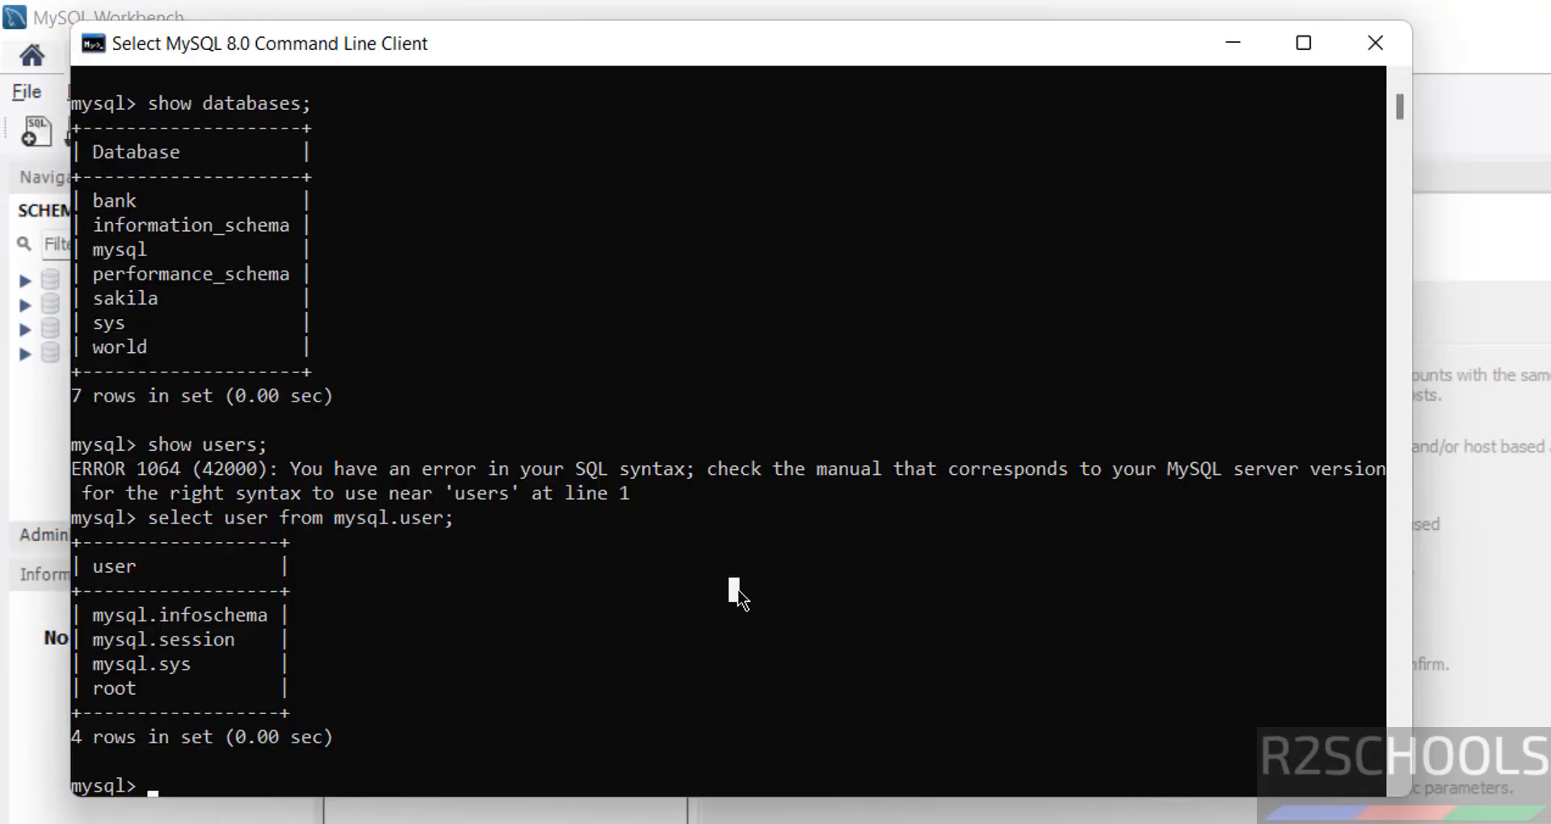
{"action": "key", "text": "Escape"}
{"action": "type", "text": "create us"}
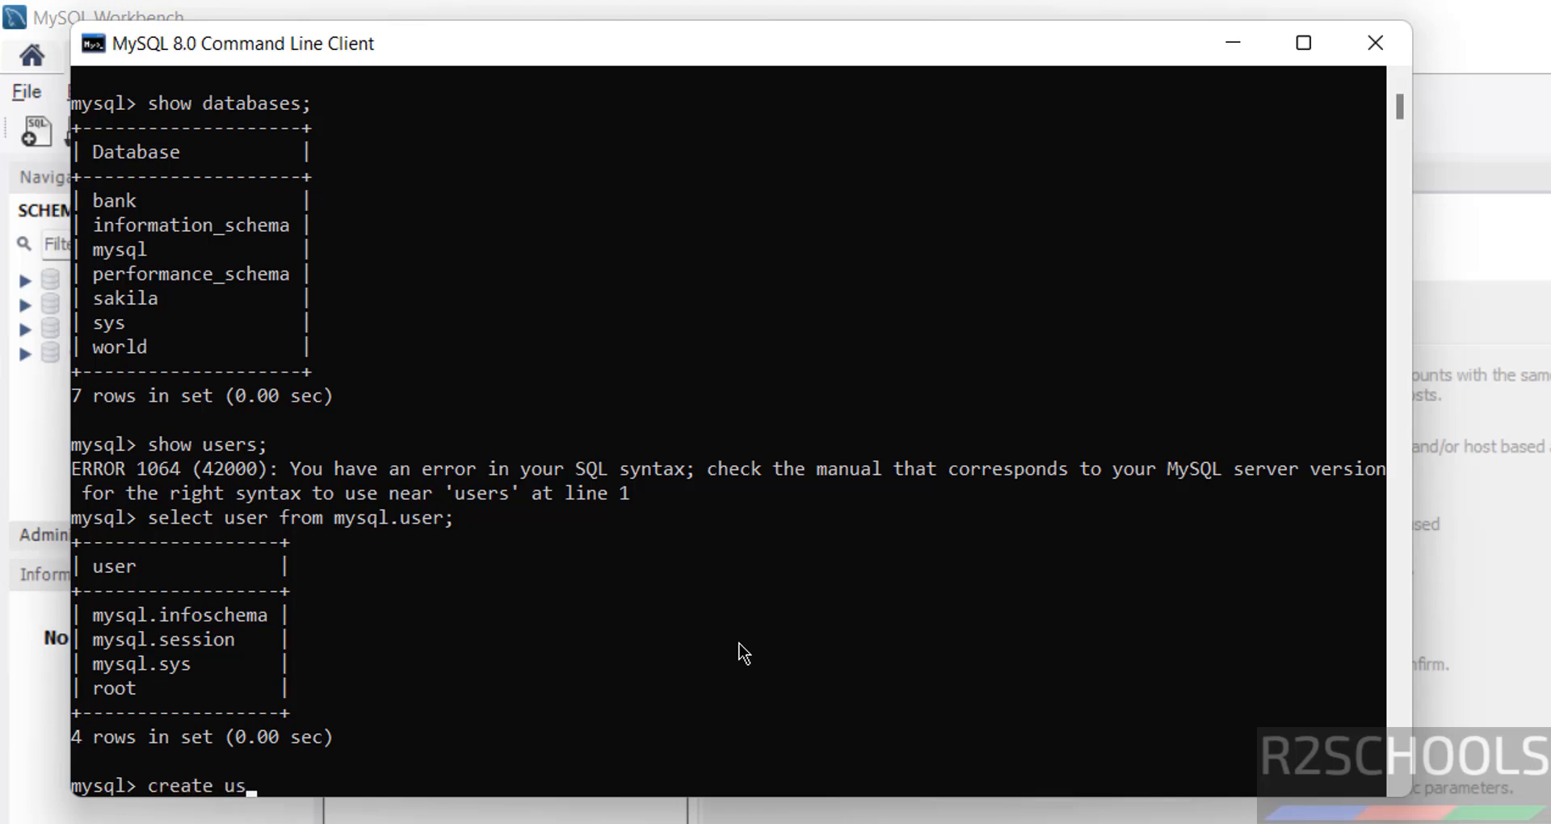
{"action": "type", "text": "er james w"}
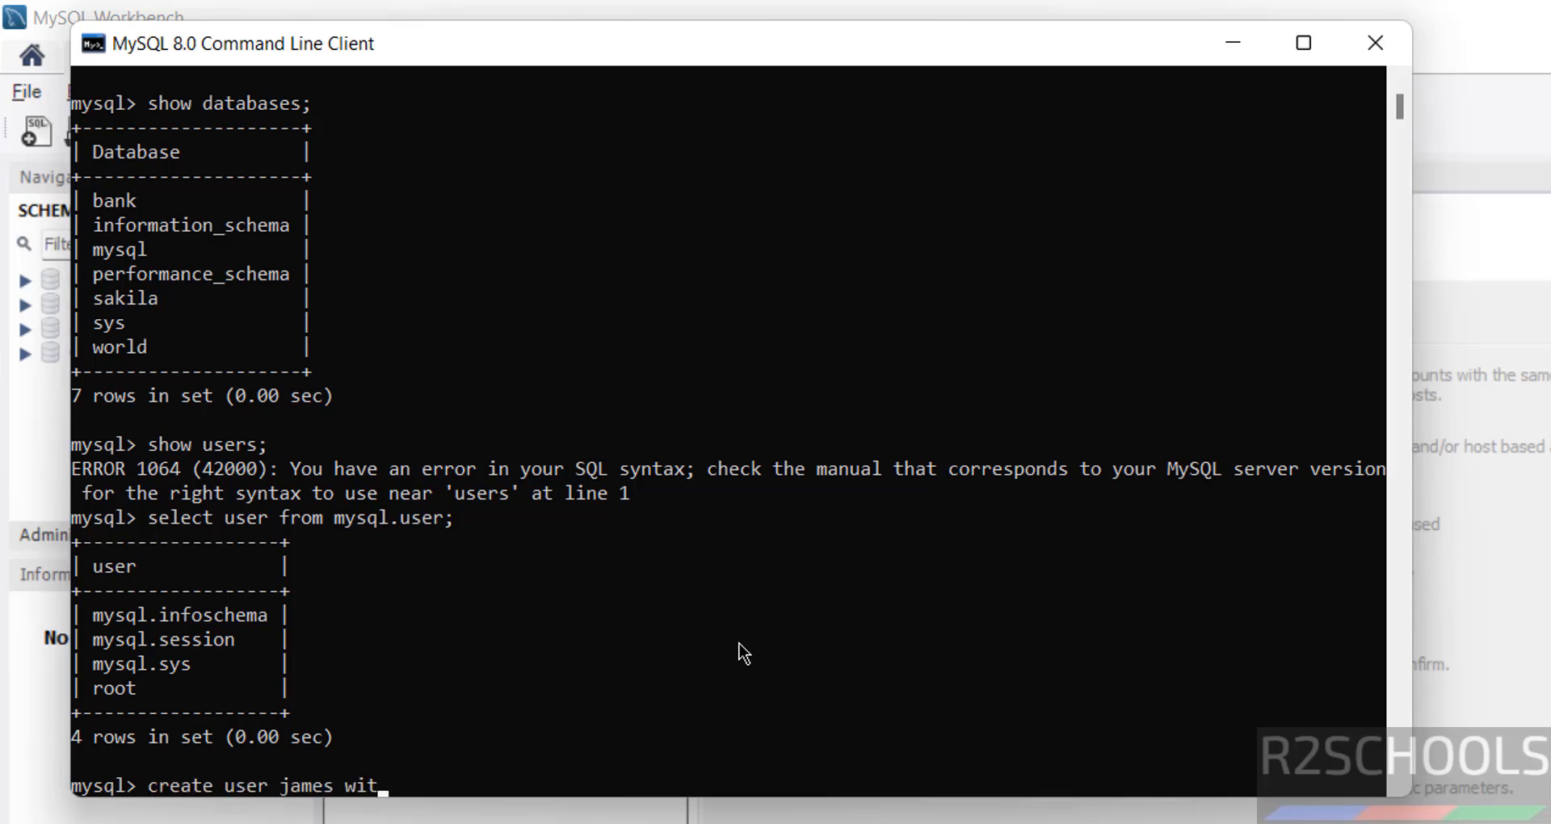
{"action": "key", "text": "BackSpace"}
{"action": "type", "text": "identified by"}
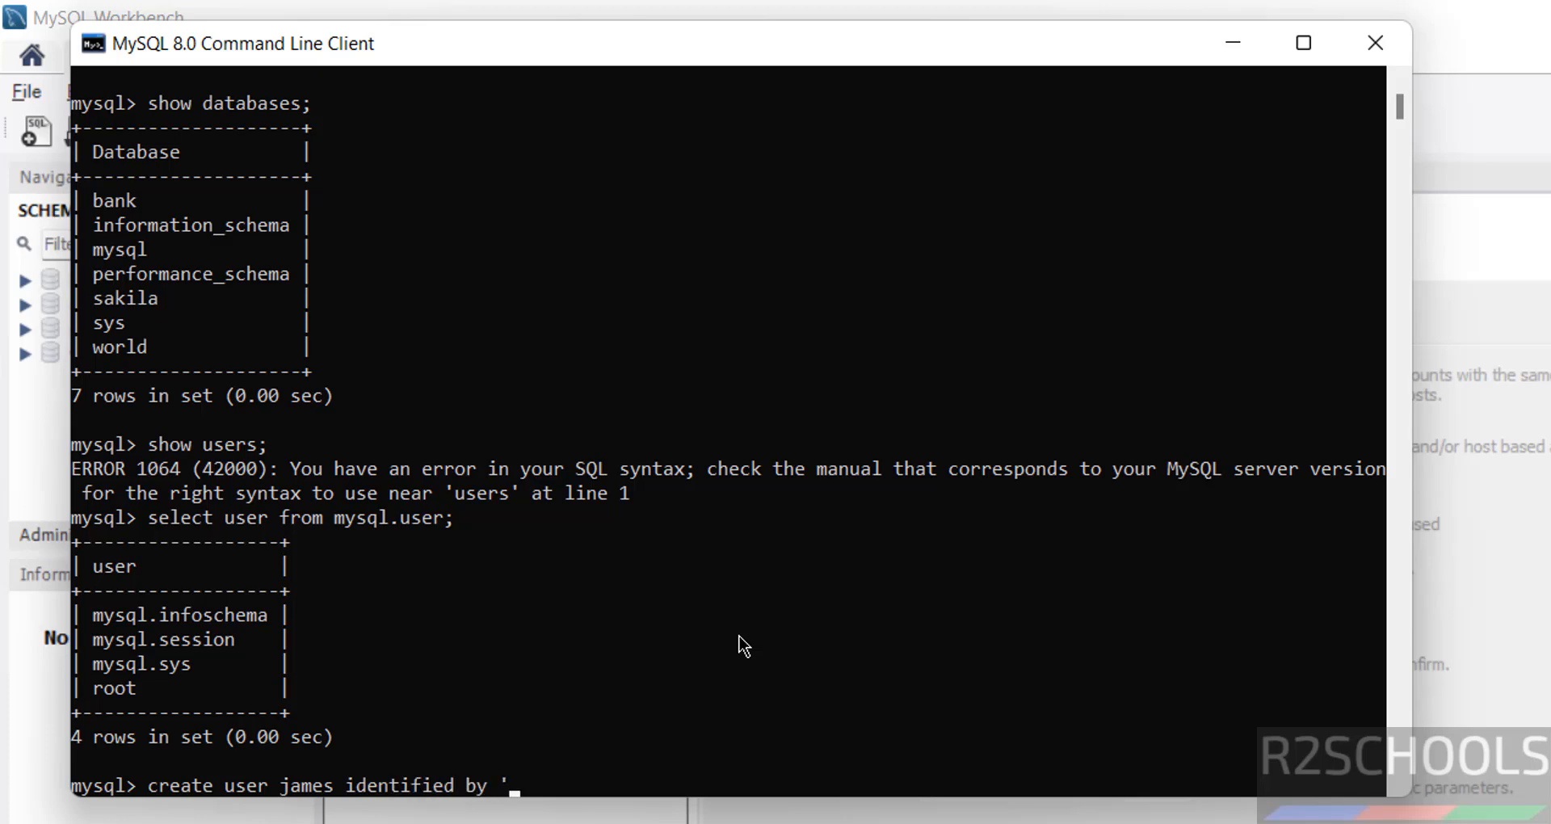
{"action": "type", "text": " 'James@123';"}
{"action": "key", "text": "Return"}
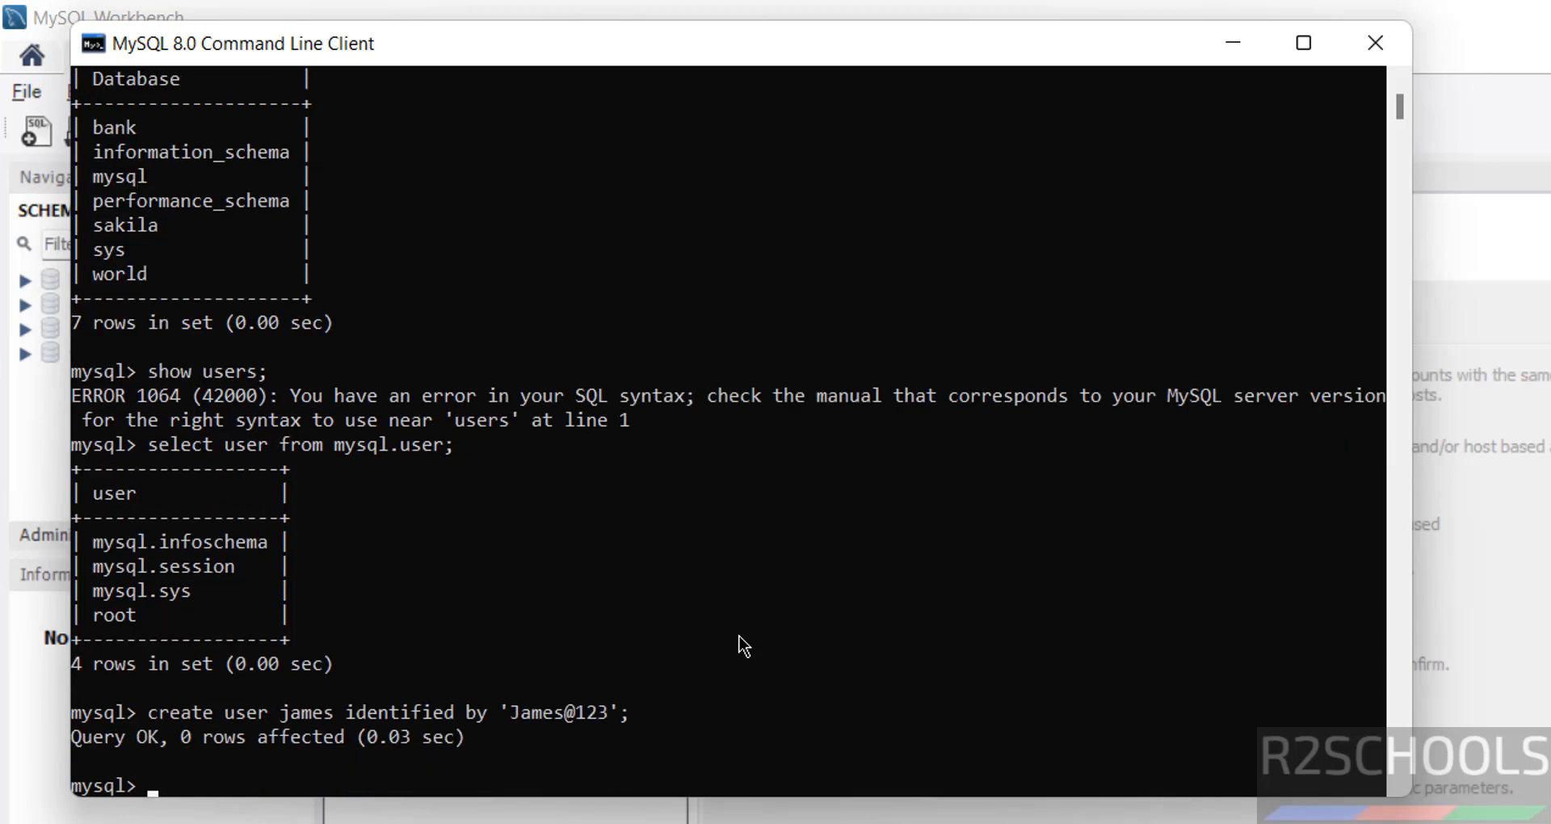
{"action": "key", "text": "Up"}
{"action": "key", "text": "Up"}
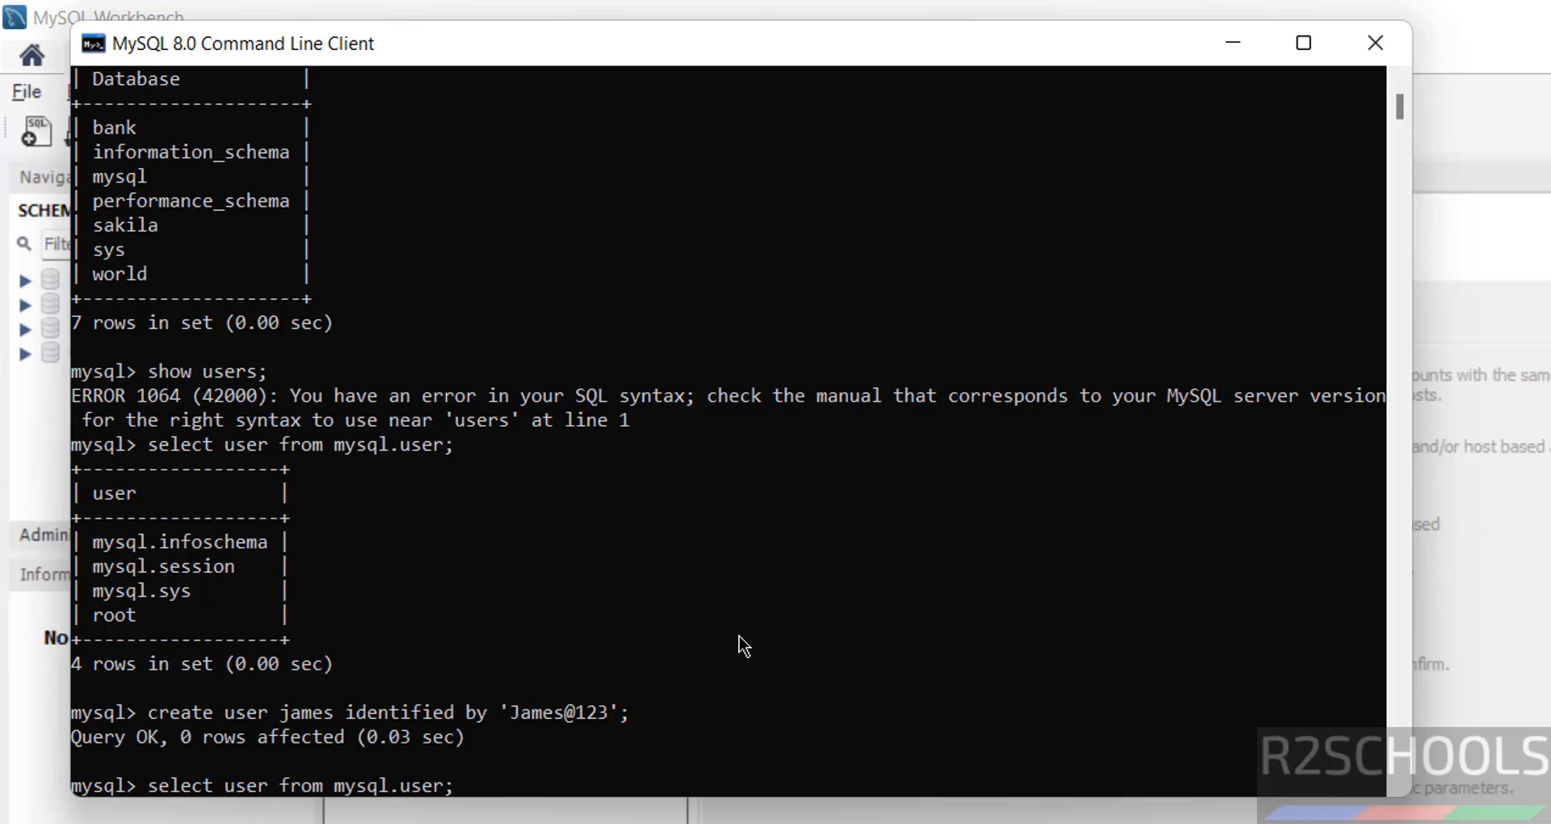
{"action": "key", "text": "Return"}
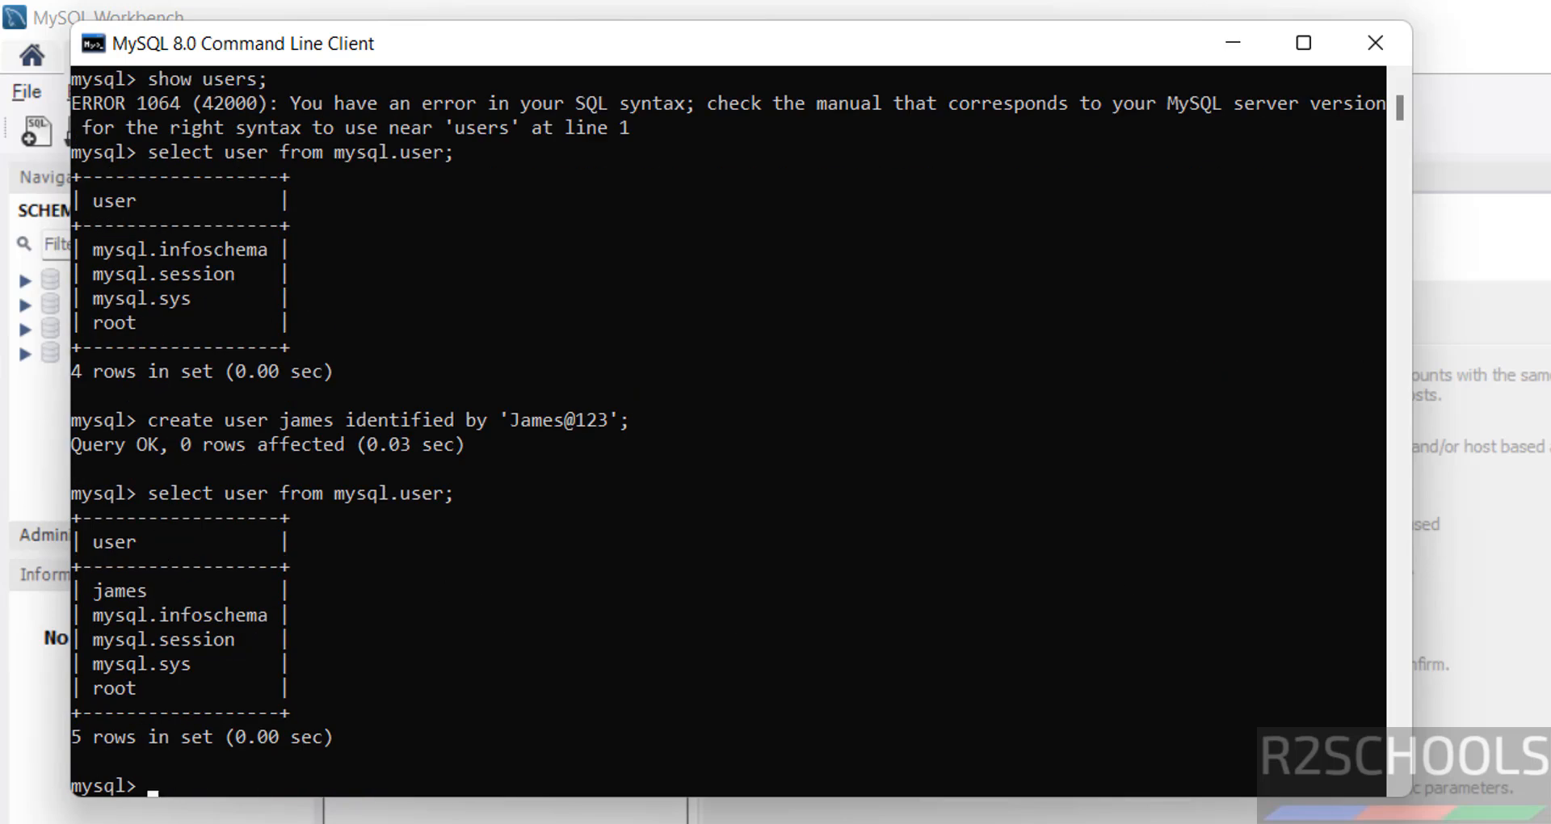
Reopen Workbench's user accounts page so james is listed.
{"action": "key", "text": "alt+Tab"}
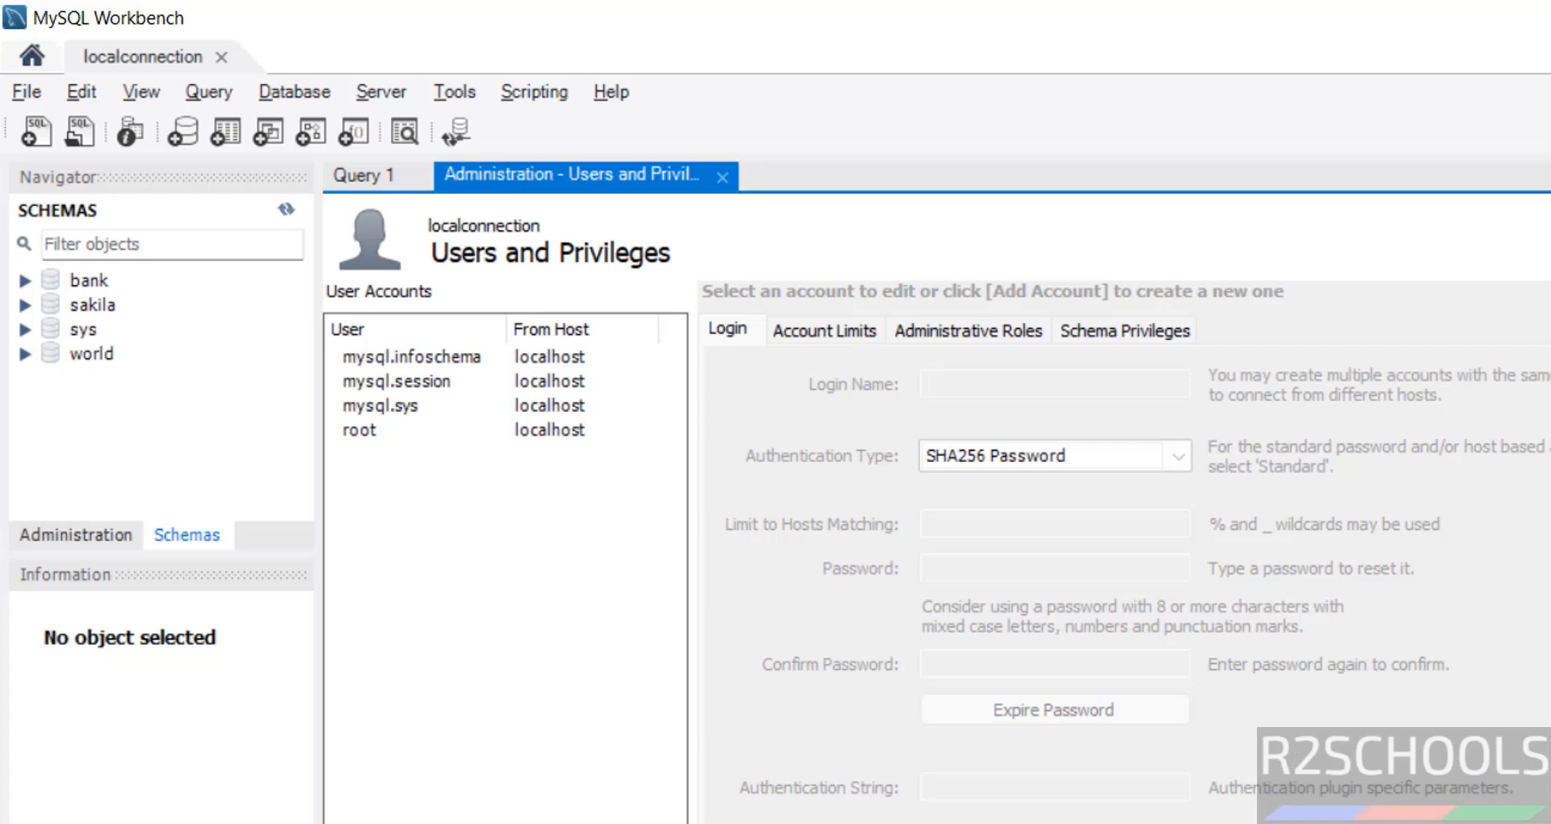
{"action": "left_click", "coordinate": [722, 177]}
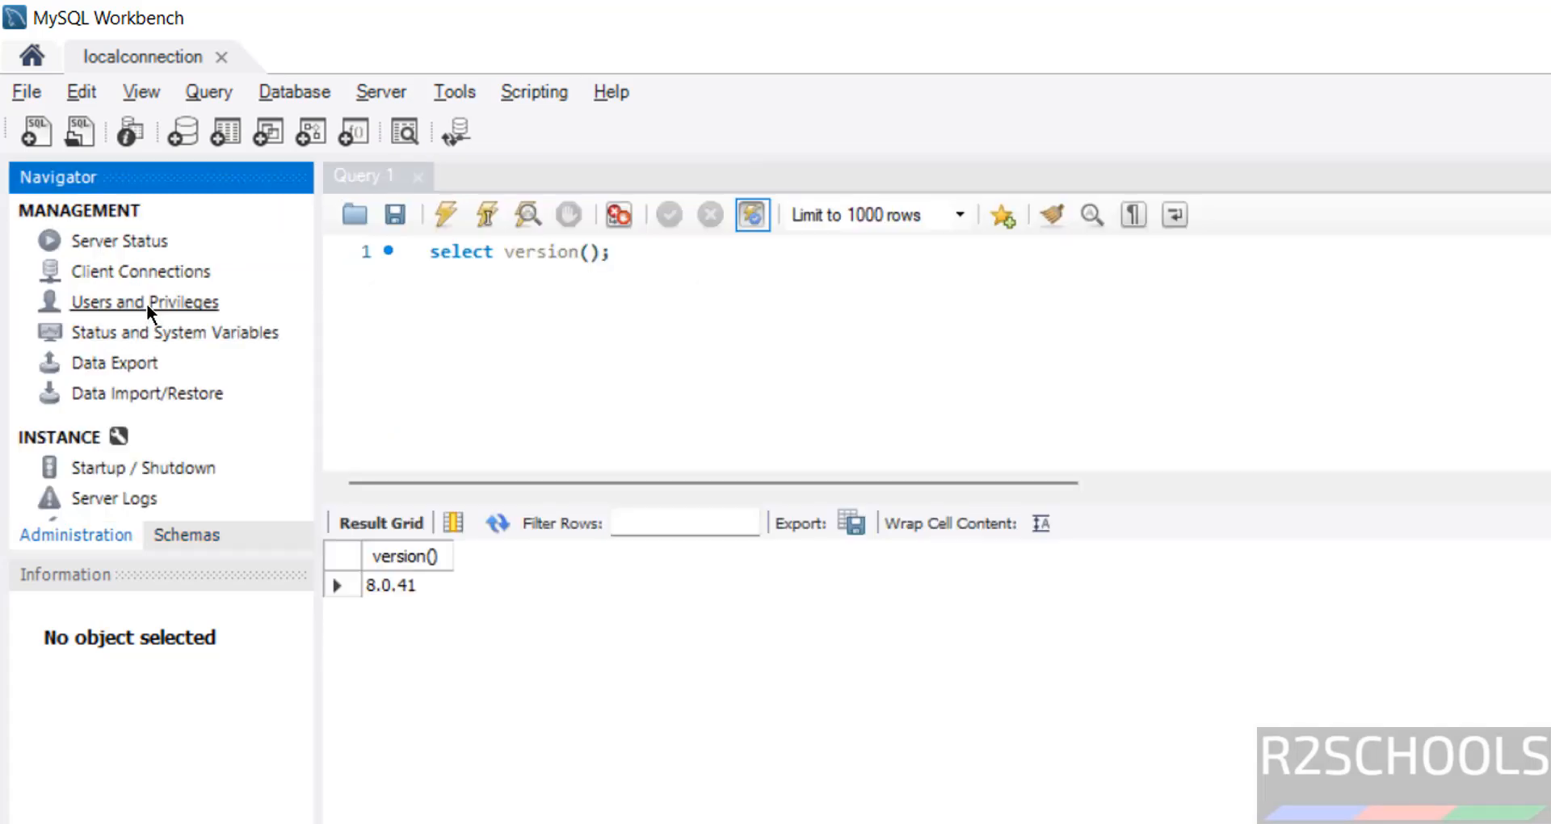
{"action": "left_click", "coordinate": [147, 303]}
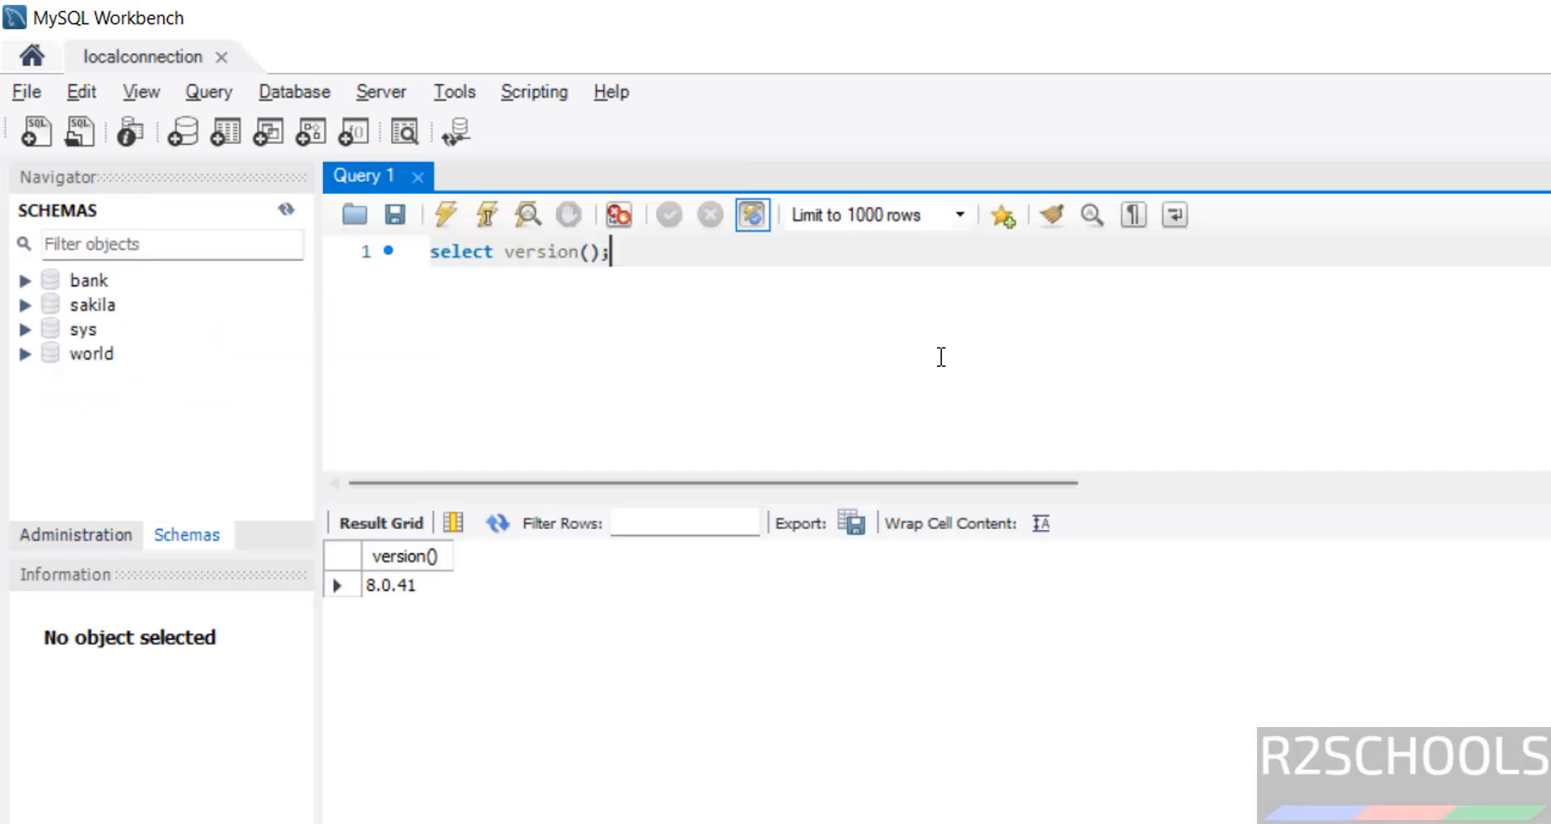
{"action": "key", "text": "ctrl+a"}
Switch to the bank database, confirm it with select database();, and list its tables.
{"action": "key", "text": "alt+Tab"}
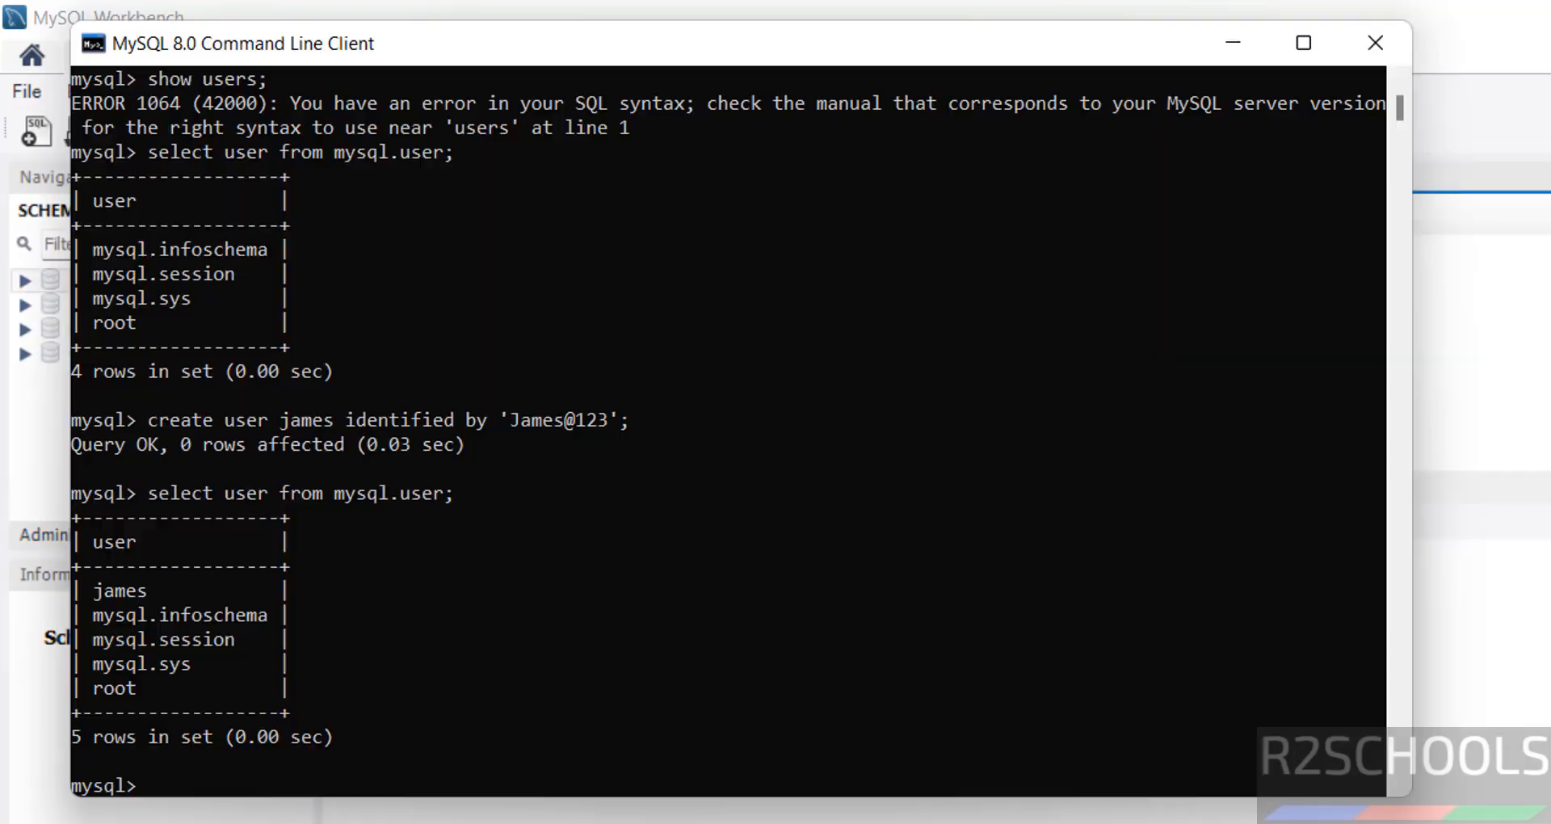
{"action": "type", "text": "use bank;"}
{"action": "key", "text": "Return"}
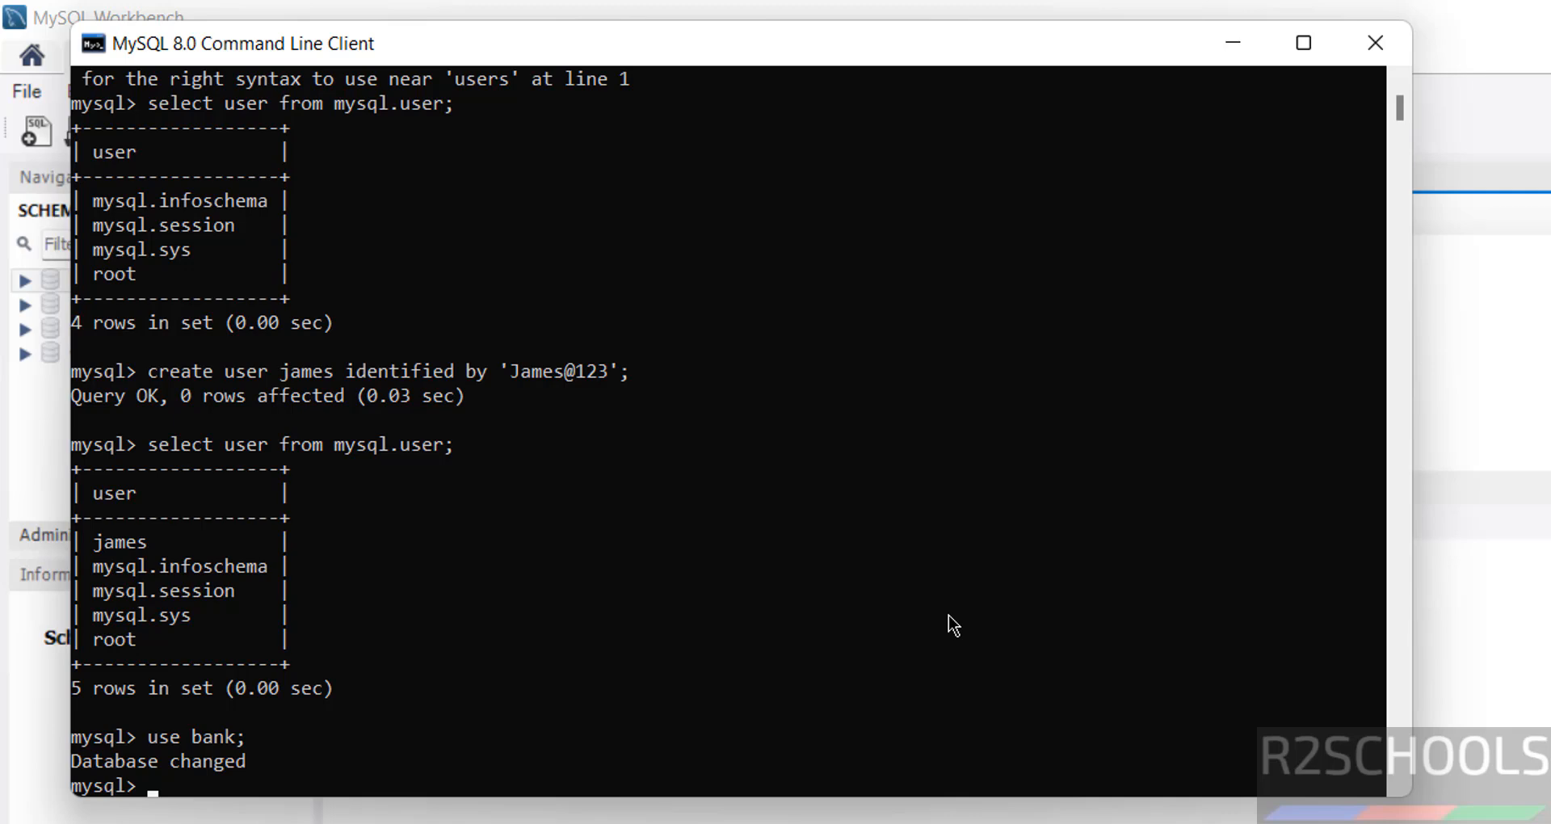
{"action": "type", "text": "show"}
{"action": "key", "text": "BackSpace"}
{"action": "key", "text": "BackSpace"}
{"action": "key", "text": "BackSpace"}
{"action": "key", "text": "BackSpace"}
{"action": "key", "text": "BackSpace"}
{"action": "type", "text": "select database("}
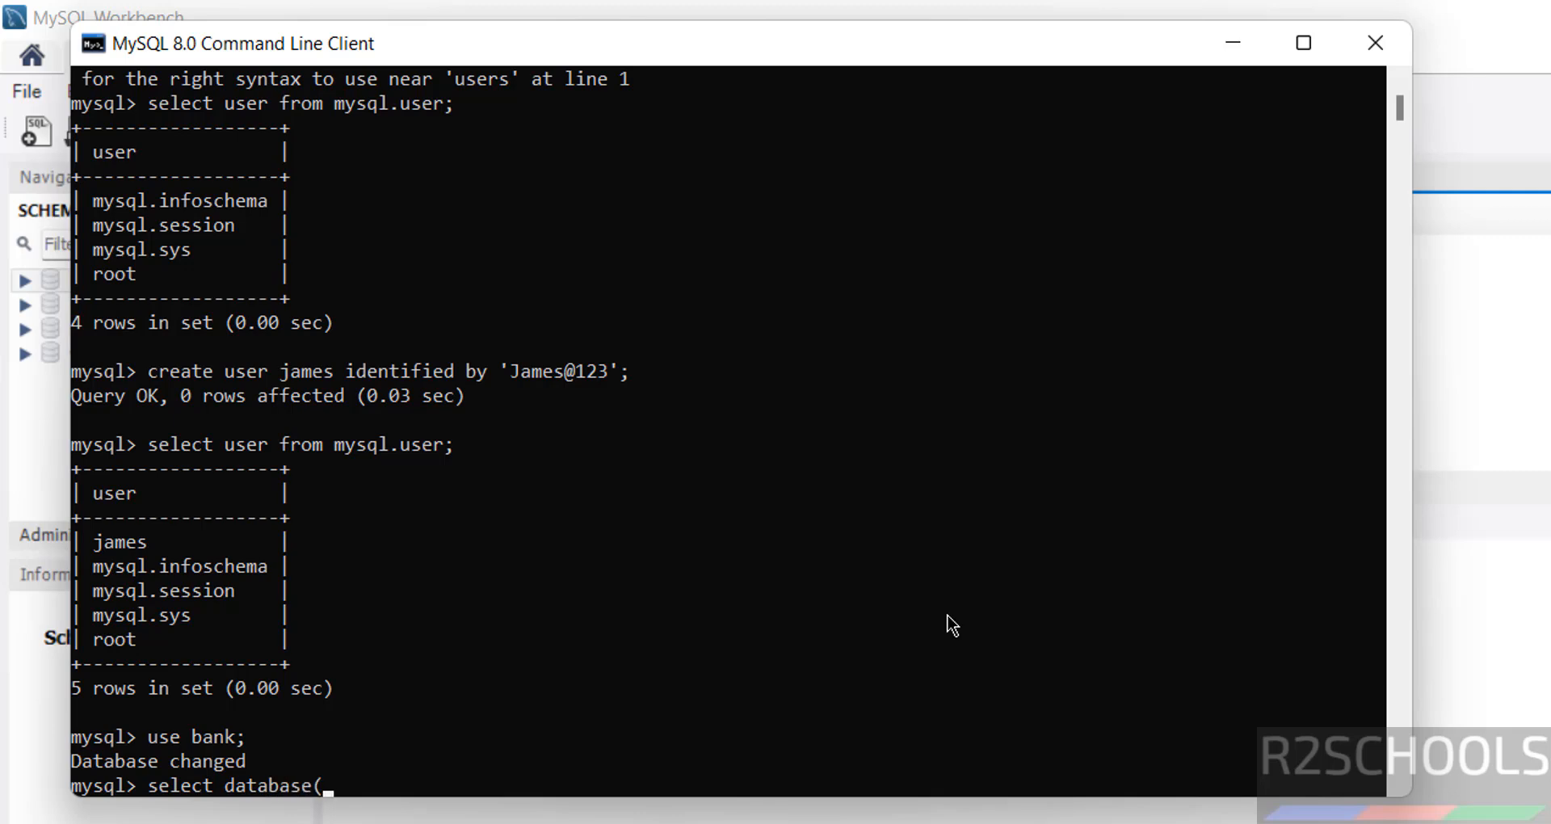
{"action": "type", "text": ");"}
{"action": "key", "text": "Return"}
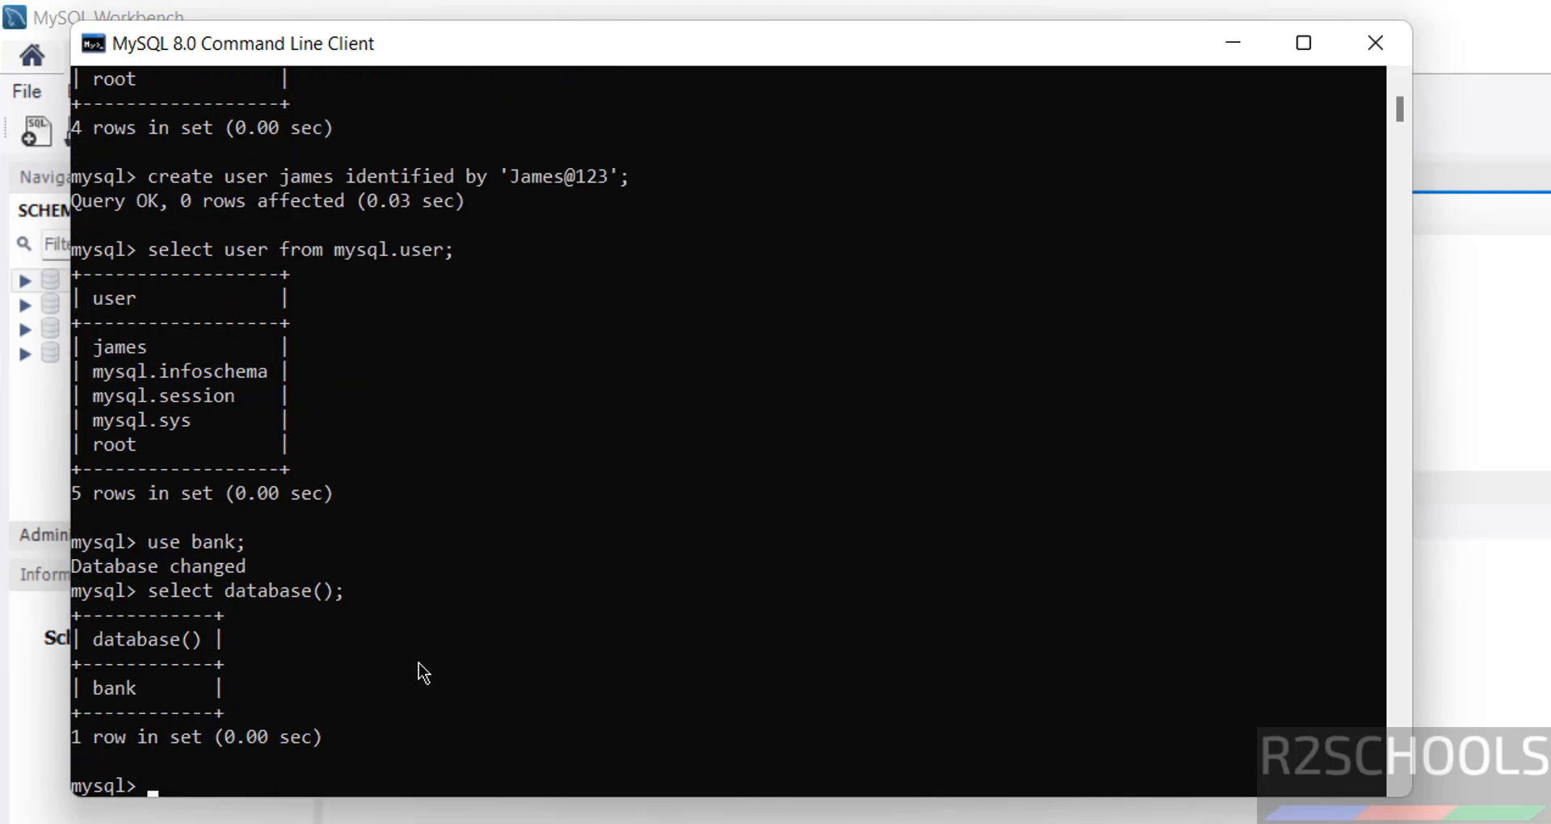
{"action": "type", "text": "show tables;"}
{"action": "key", "text": "Return"}
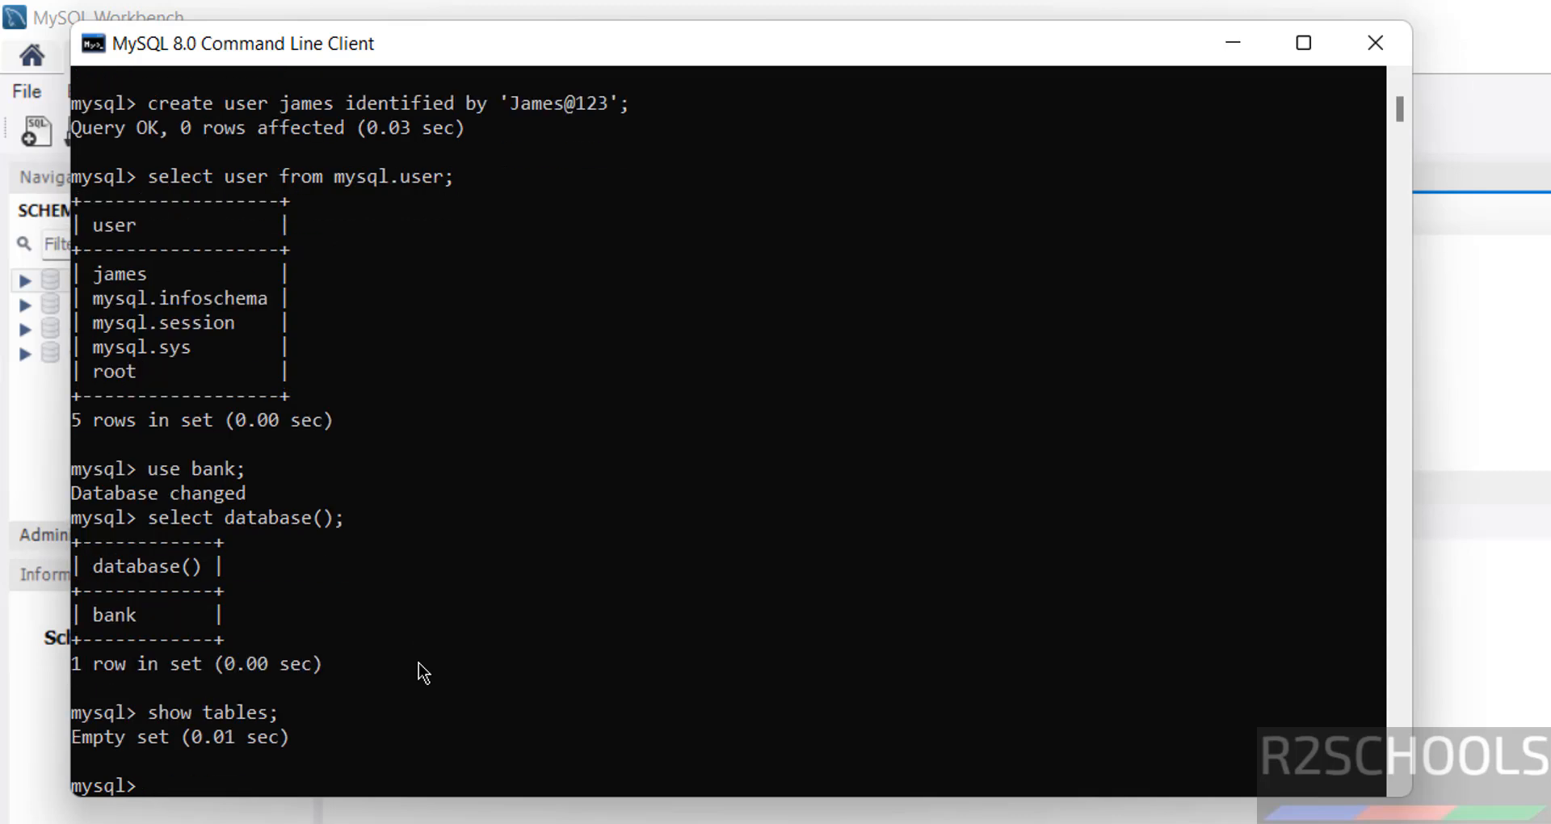
Create table customer (cno int primary key, cname varchar(50) not null) and verify it in Workbench.
{"action": "type", "text": "create table"}
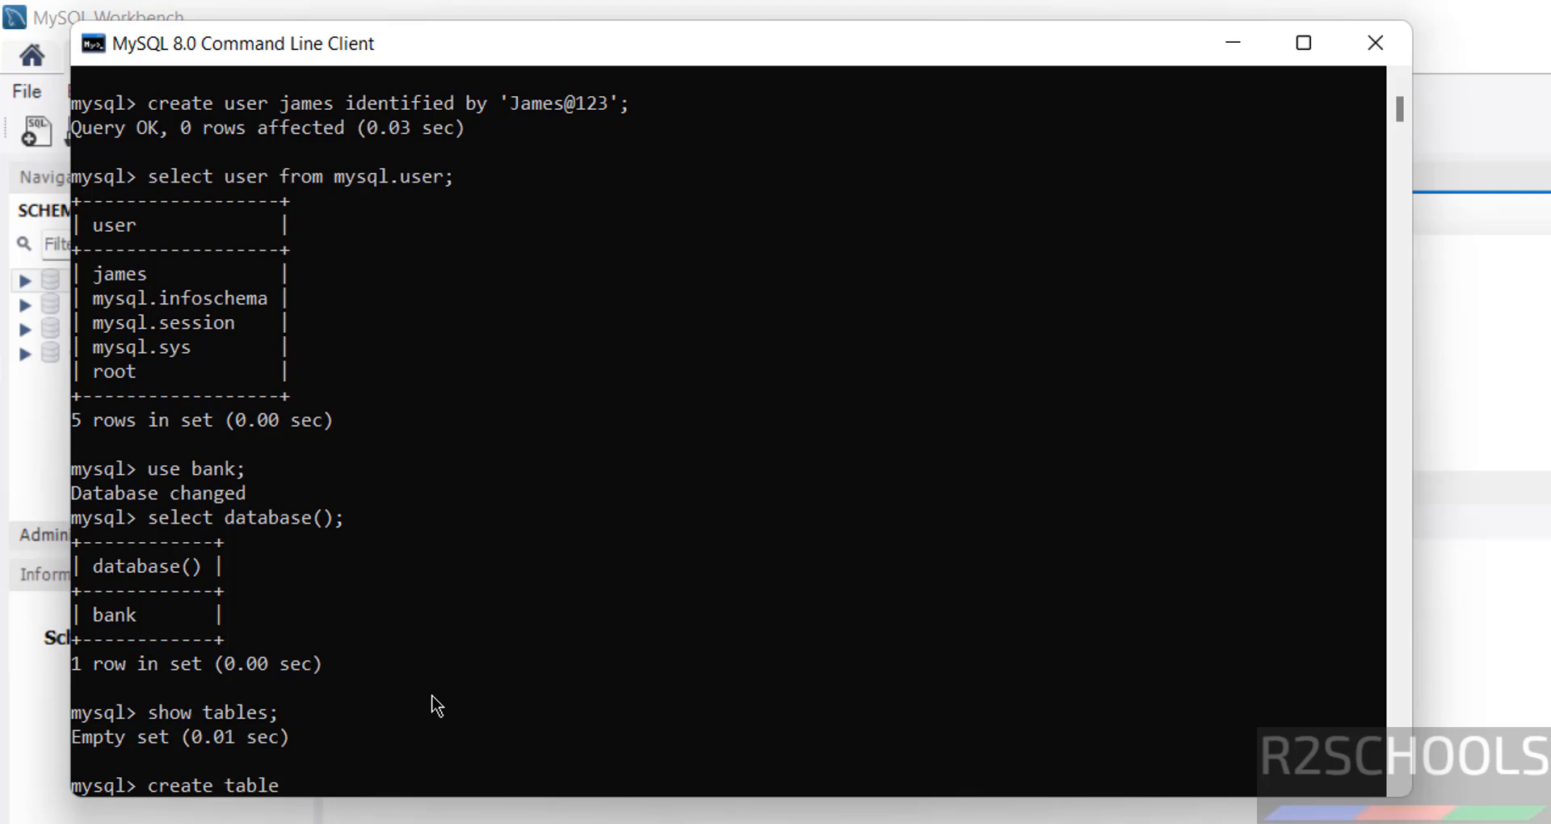
{"action": "type", "text": " customer(cno int primary"}
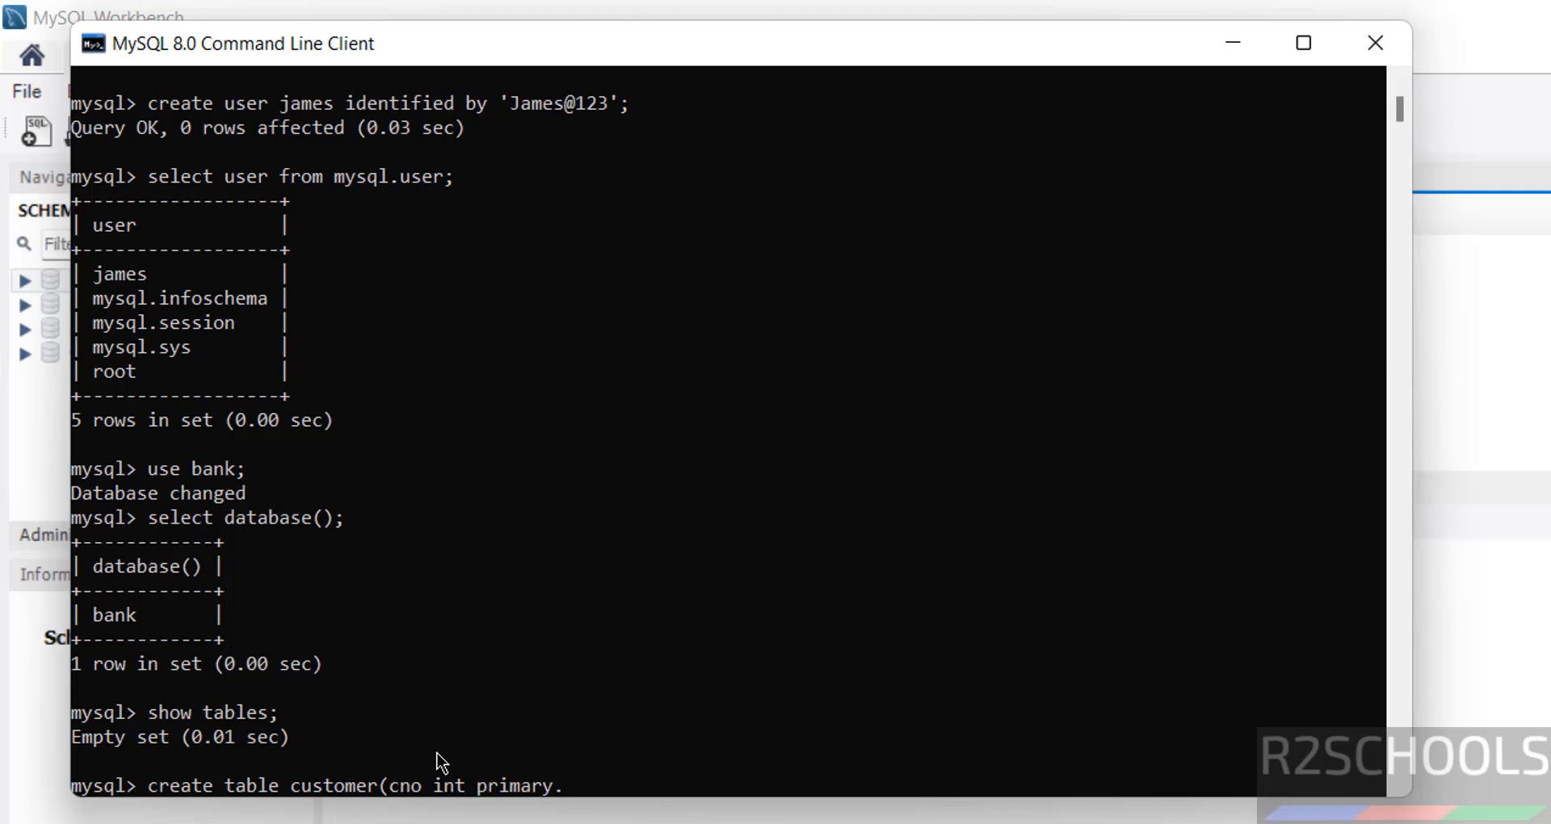
{"action": "type", "text": " key, cname varchar"}
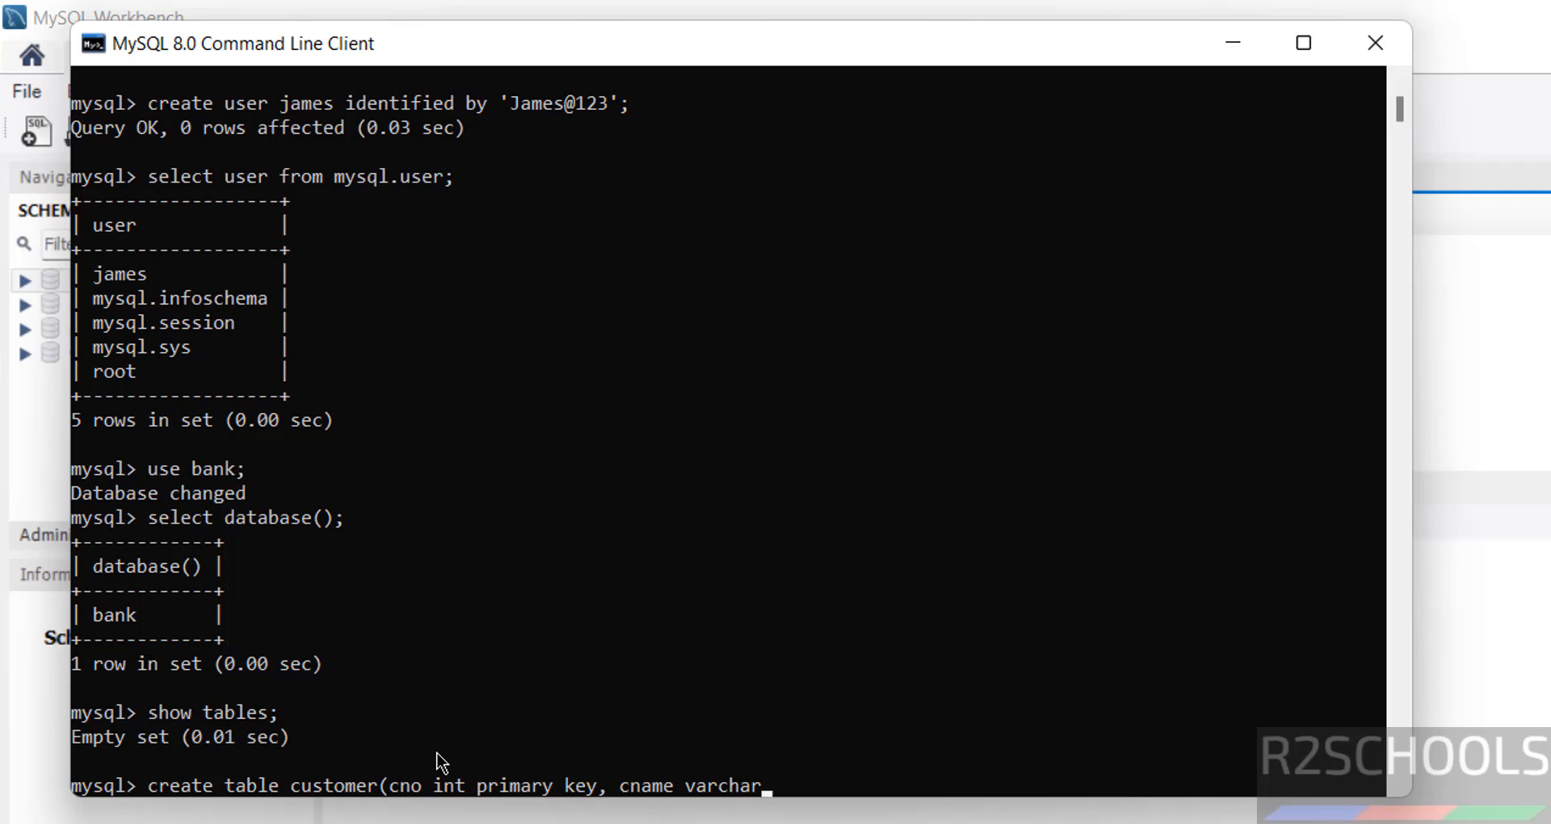
{"action": "type", "text": "(50) not null);"}
{"action": "key", "text": "Return"}
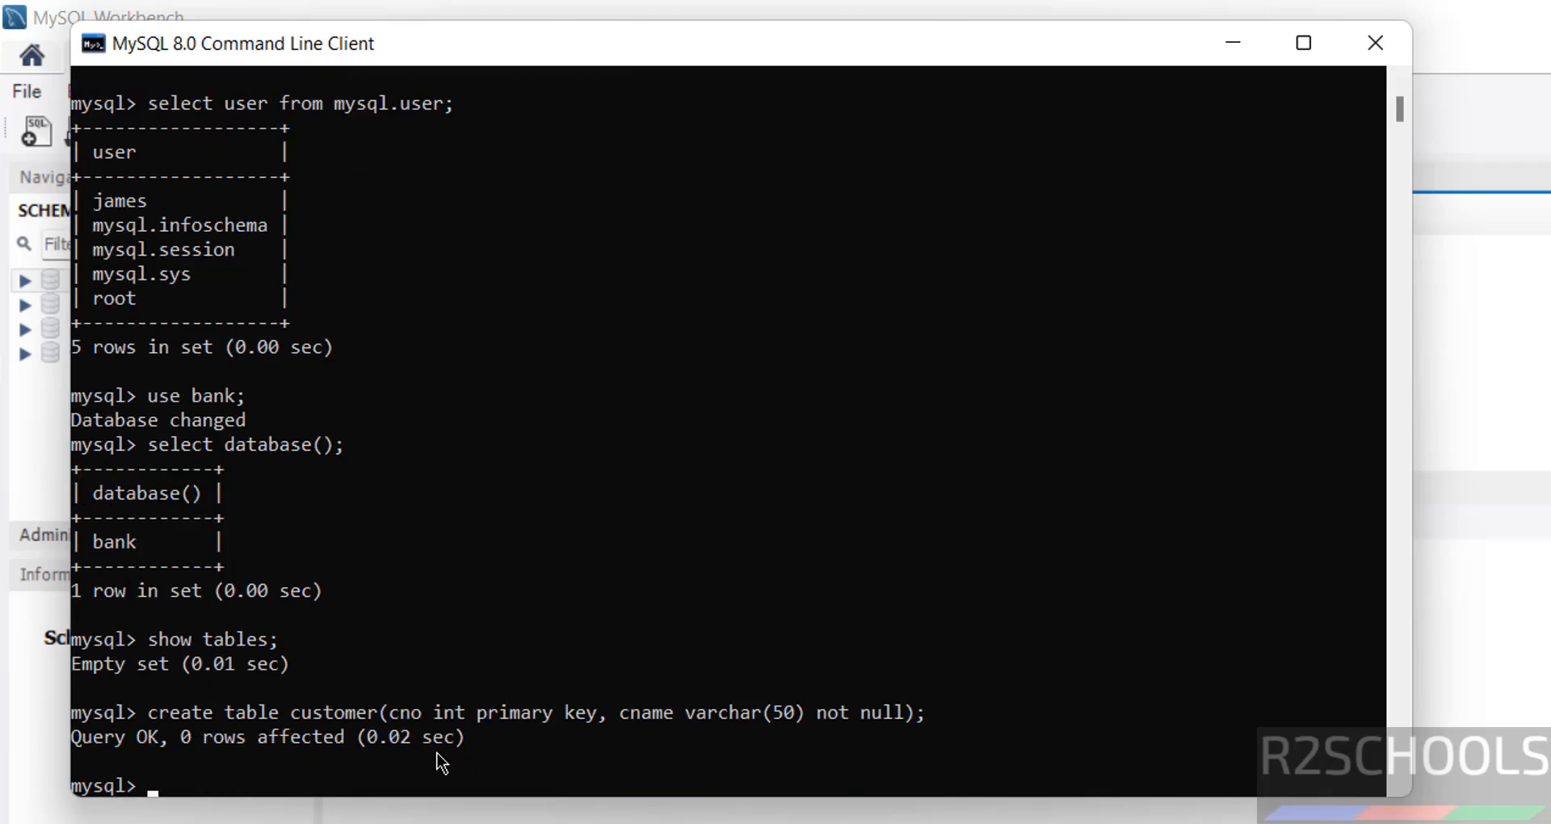
{"action": "type", "text": "show tables"}
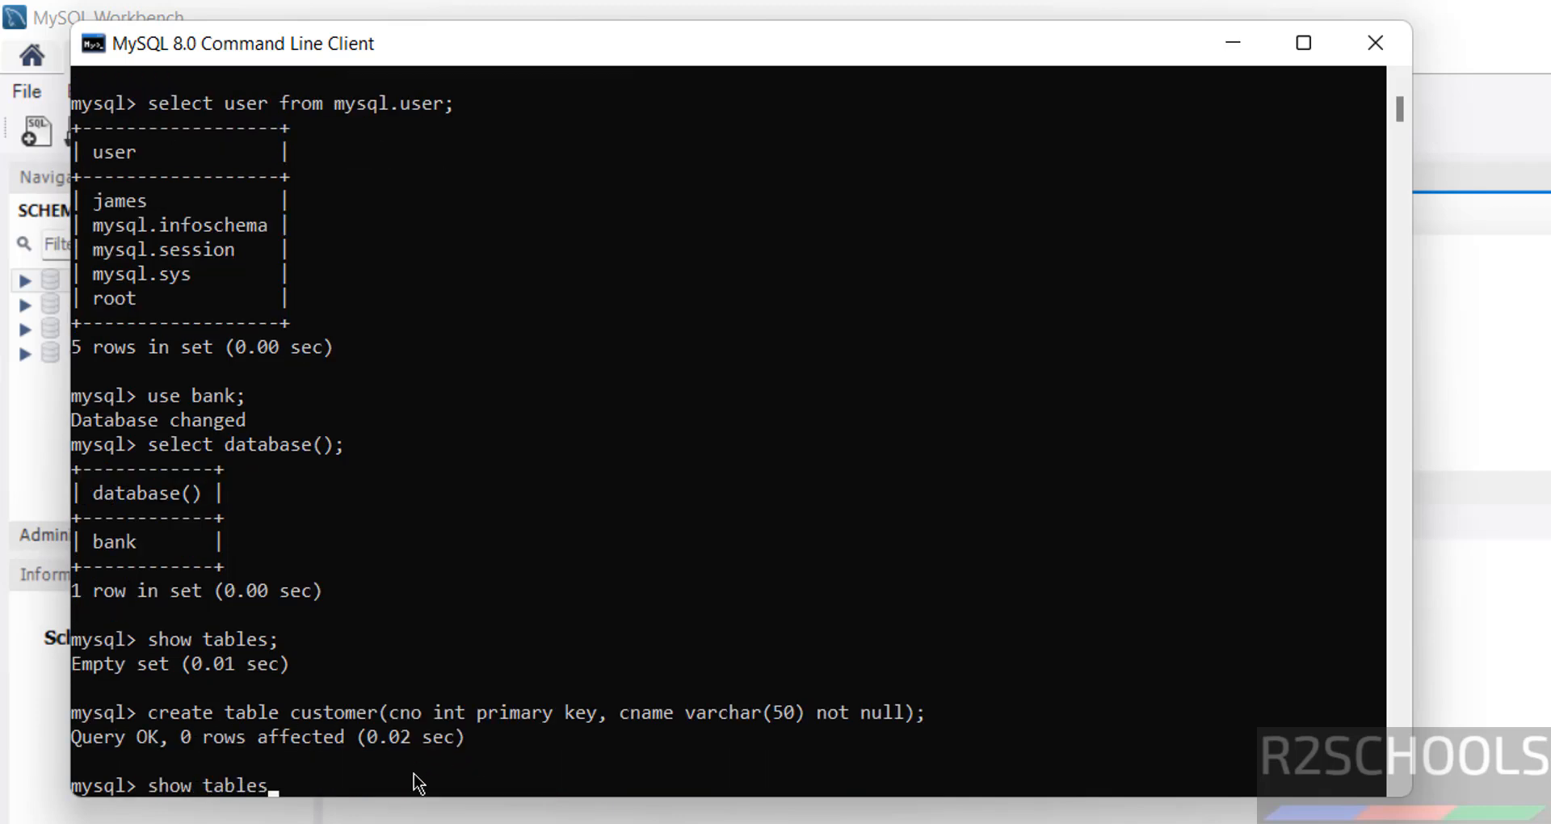
{"action": "type", "text": ";"}
{"action": "key", "text": "Return"}
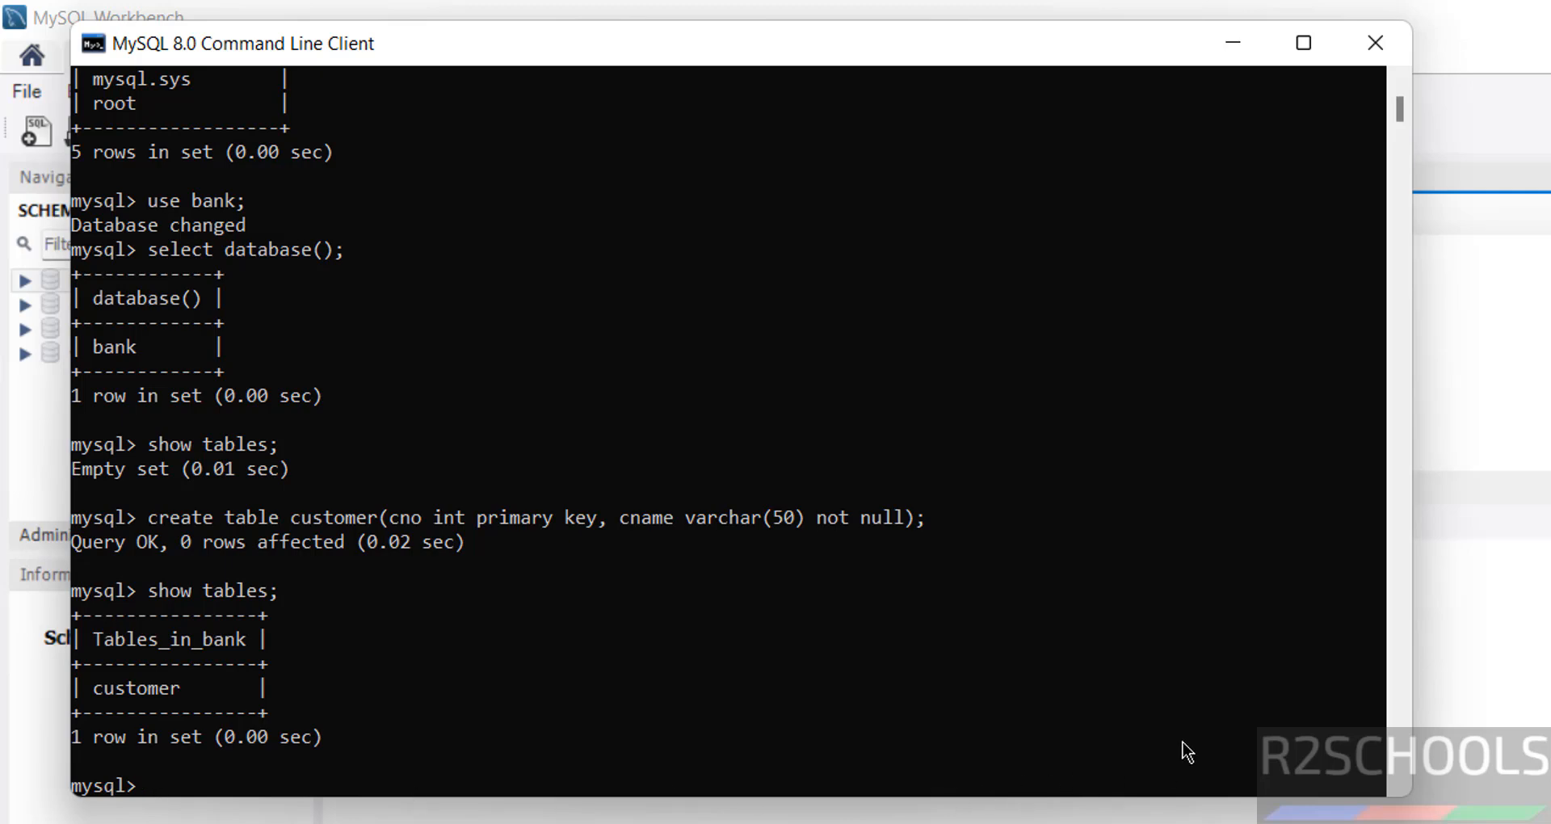
{"action": "left_click", "coordinate": [1526, 332]}
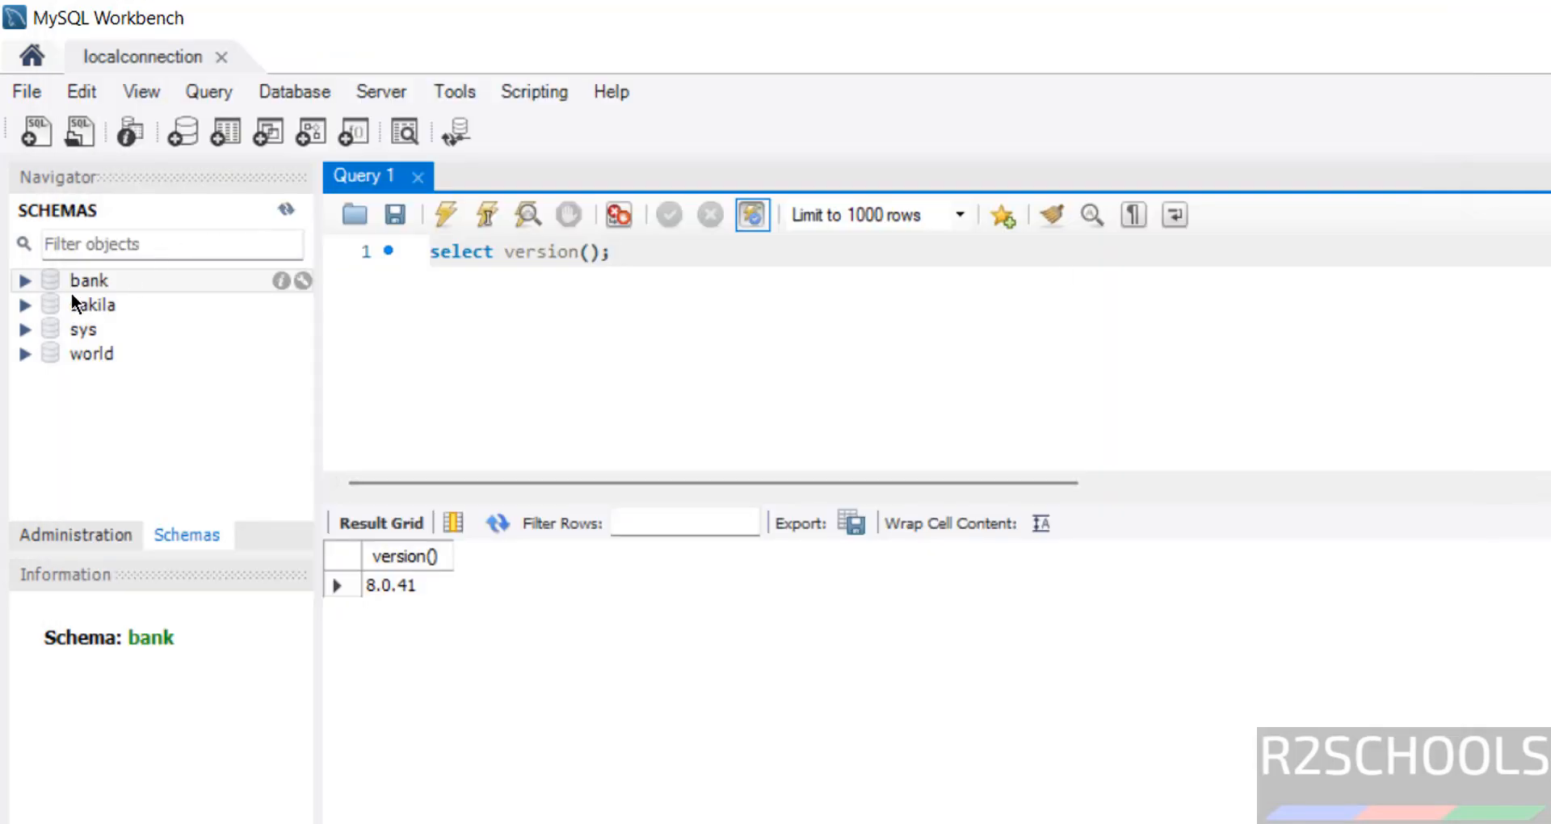
{"action": "left_click", "coordinate": [31, 281]}
{"action": "left_click", "coordinate": [55, 302]}
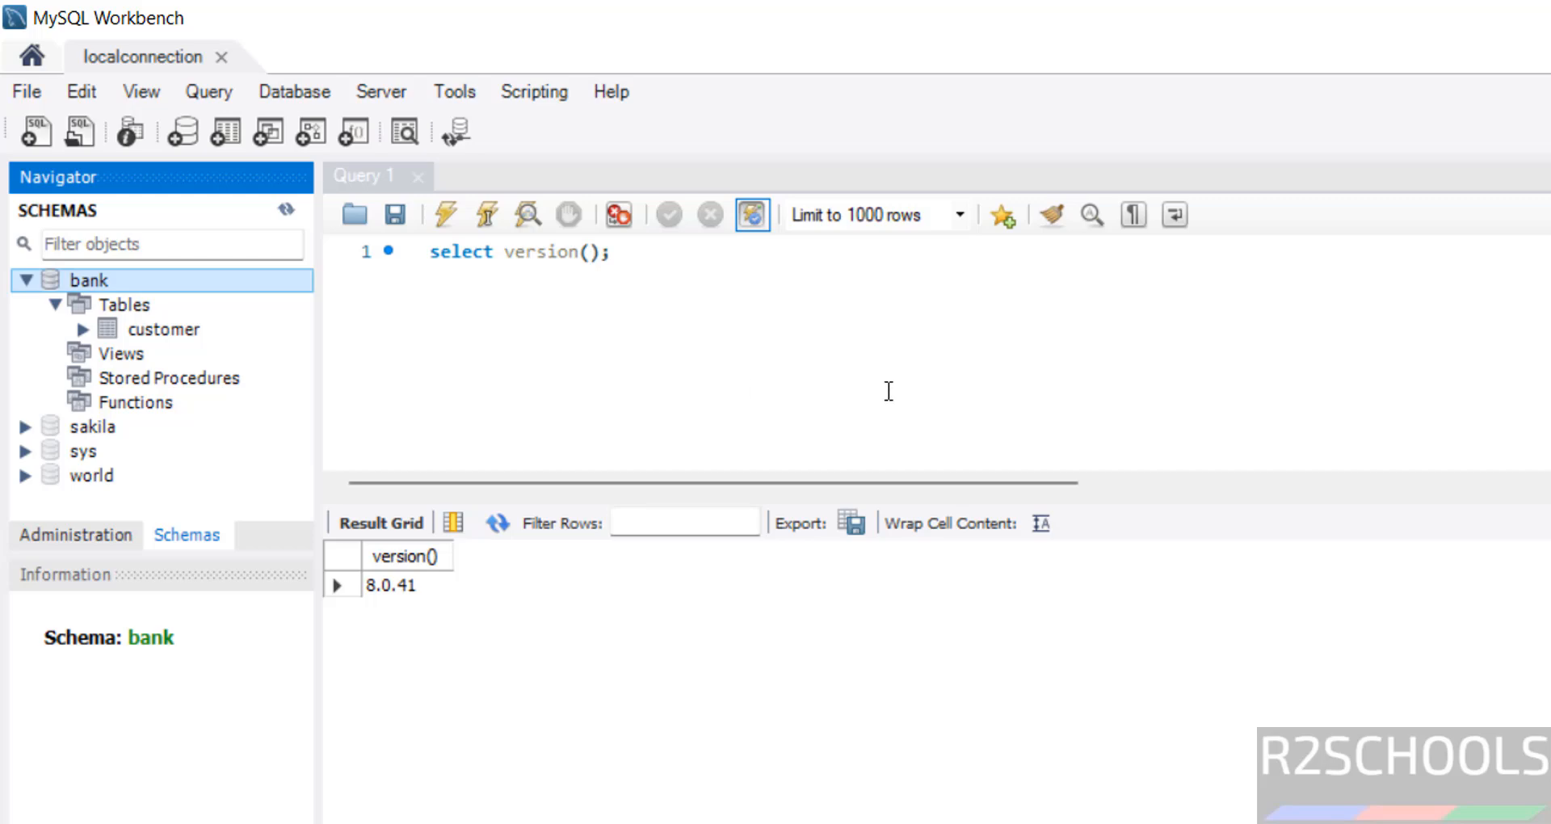
Open the Services console via services.msc and select the MySQL80 service.
{"action": "key", "text": "super+r"}
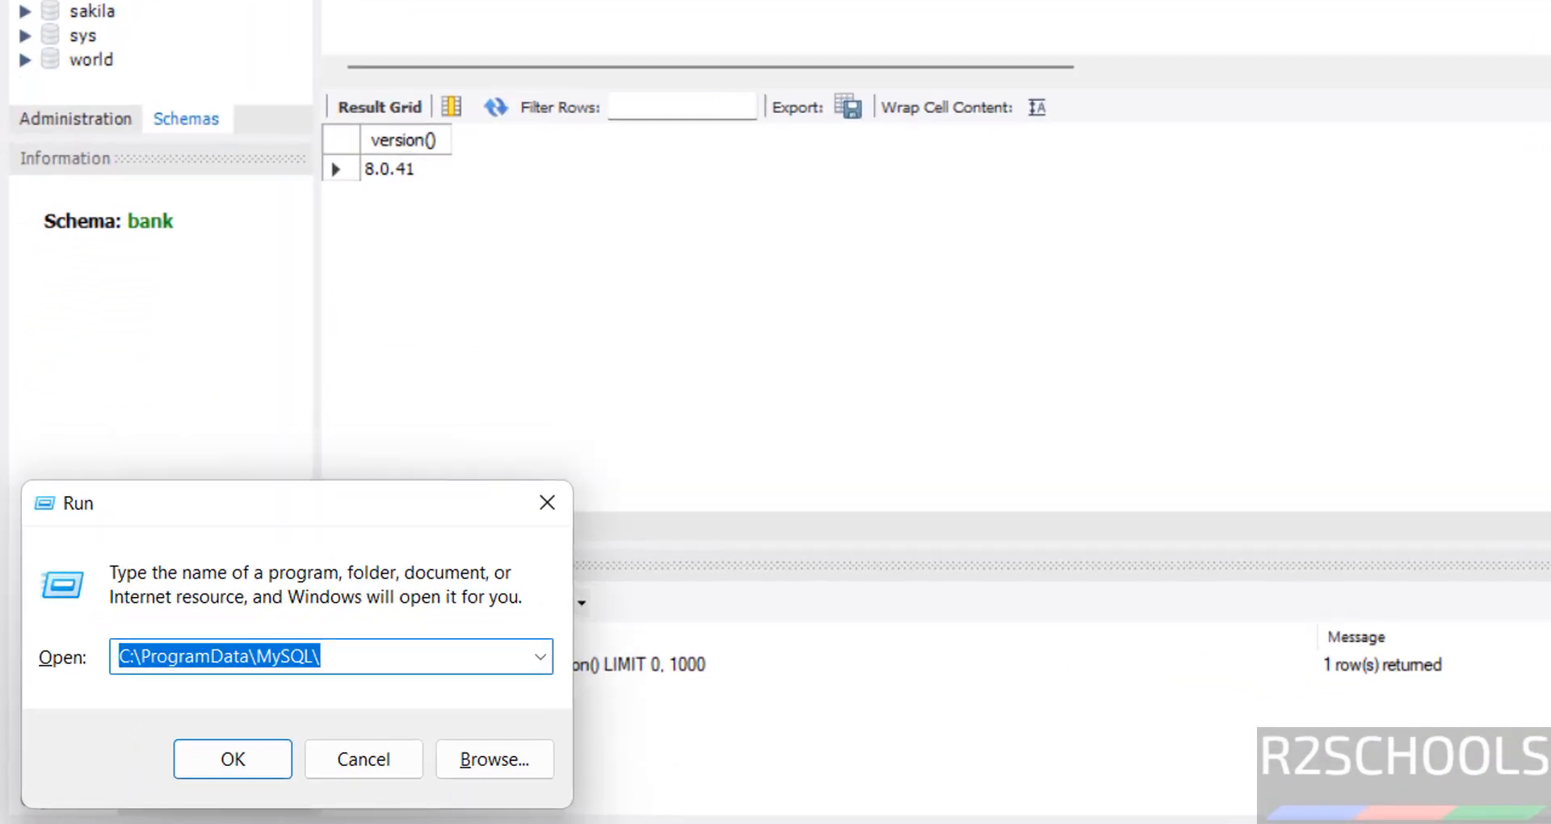
{"action": "type", "text": "se"}
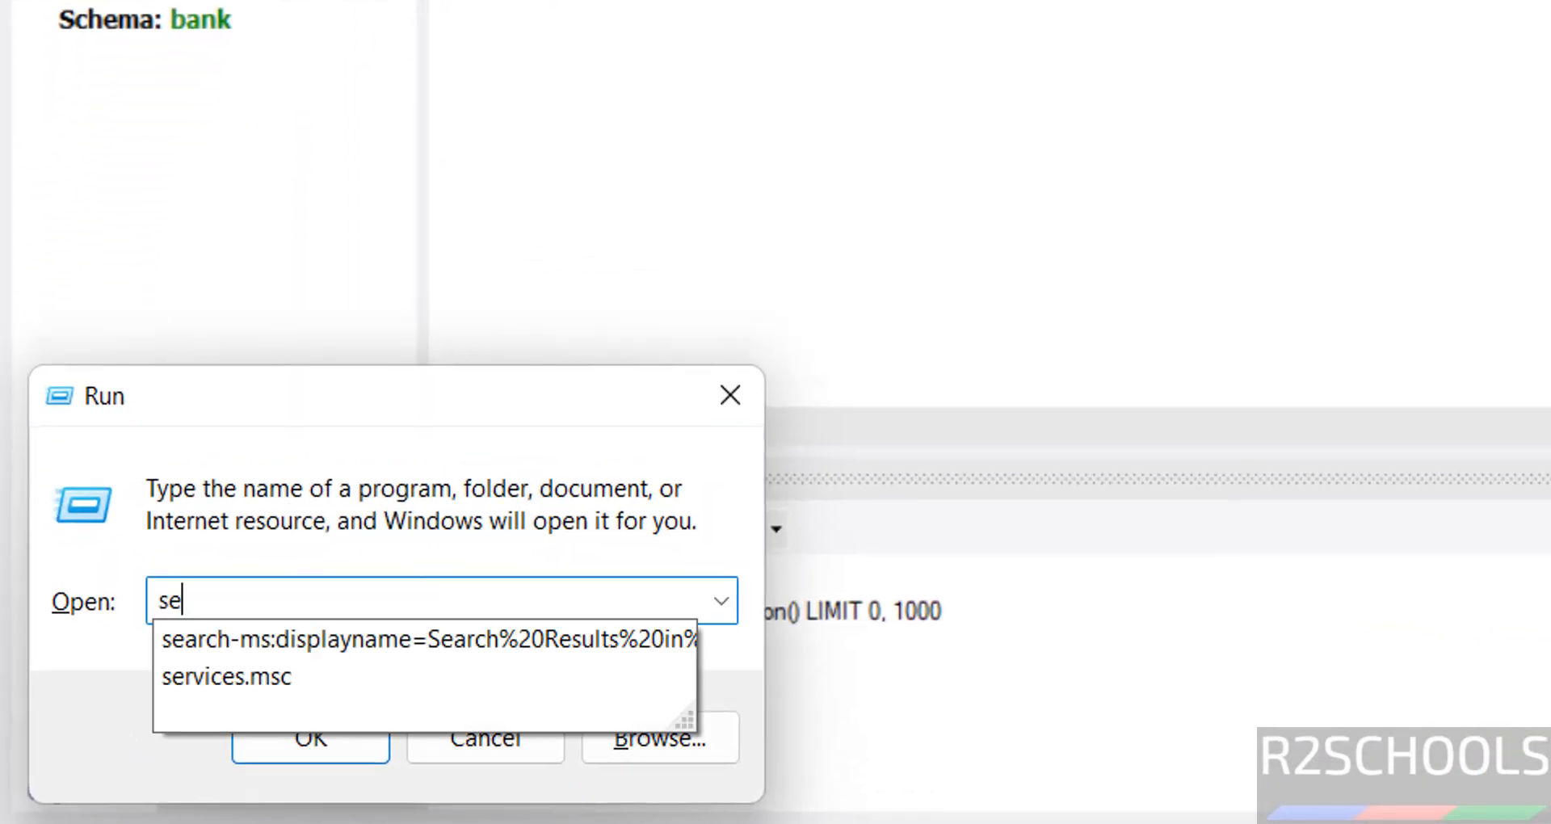
{"action": "type", "text": "rvices"}
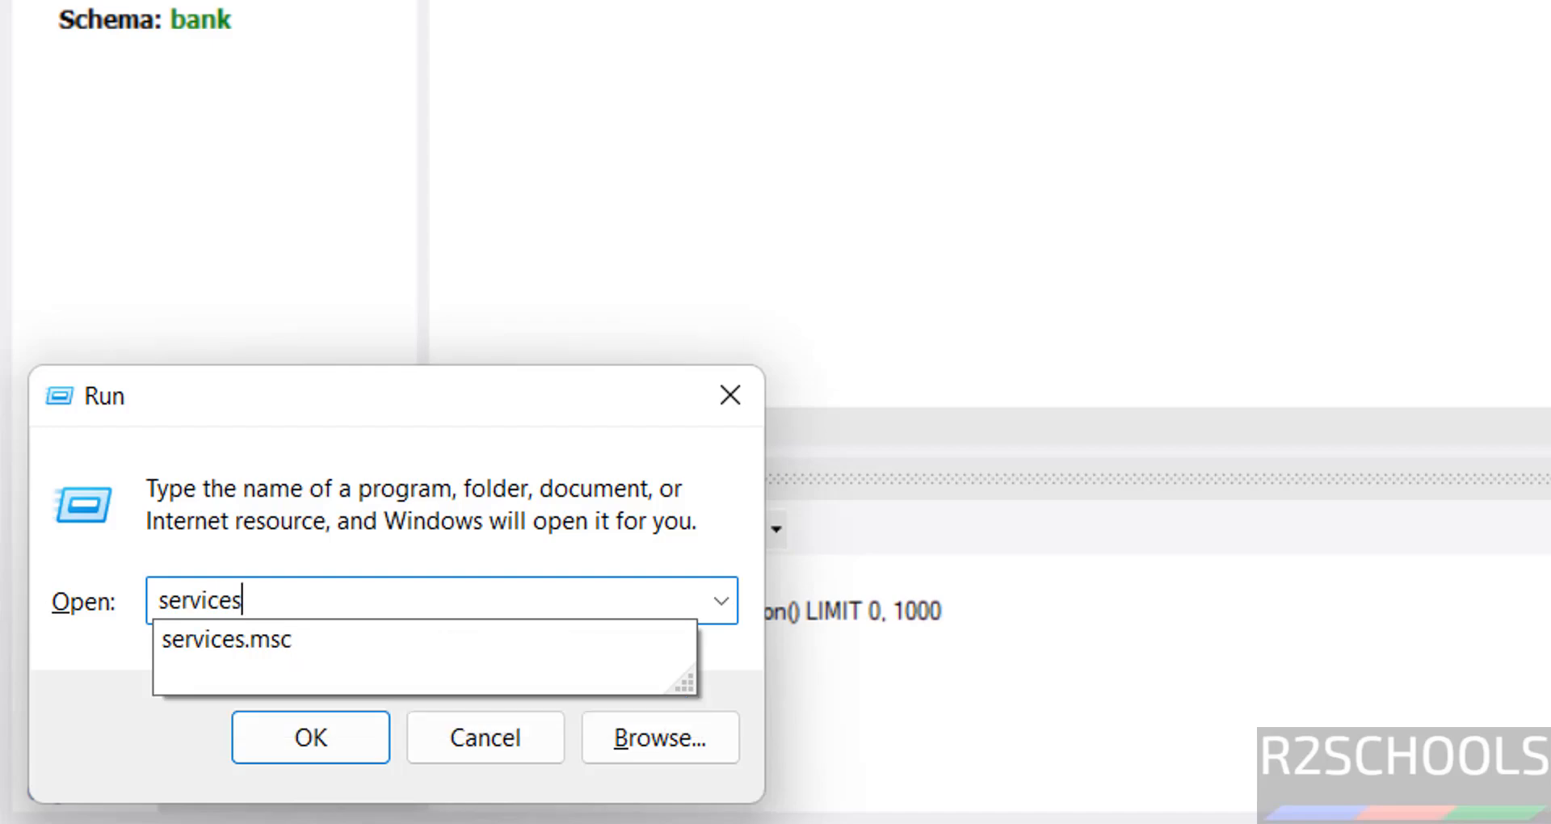
{"action": "type", "text": ".msc"}
{"action": "key", "text": "Return"}
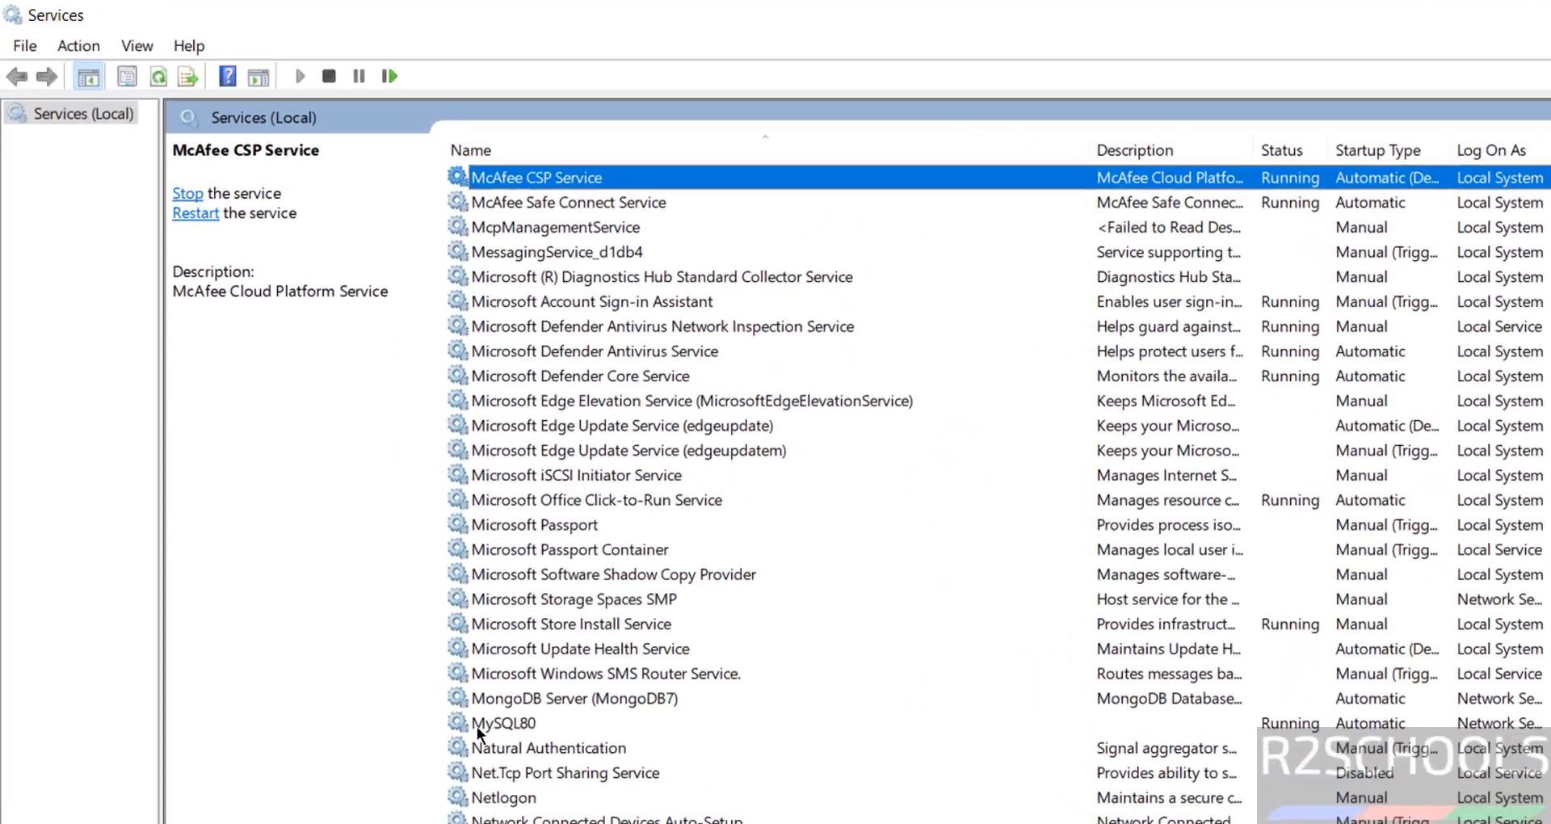
{"action": "left_click", "coordinate": [484, 726]}
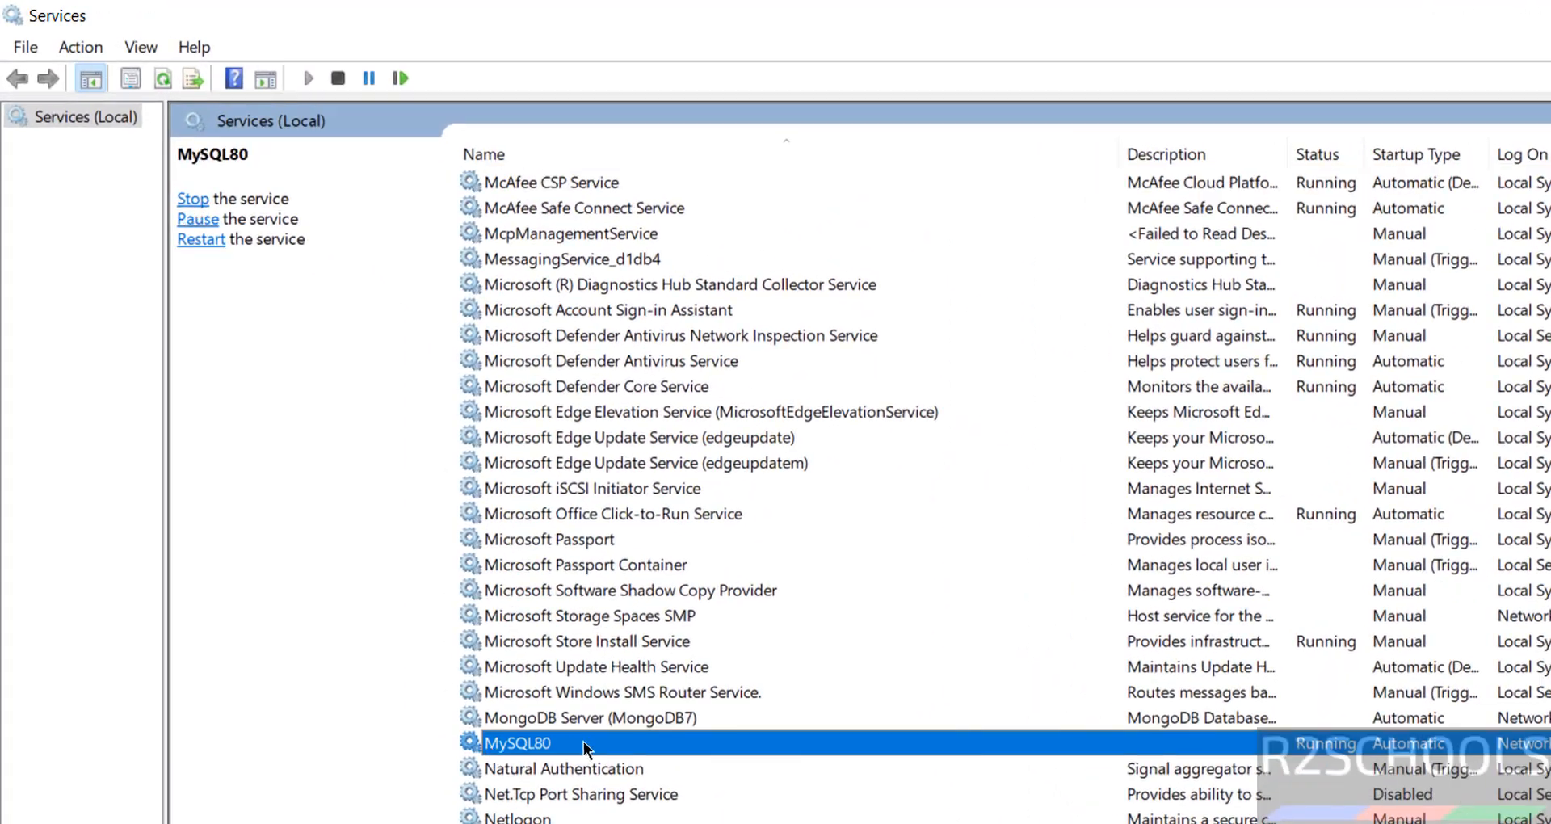
Review MySQL80's Stop/Restart actions without choosing any, leaving it Running with Automatic startup.
{"action": "right_click", "coordinate": [514, 745]}
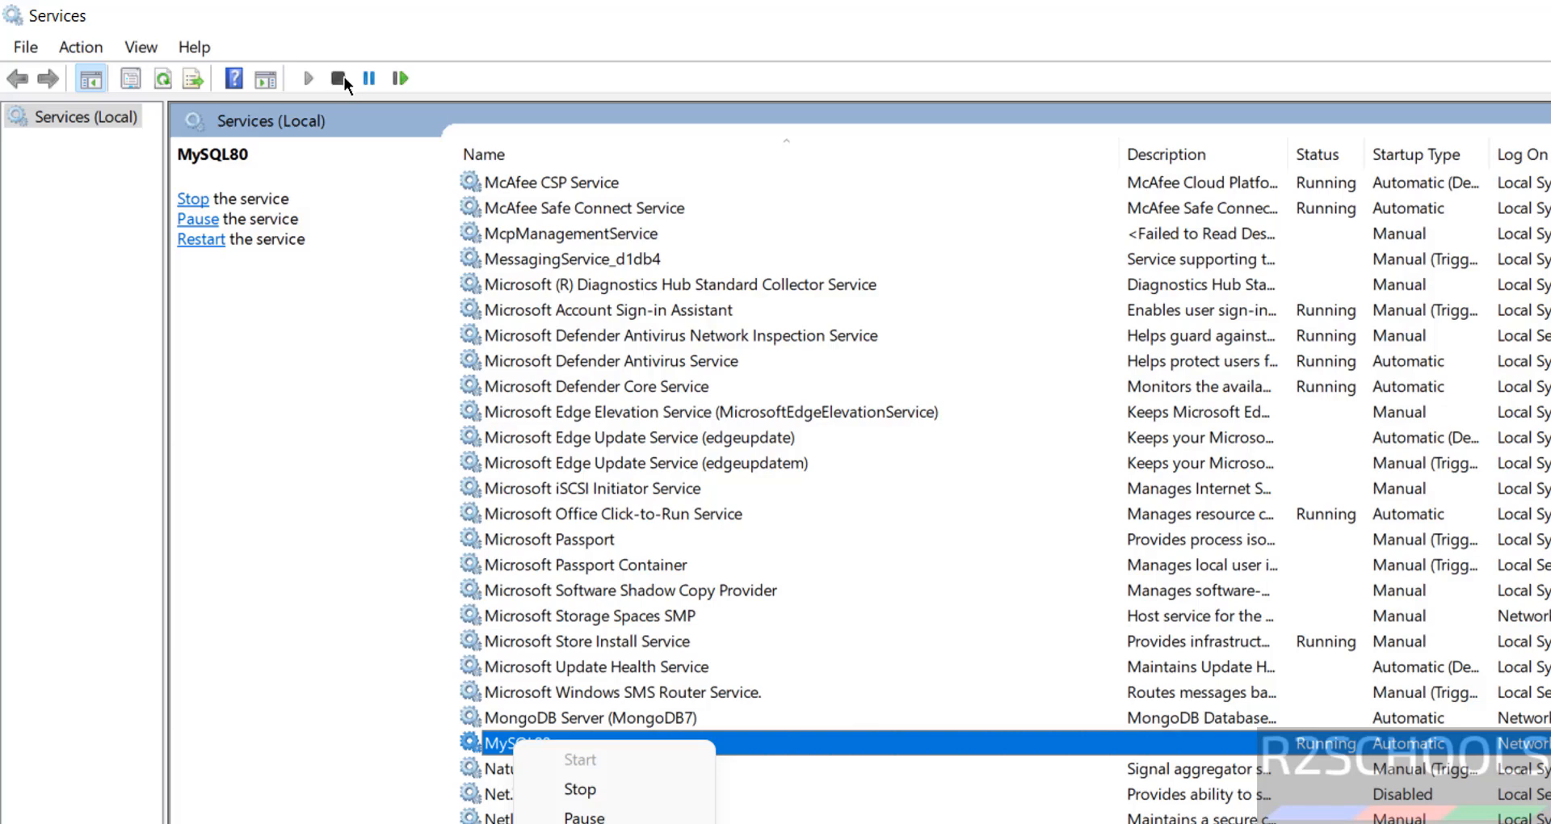
{"action": "left_click", "coordinate": [596, 570]}
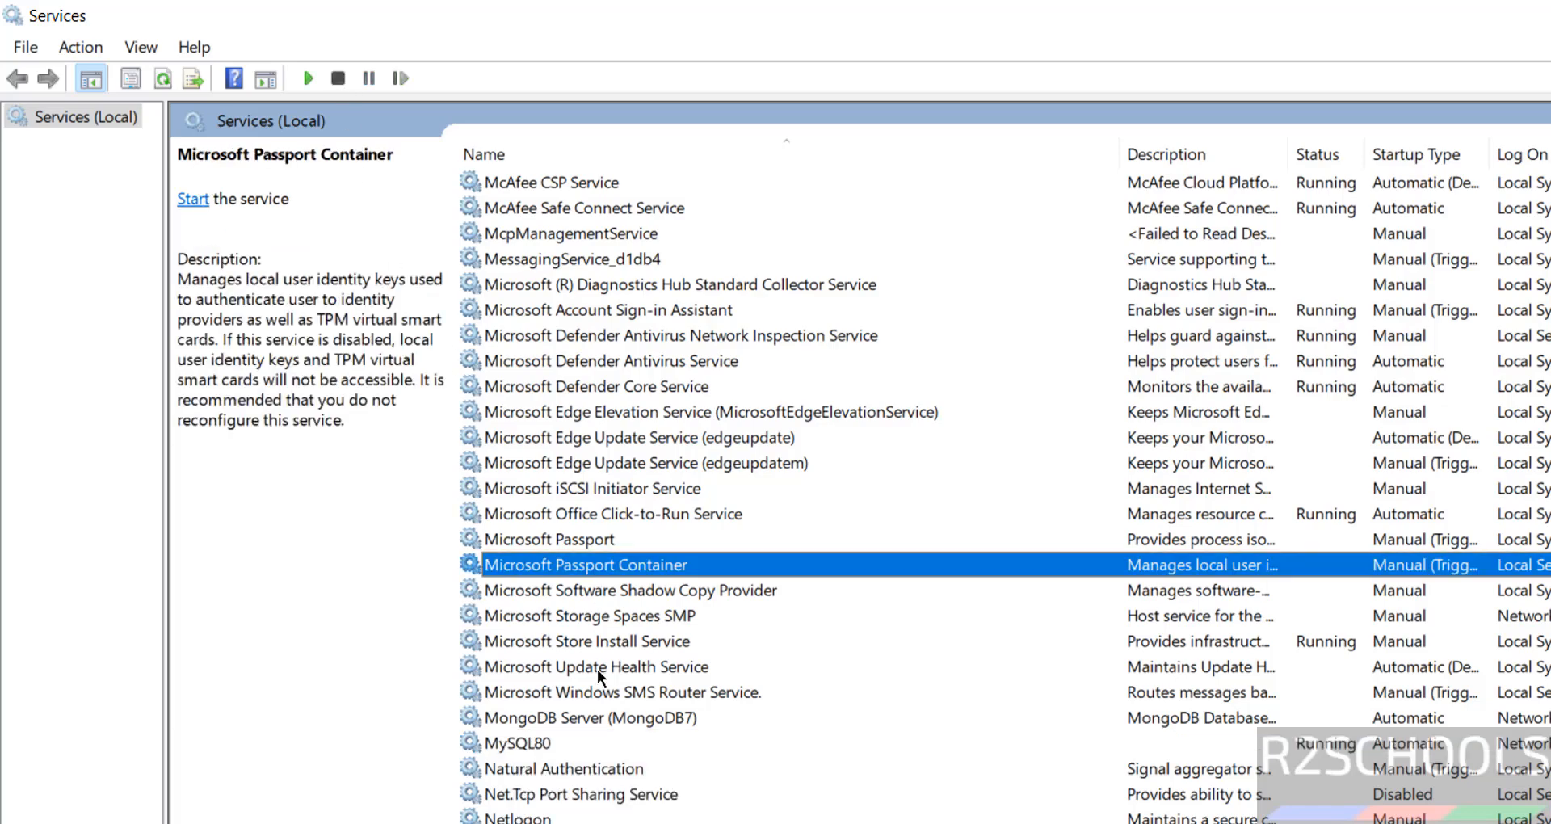
{"action": "right_click", "coordinate": [525, 736]}
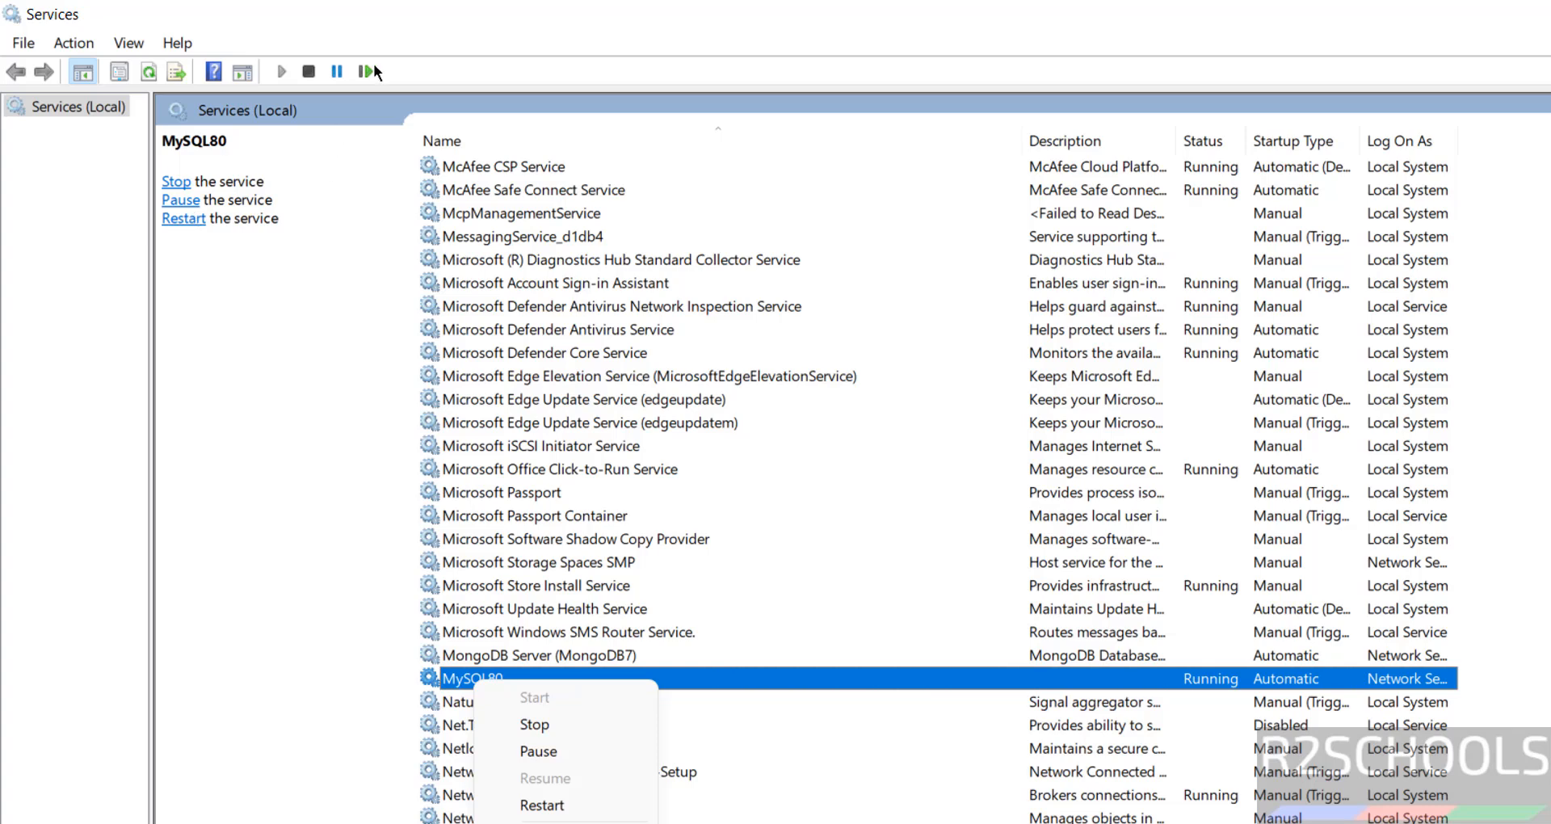
{"action": "left_click", "coordinate": [774, 362]}
{"action": "left_click", "coordinate": [774, 361]}
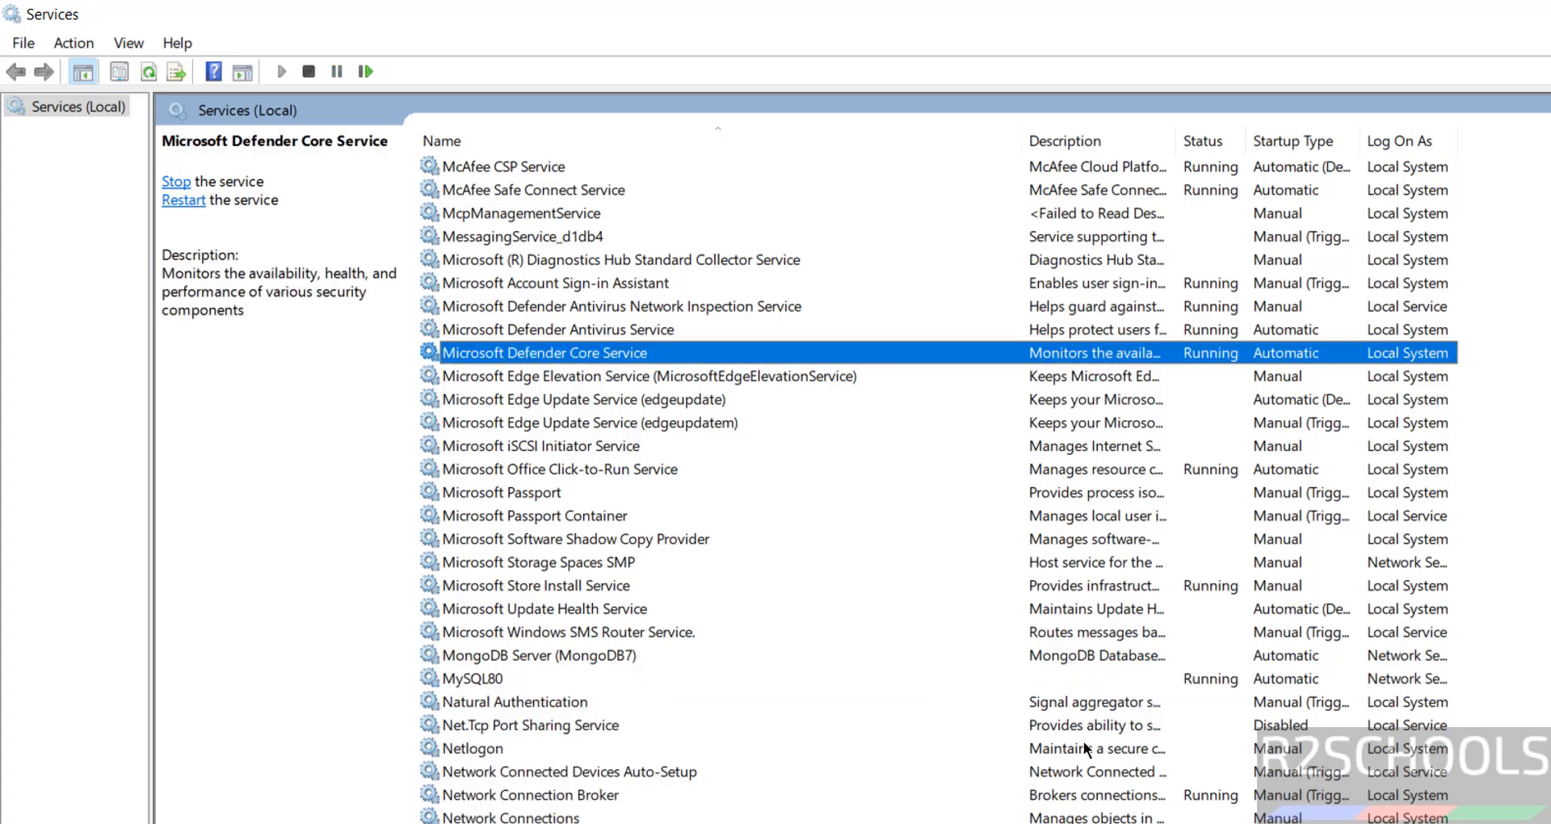
{"action": "key", "text": "alt+Tab"}
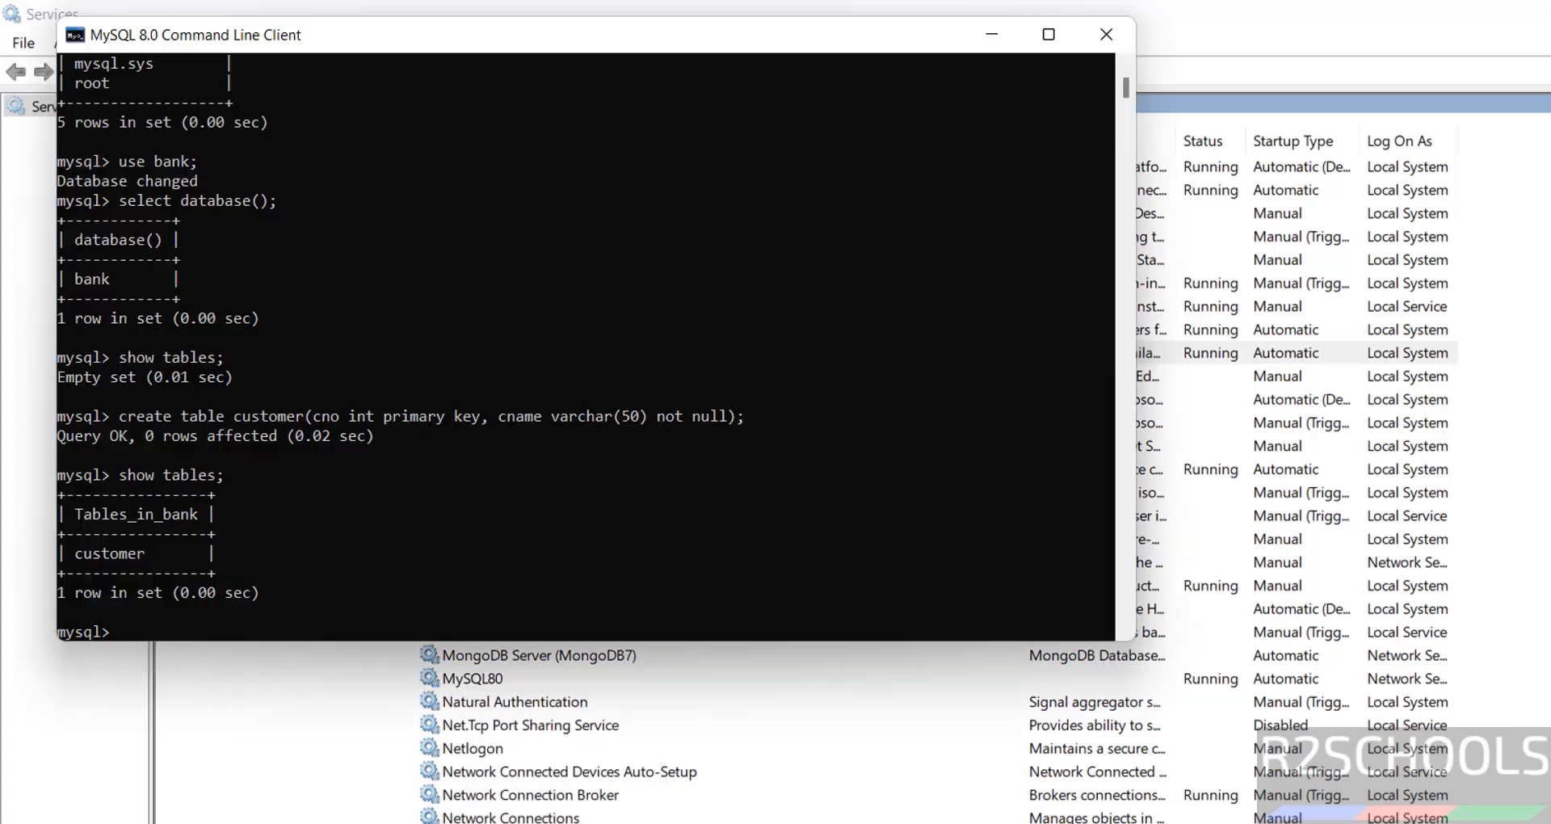
{"action": "left_click", "coordinate": [681, 797]}
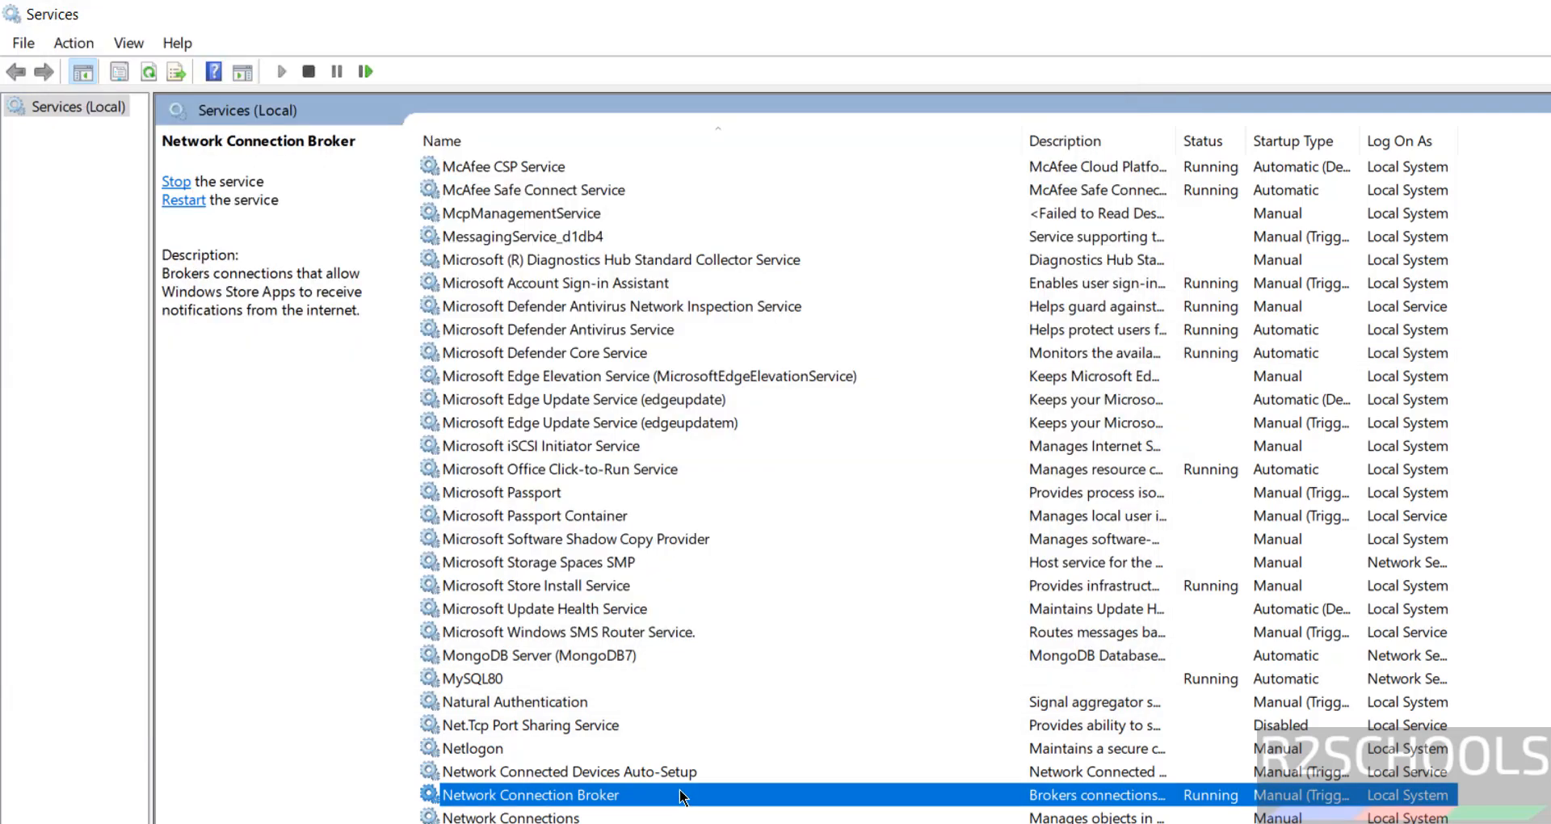